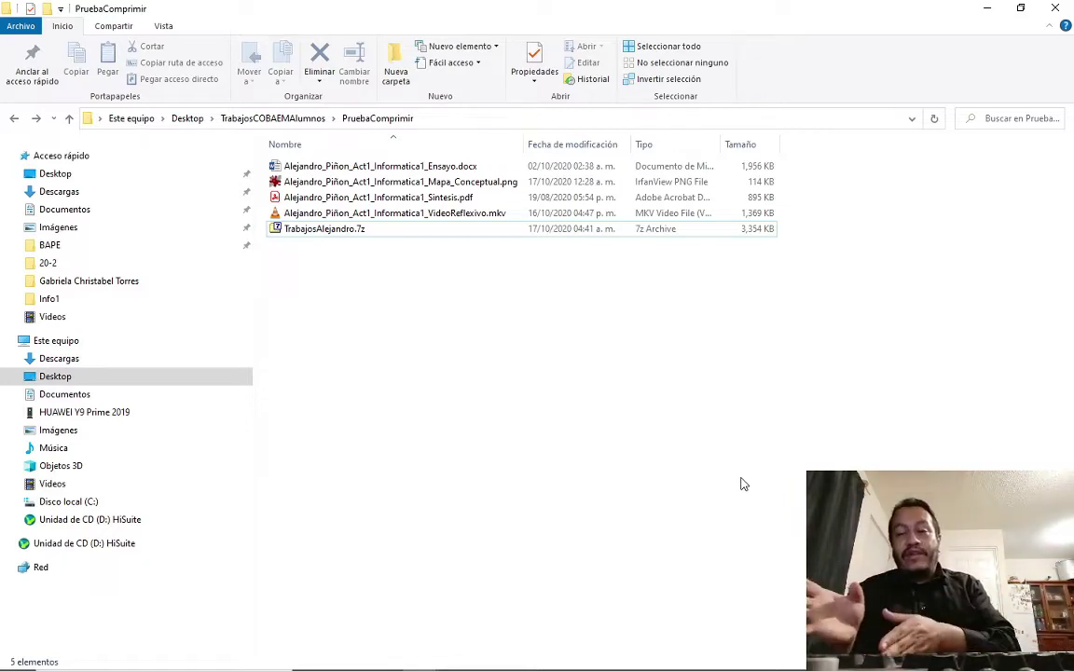
Examine the essay, video, synthesis, concept map and 7z archive files in the PruebaComprimir folder one by one
click(438, 168)
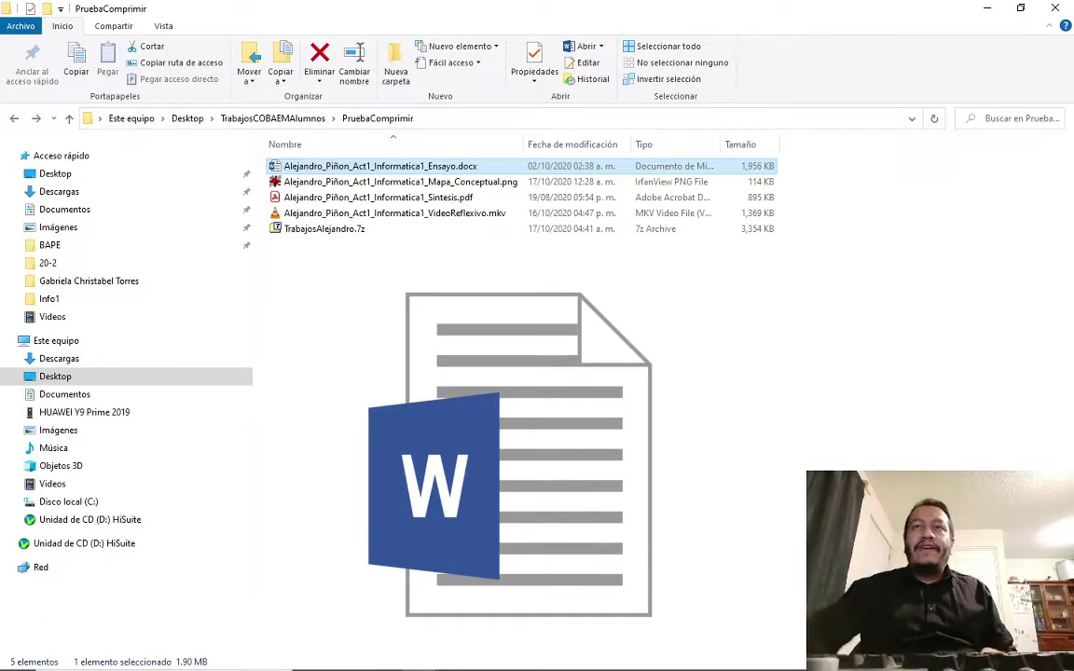
click(383, 215)
click(396, 199)
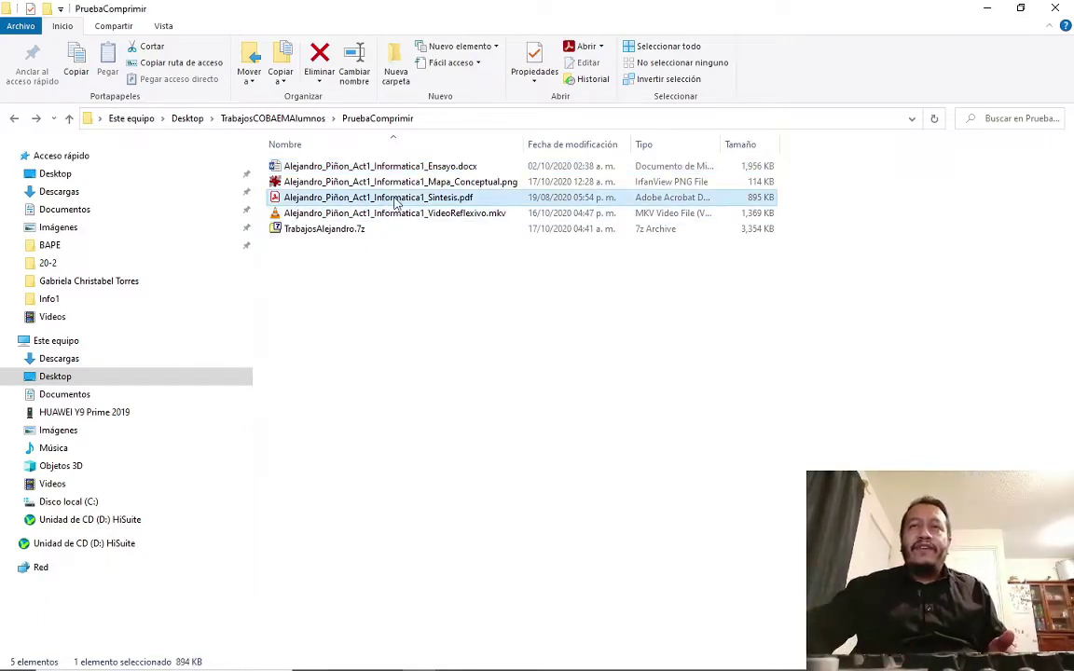
click(399, 182)
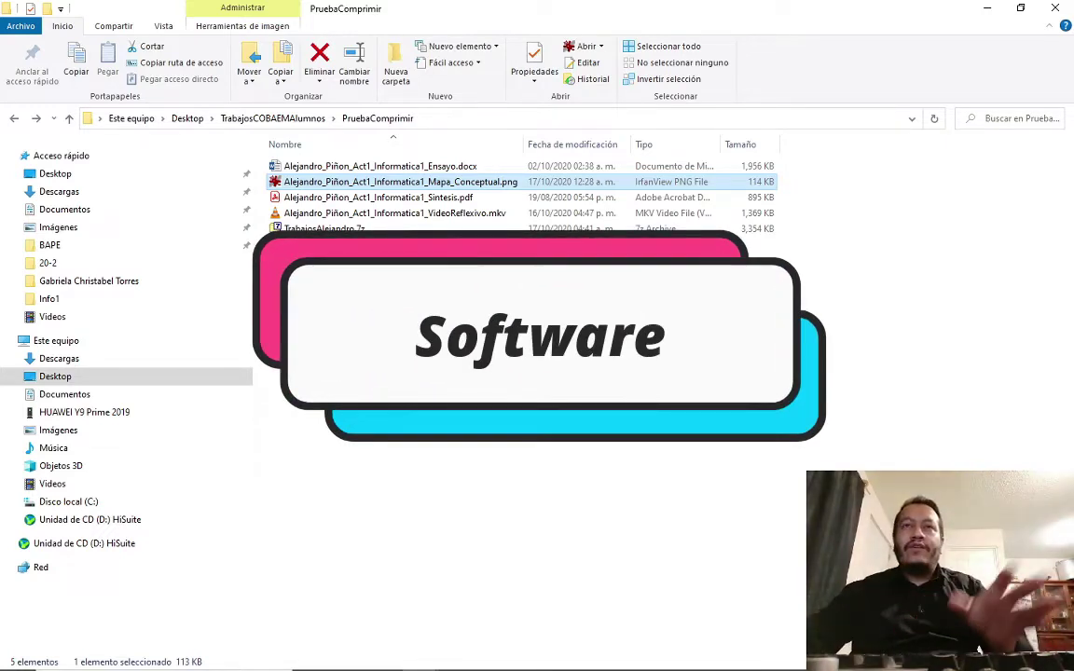
click(368, 197)
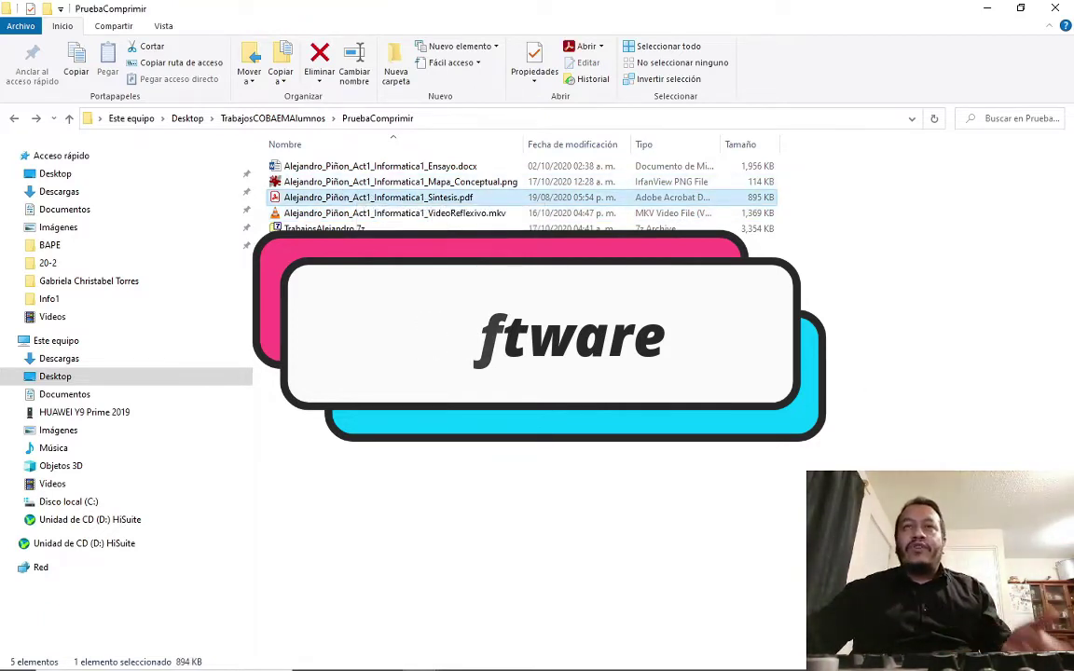
click(369, 166)
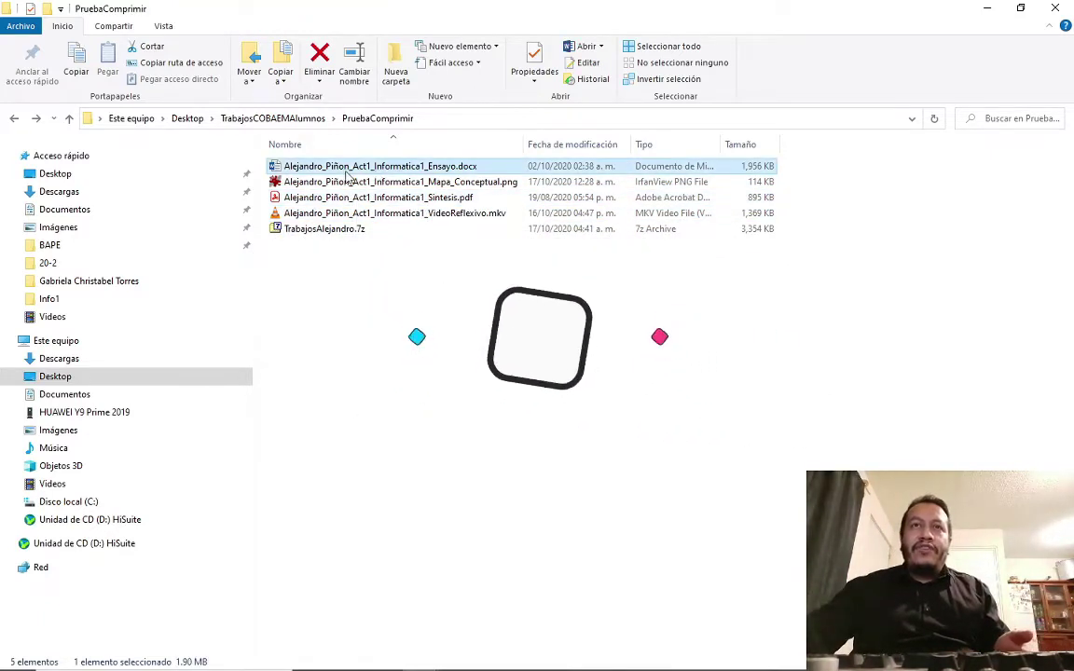
click(351, 198)
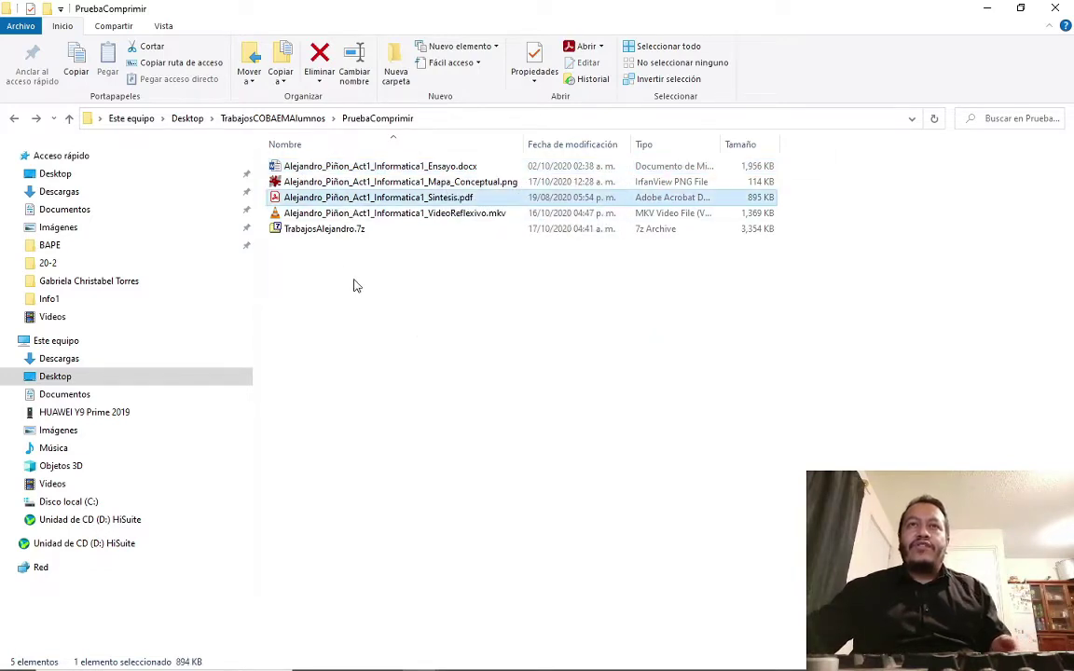
click(328, 229)
click(373, 338)
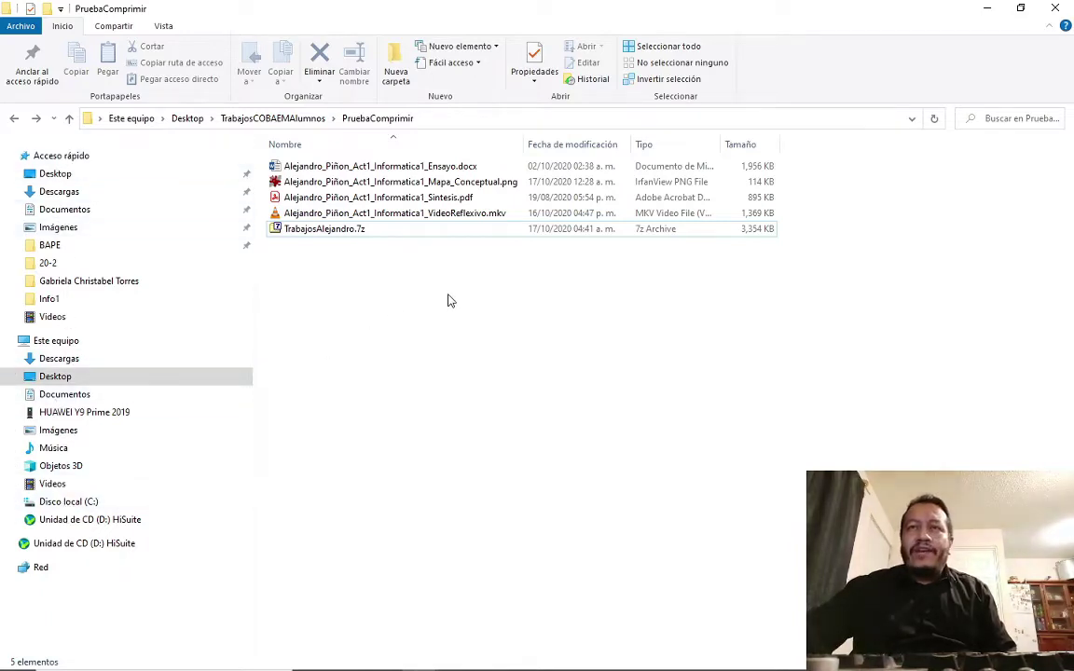
Create a folder in PruebaComprimir named "TrabajosEscolares" followed directly by the student's first name
right_click(453, 324)
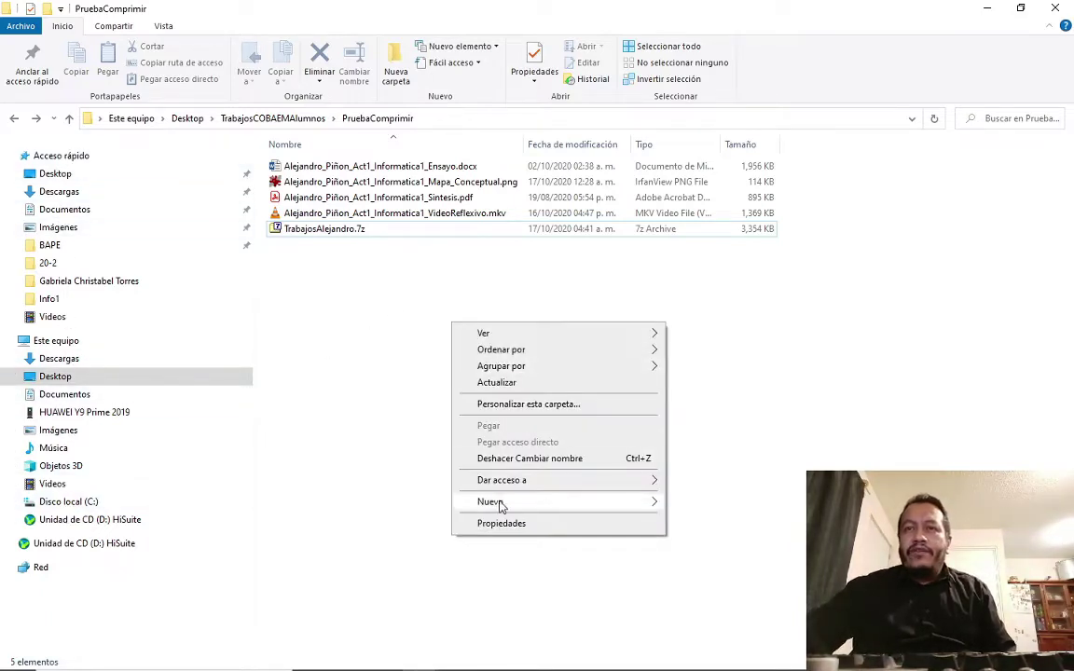
mouse_move(501, 502)
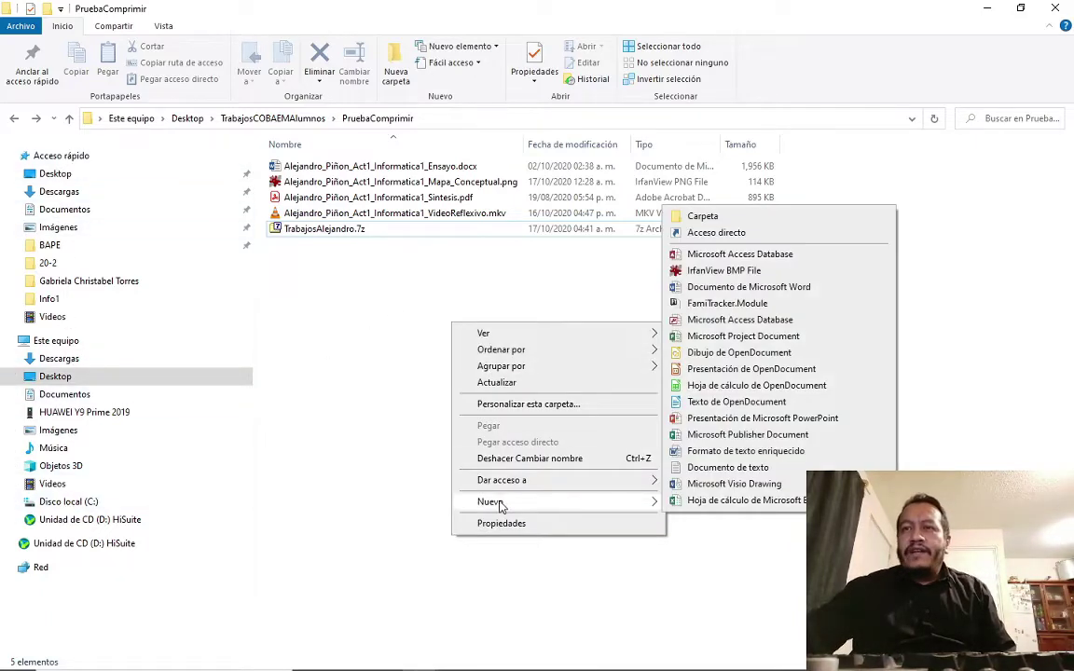
click(714, 222)
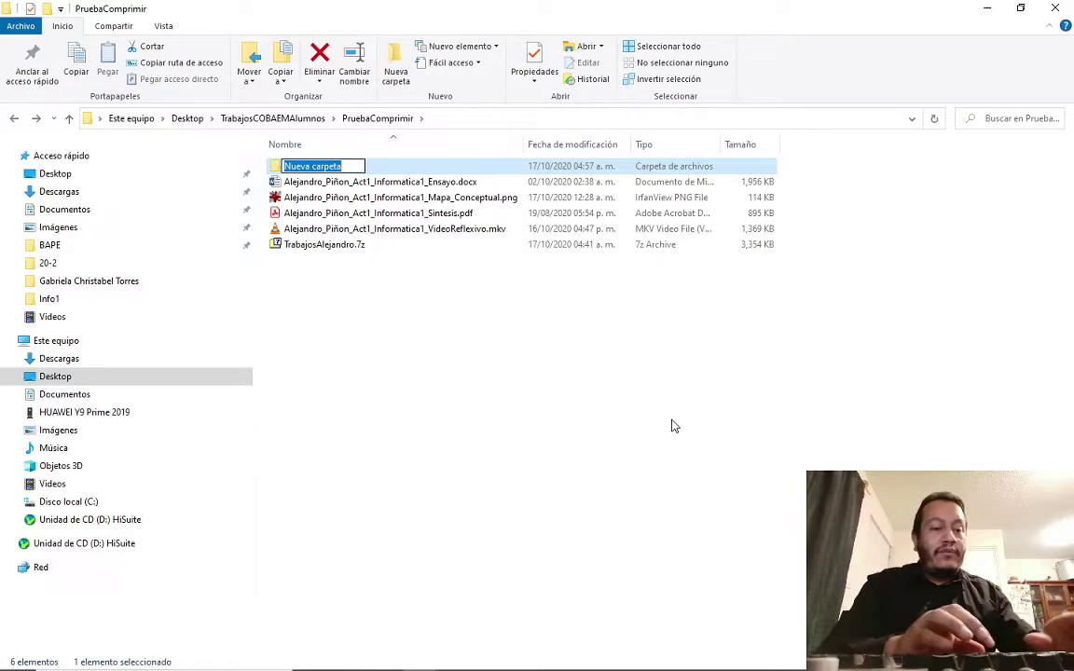
text(Trabajos)
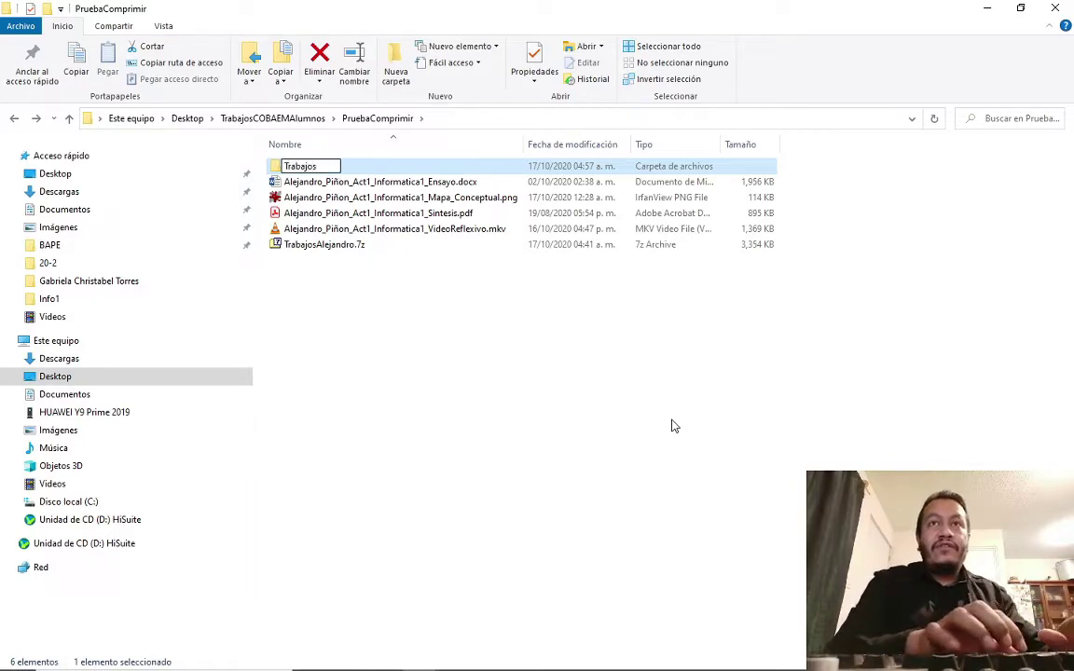
text(Escolares)
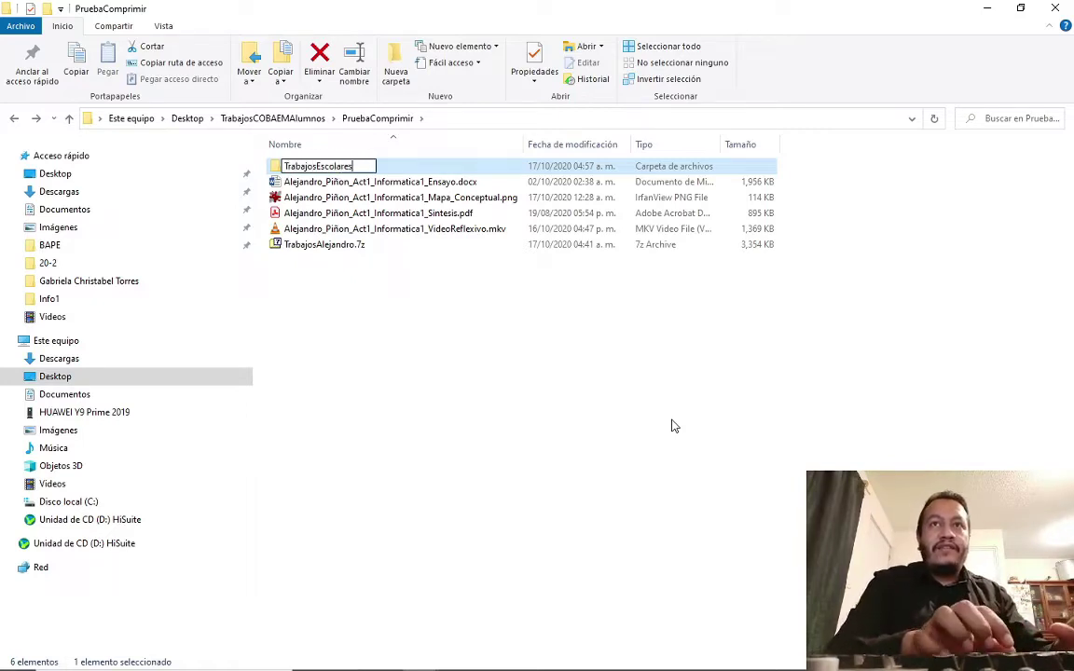
text(Alejandro)
key(Return)
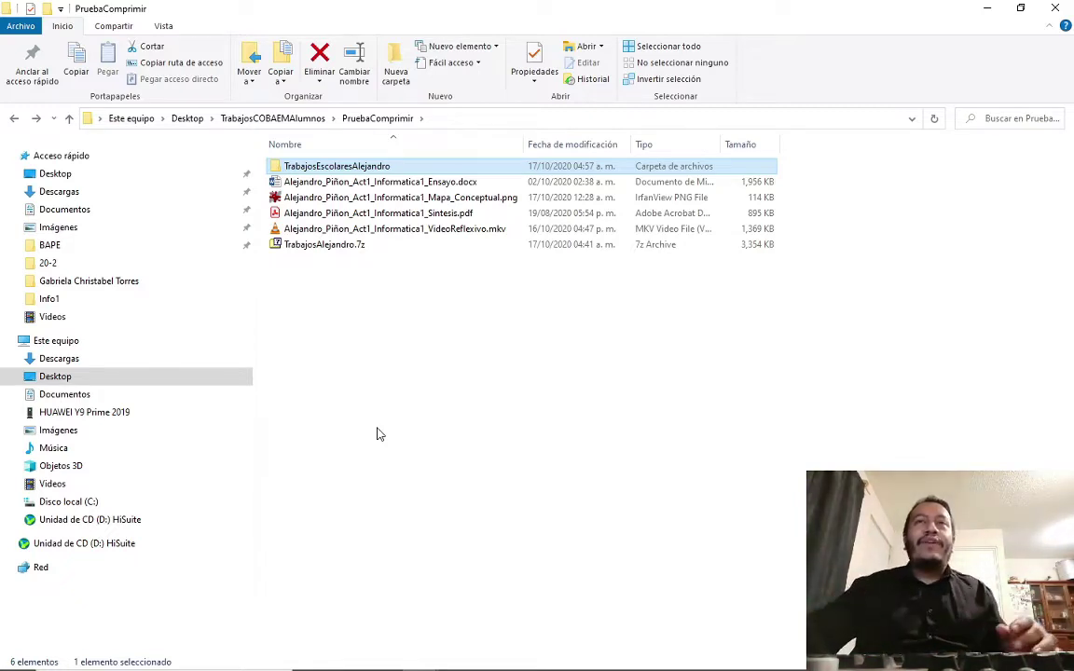
Create five more folders in PruebaComprimir, keeping the default name for each
click(401, 74)
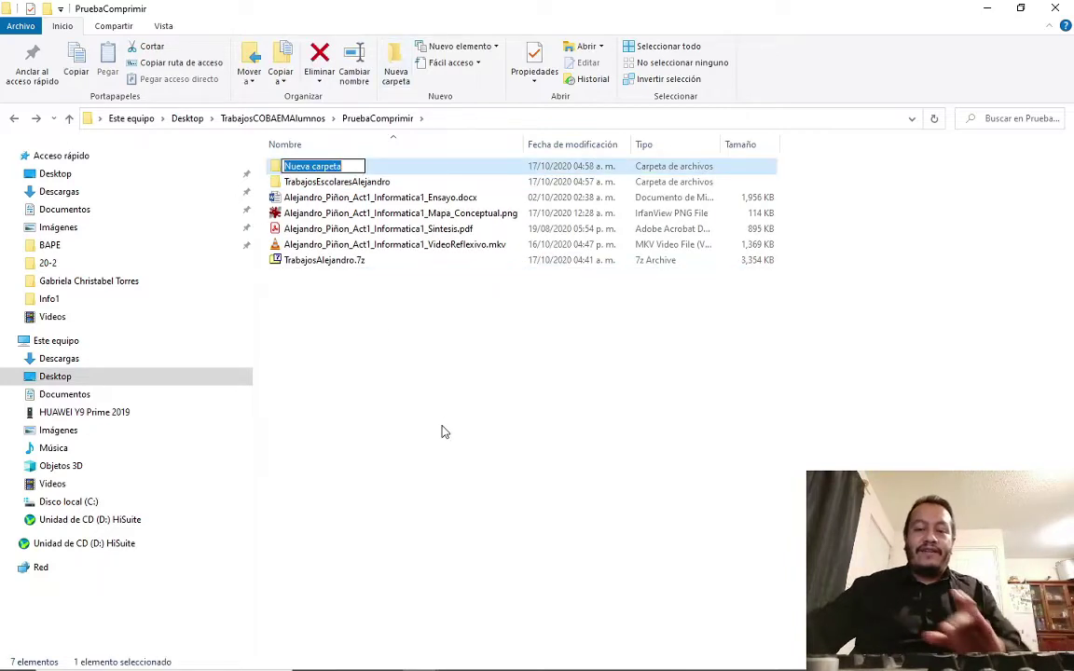
key(Return)
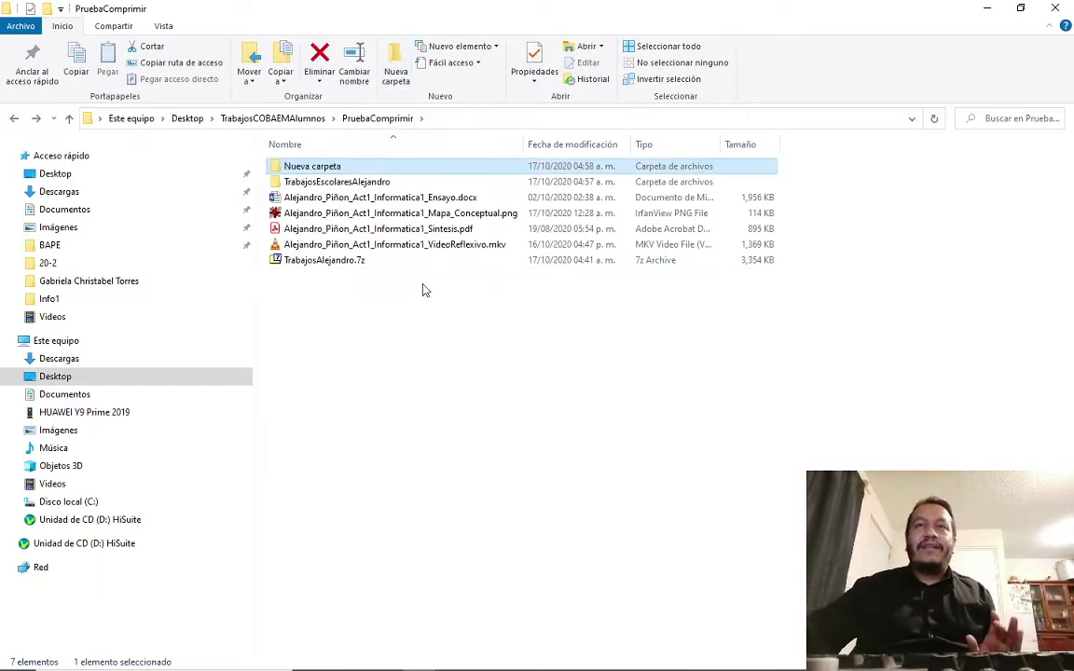
click(397, 74)
key(Return)
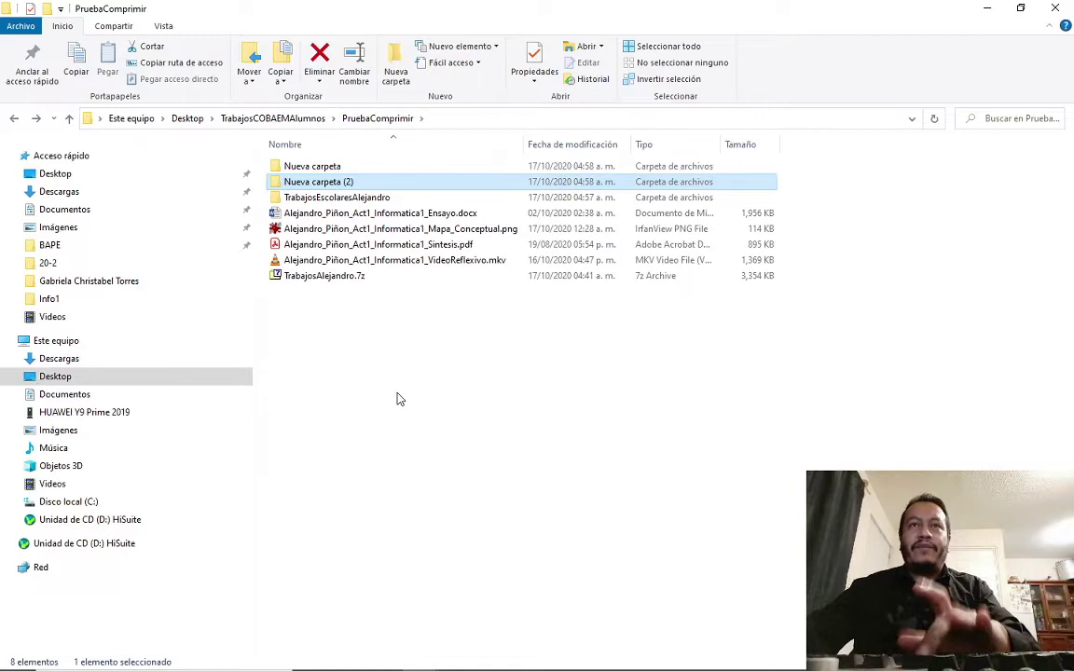
click(393, 67)
key(Return)
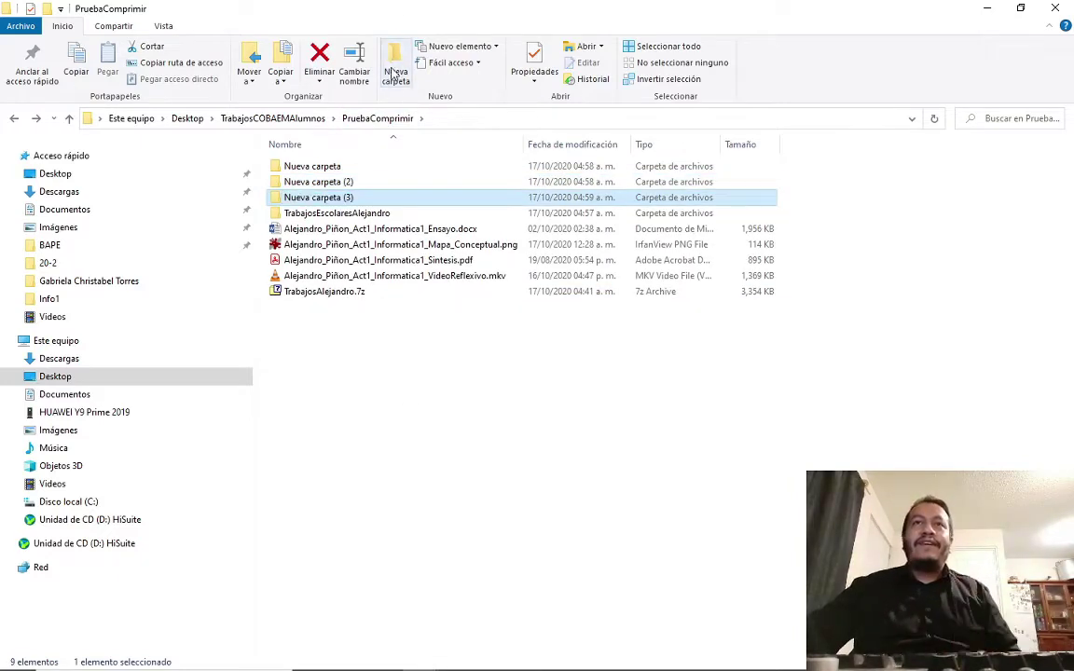
click(394, 74)
key(Return)
key(ctrl+shift+n)
click(421, 434)
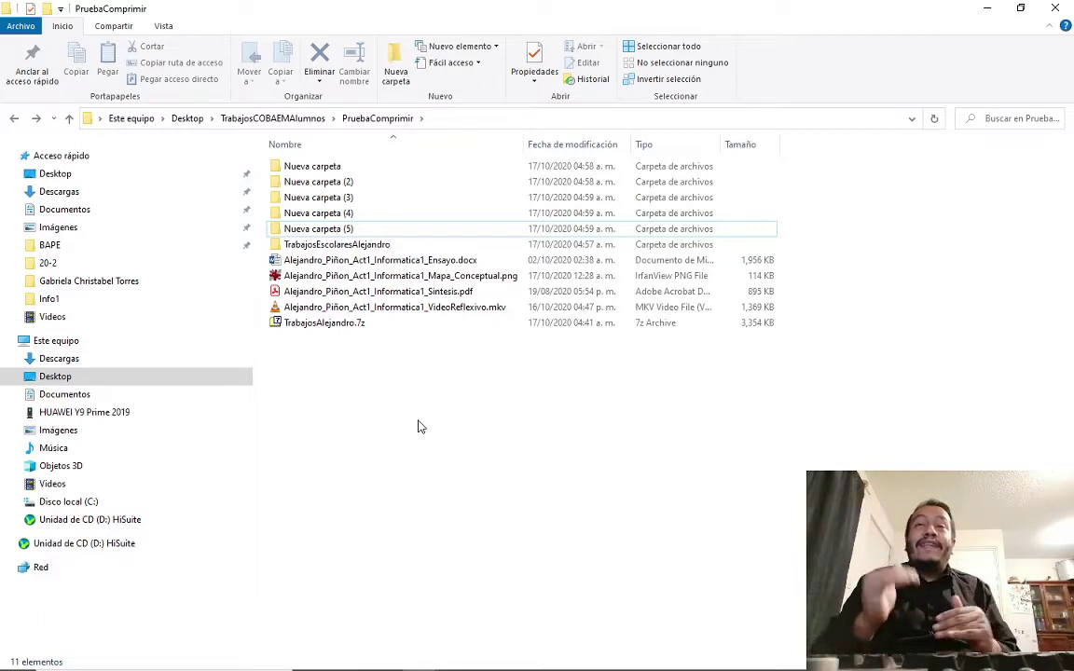
Select the five default-named folders together, from Nueva carpeta (5) up to Nueva carpeta, and clear the selection
key(Up)
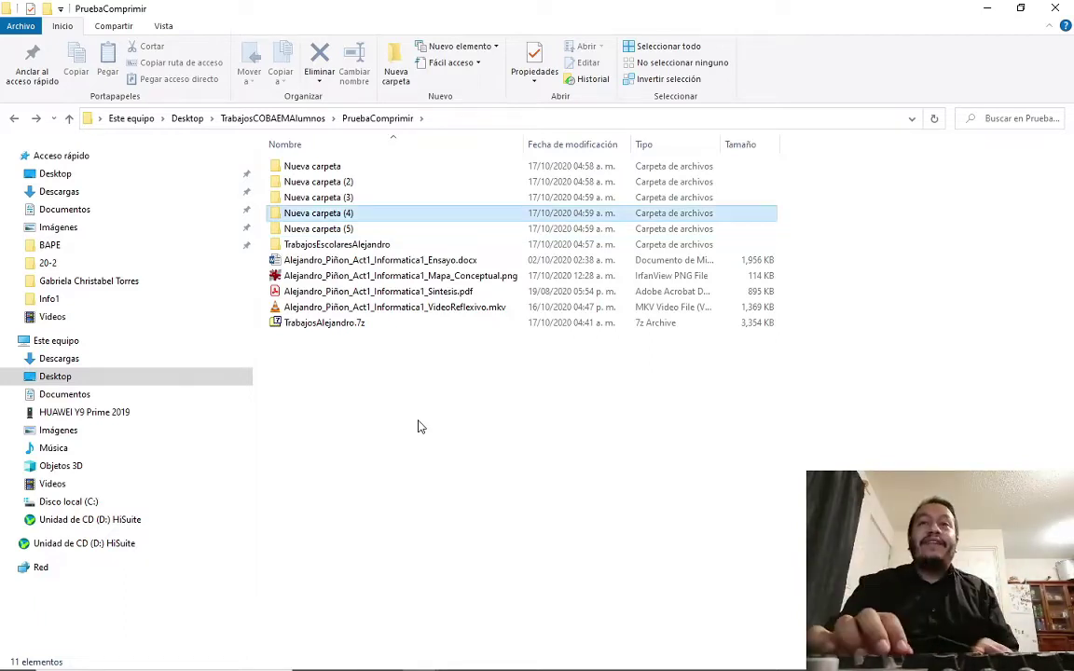
key(Down)
key(shift+Up)
key(shift+Up)
key(shift+Up)
key(shift+Up)
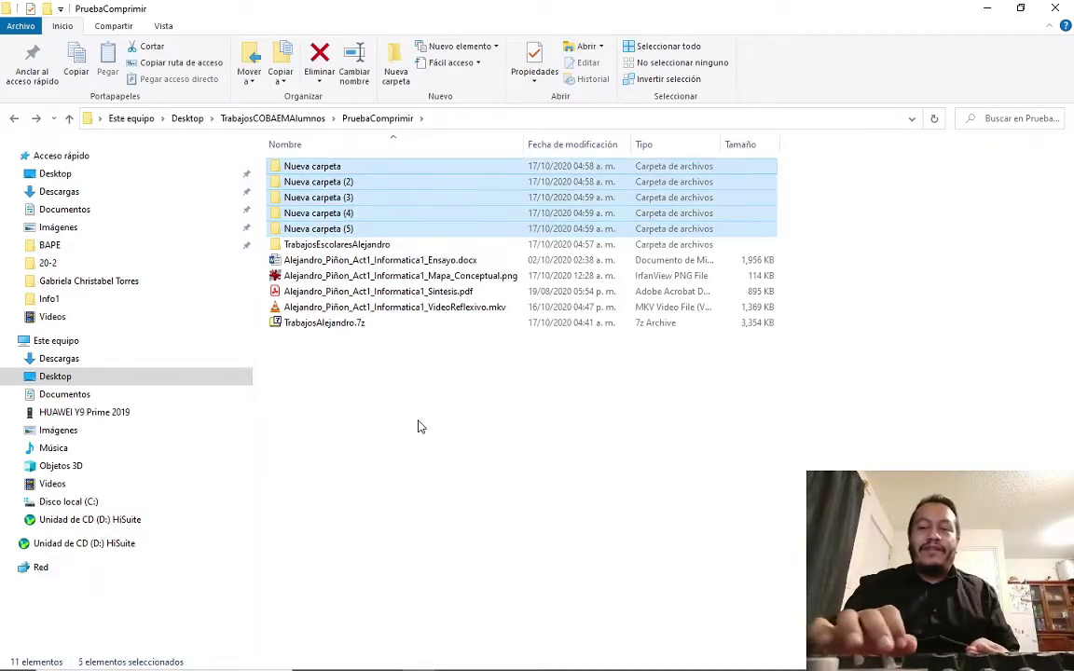
click(417, 427)
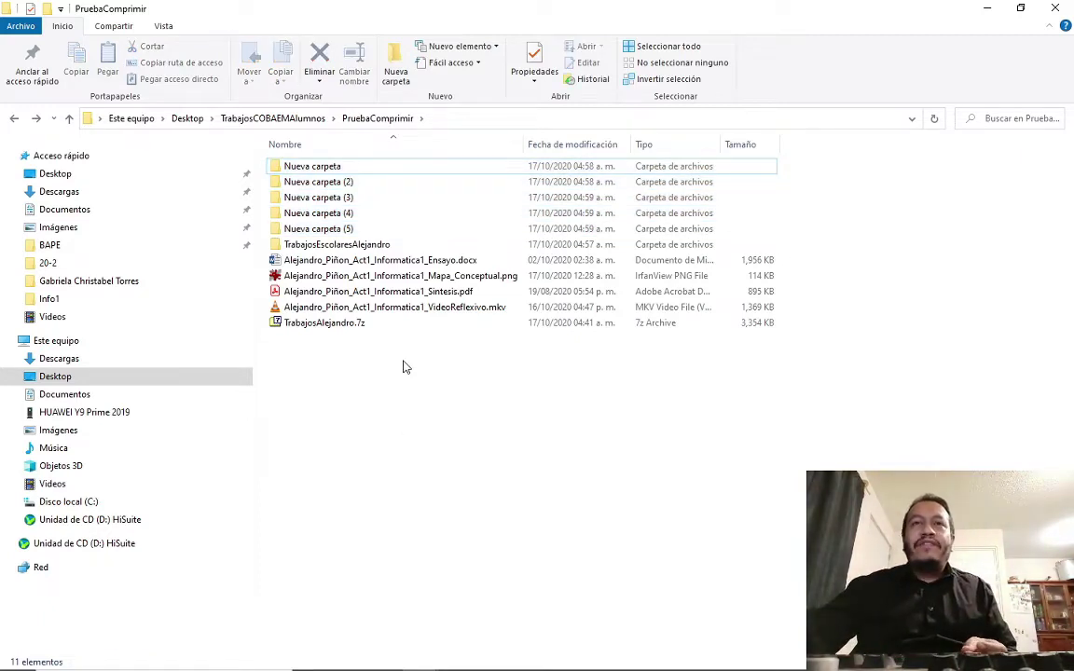
Delete the folders Nueva carpeta (5) and Nueva carpeta, one at a time
right_click(326, 229)
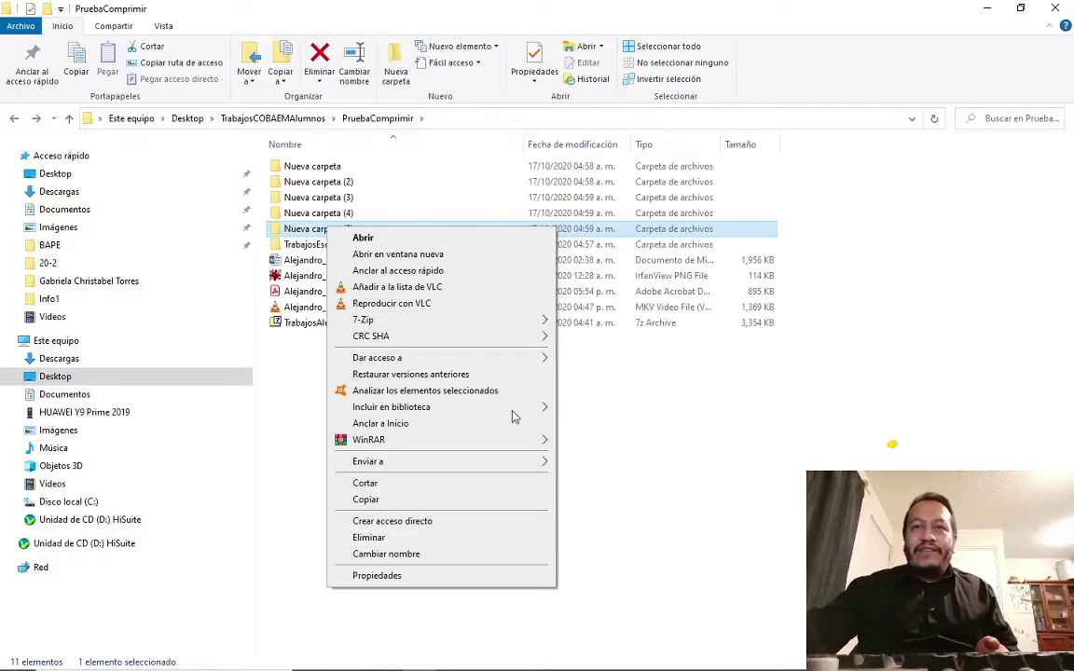
click(378, 539)
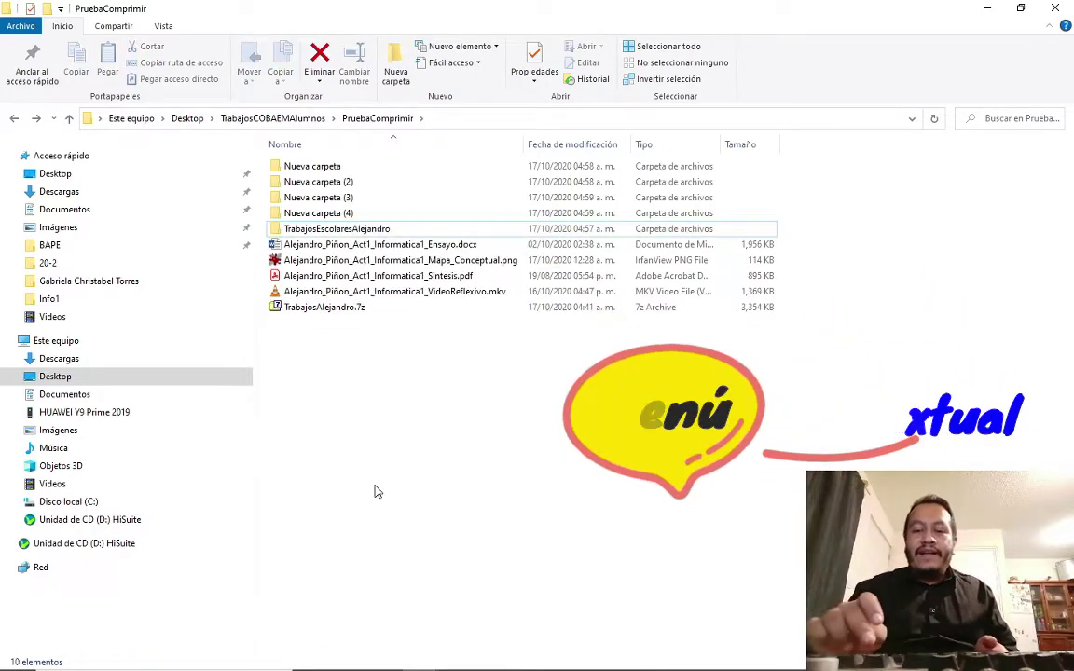
key(Up)
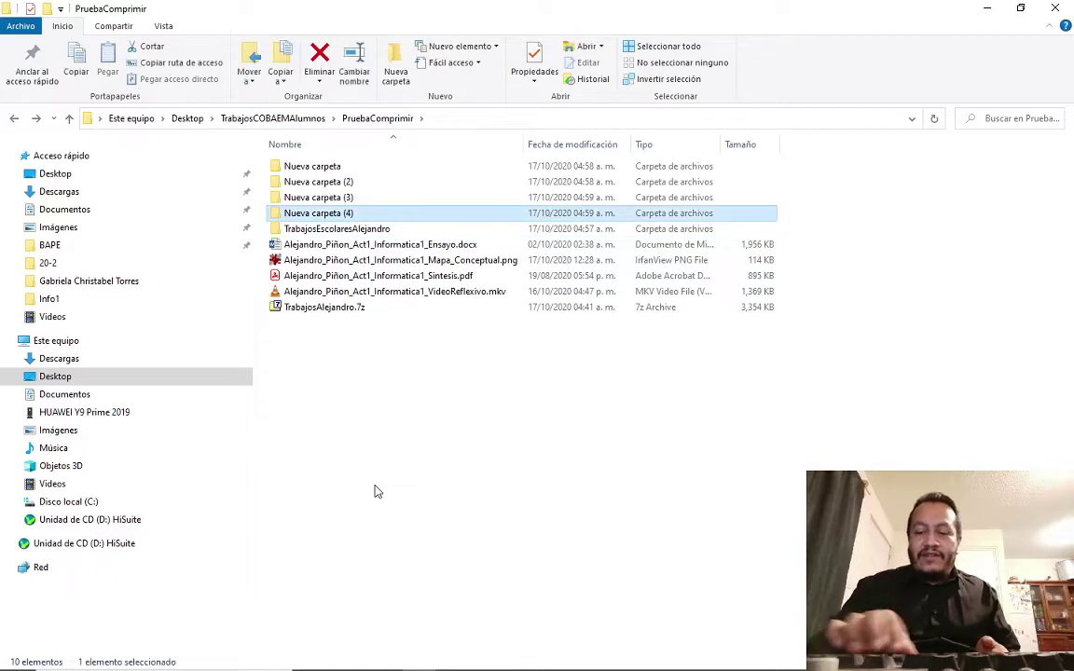
key(Up)
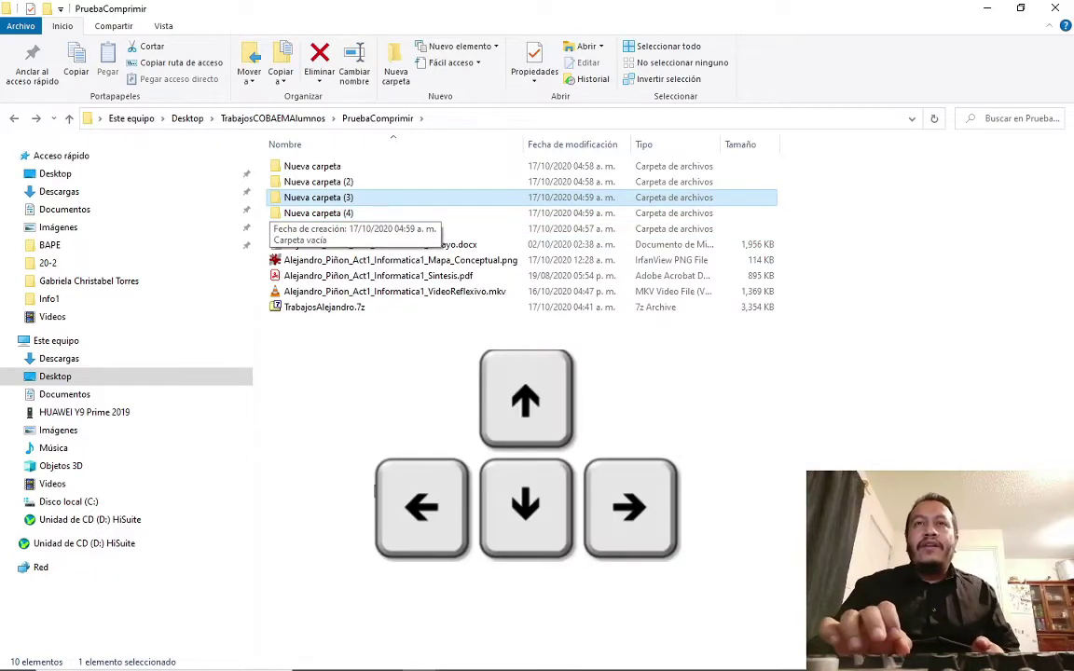
key(Up)
key(Up)
key(Down)
key(Up)
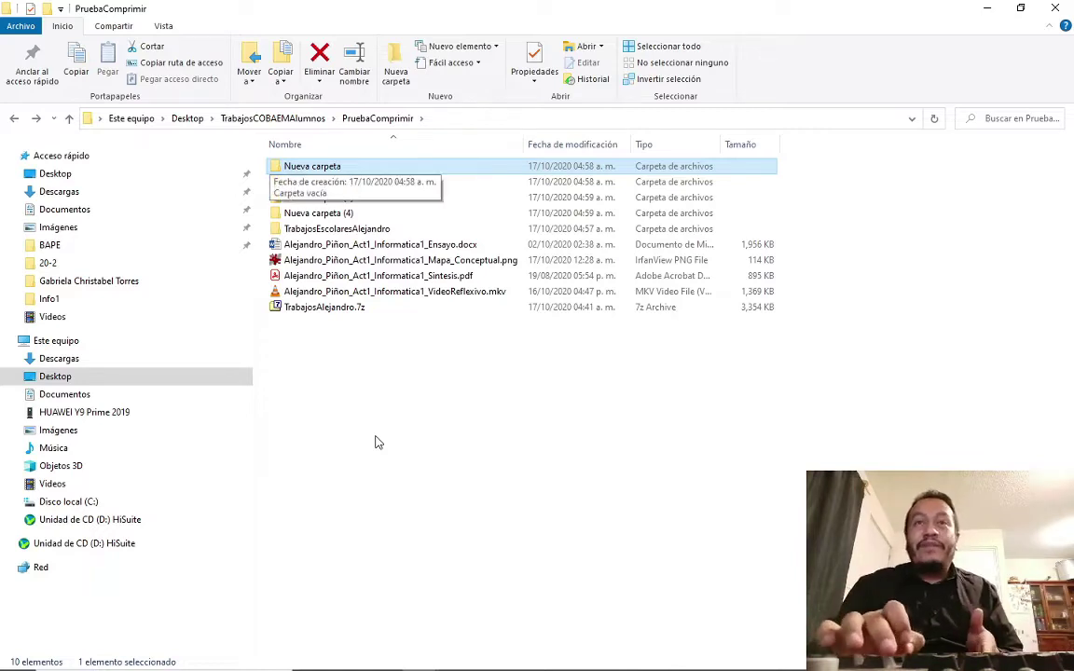
key(Delete)
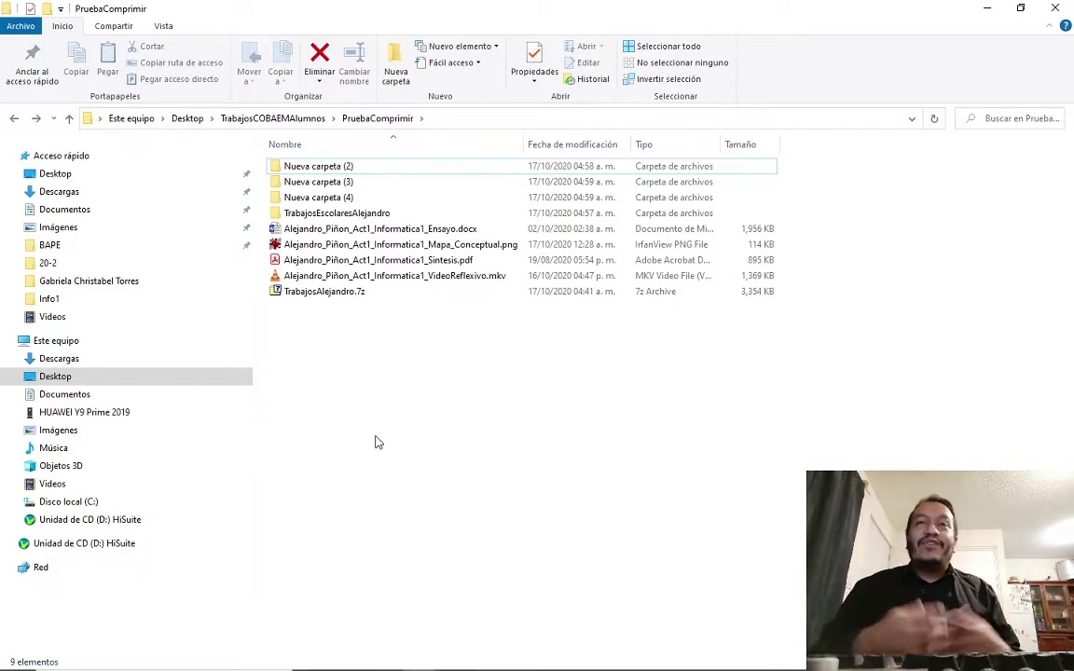
Select the folders Nueva carpeta (2), Nueva carpeta (3) and Nueva carpeta (4) together and delete them
key(space)
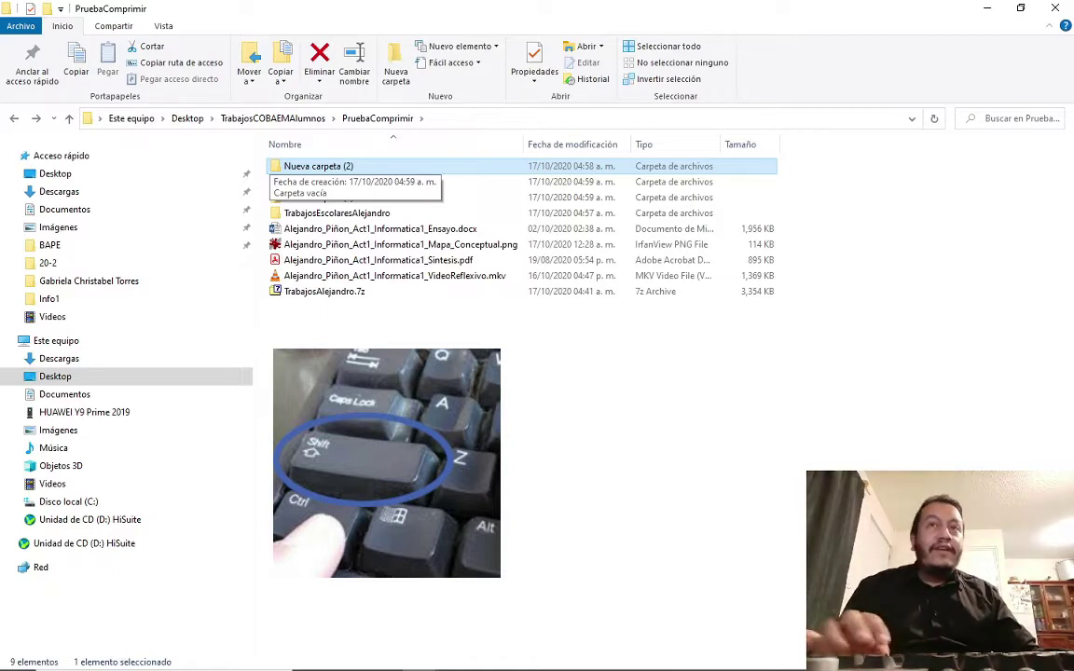
key(shift+Down)
key(shift+Down)
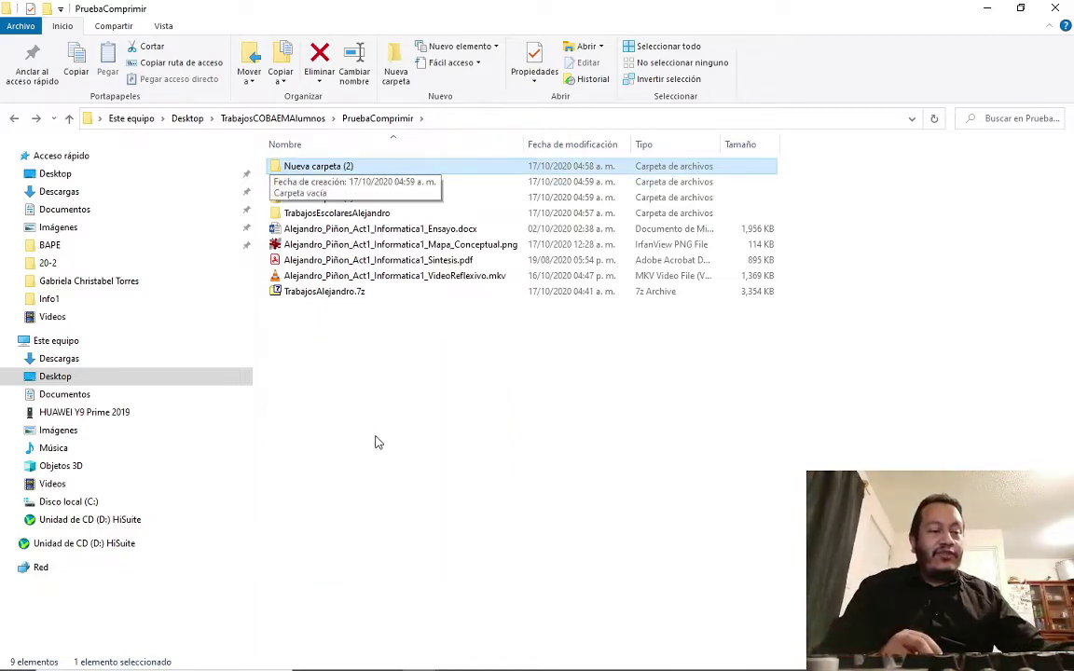
key(shift+Down)
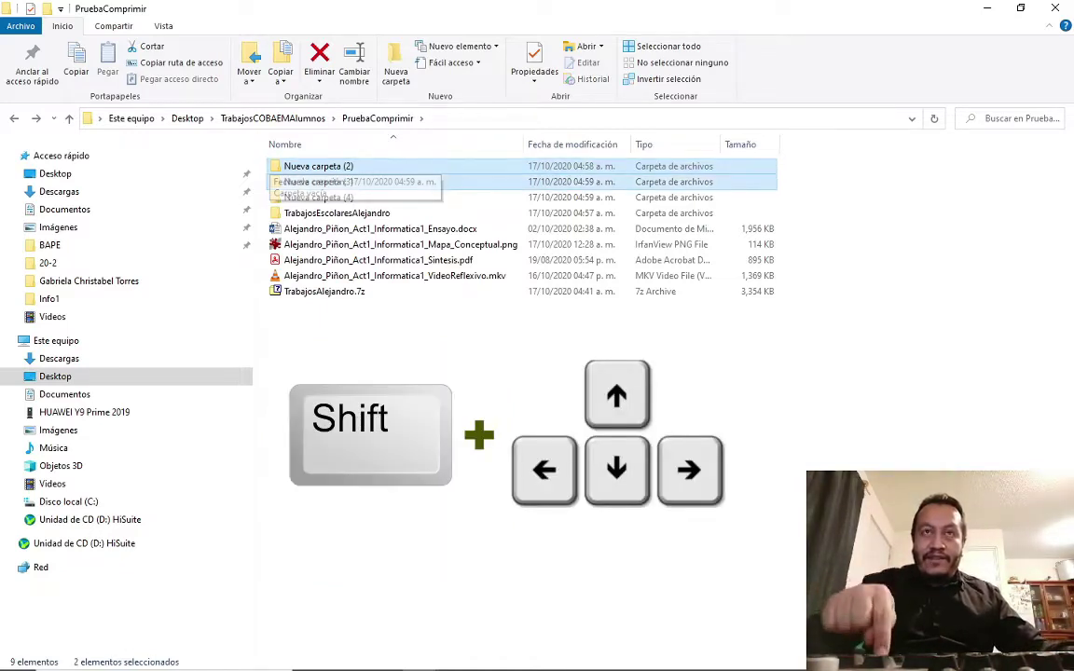
key(shift+Down)
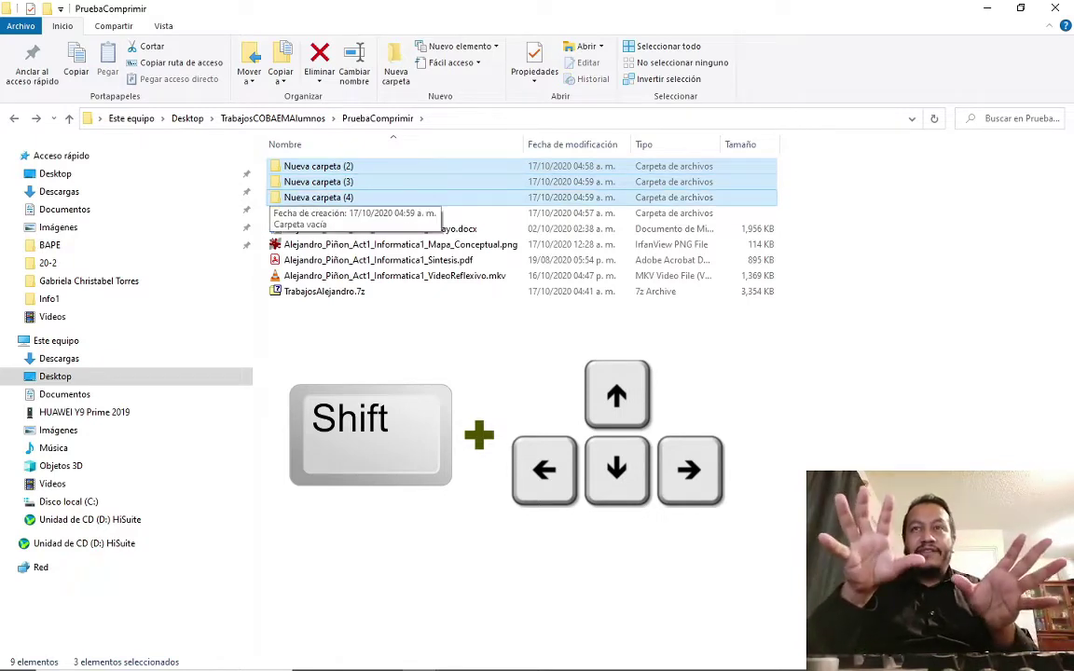
key(Delete)
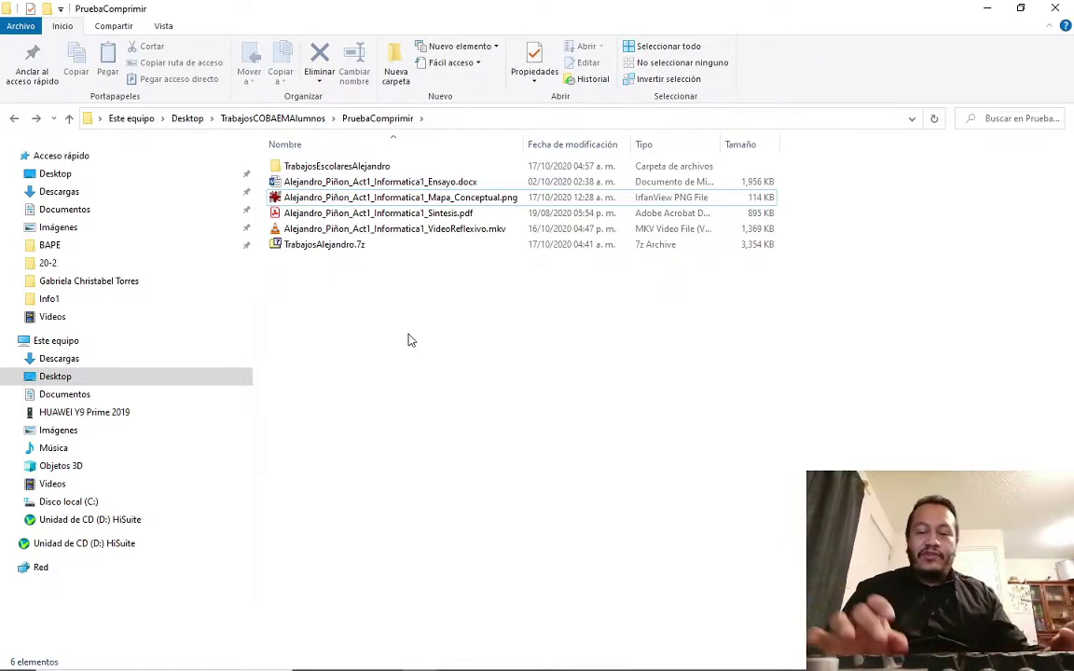
Extend a selection from the concept map image down through the 7z archive, and clear it again
key(space)
key(shift+Down)
key(shift+Down)
key(shift+Down)
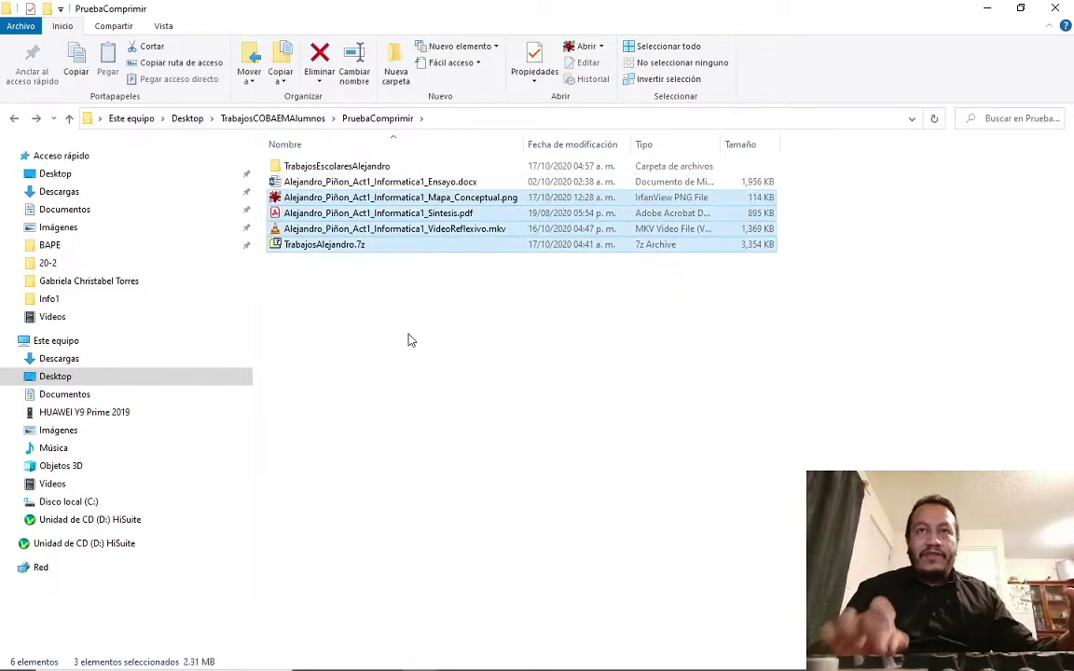
key(shift+Up)
key(shift+Up)
key(shift+Up)
key(Down)
key(Down)
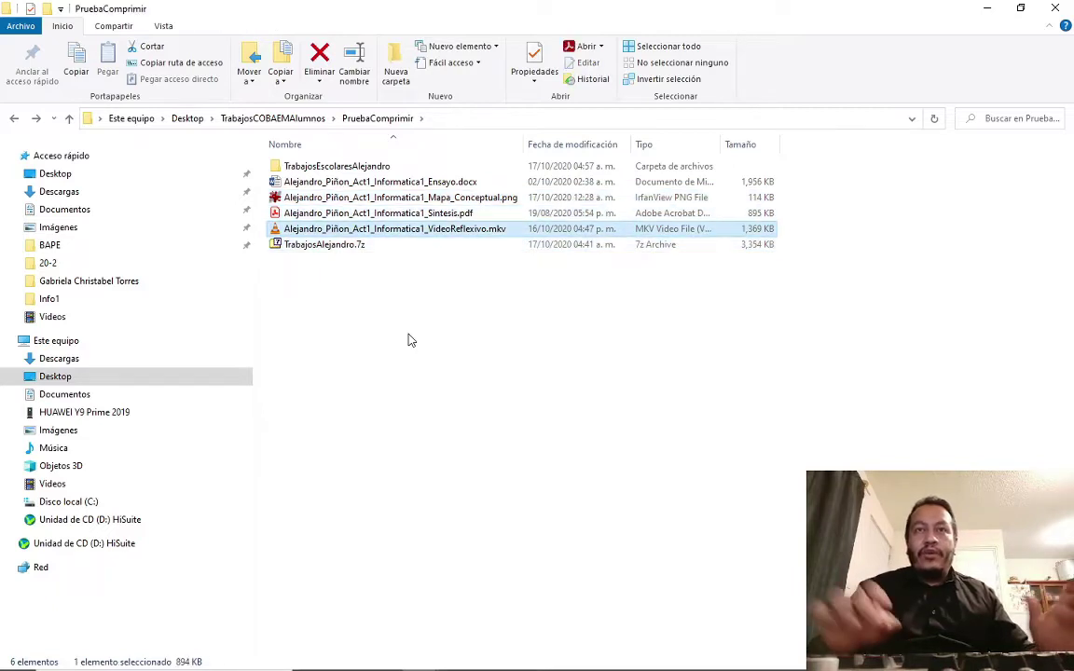
key(ctrl+space)
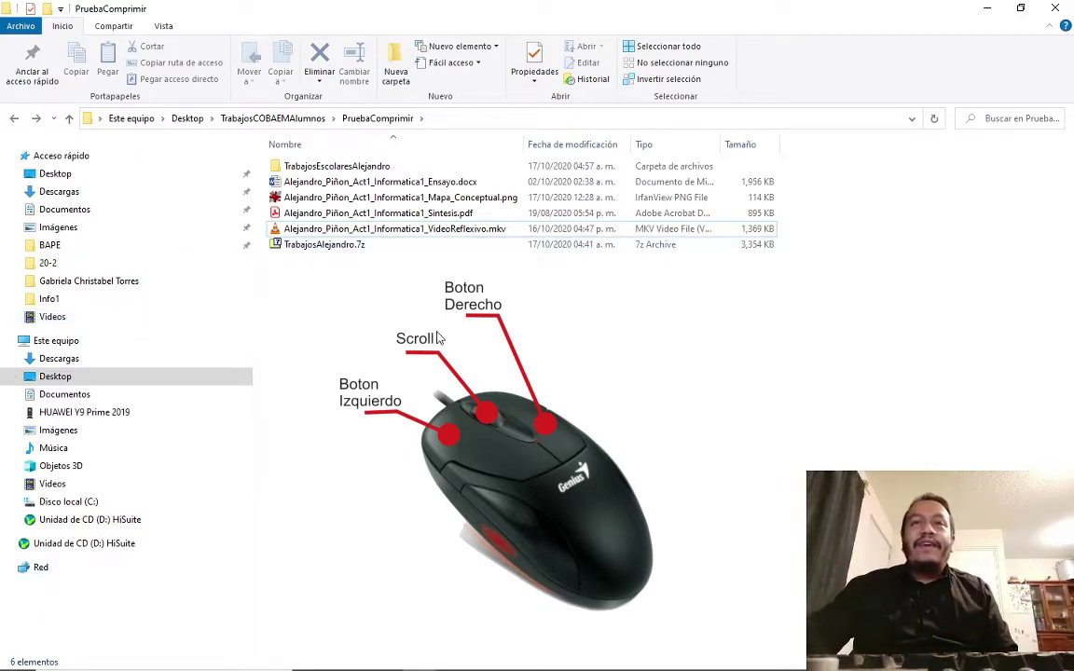
drag(465, 341, 303, 182)
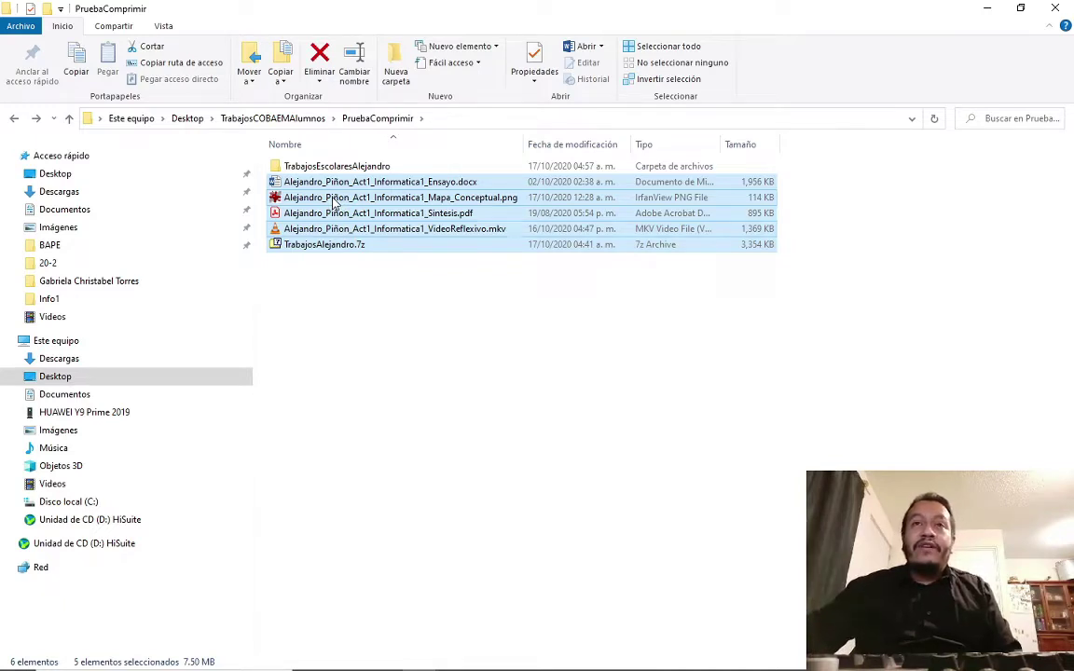
drag(333, 202, 382, 356)
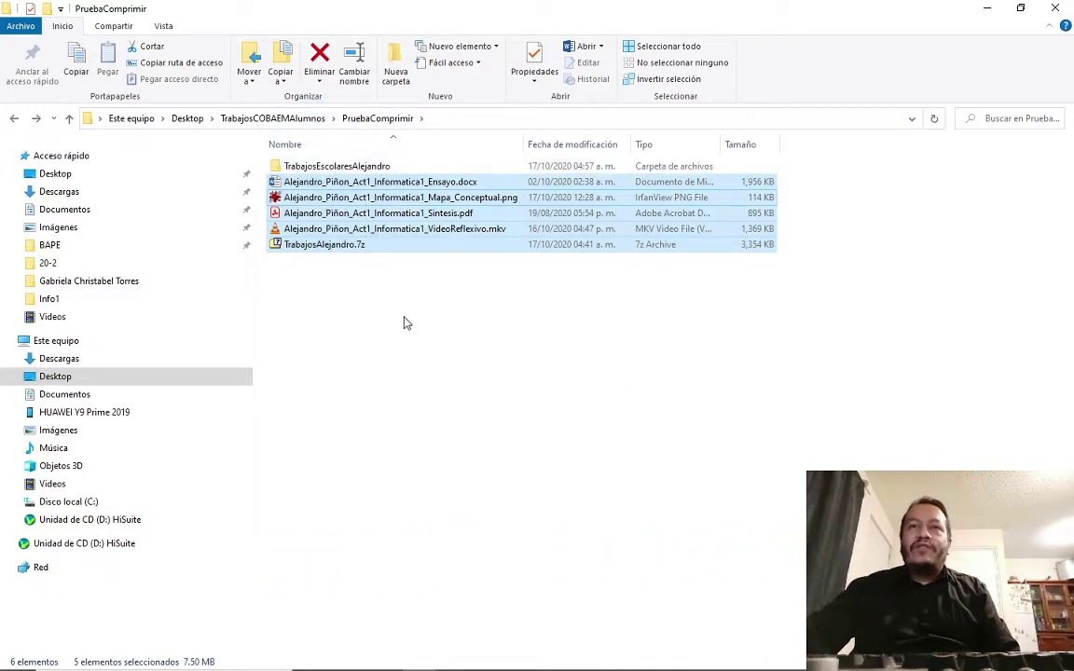
click(407, 323)
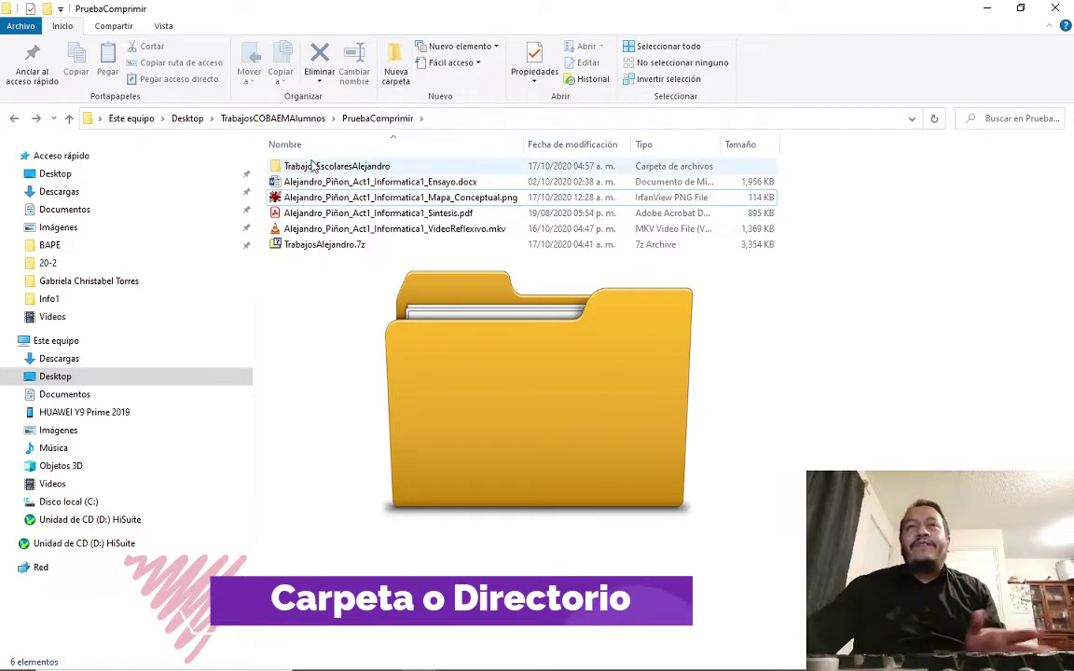
Move the four activity files and the 7z archive together into the schoolwork folder in PruebaComprimir, and open that folder to check its contents
drag(426, 324, 290, 182)
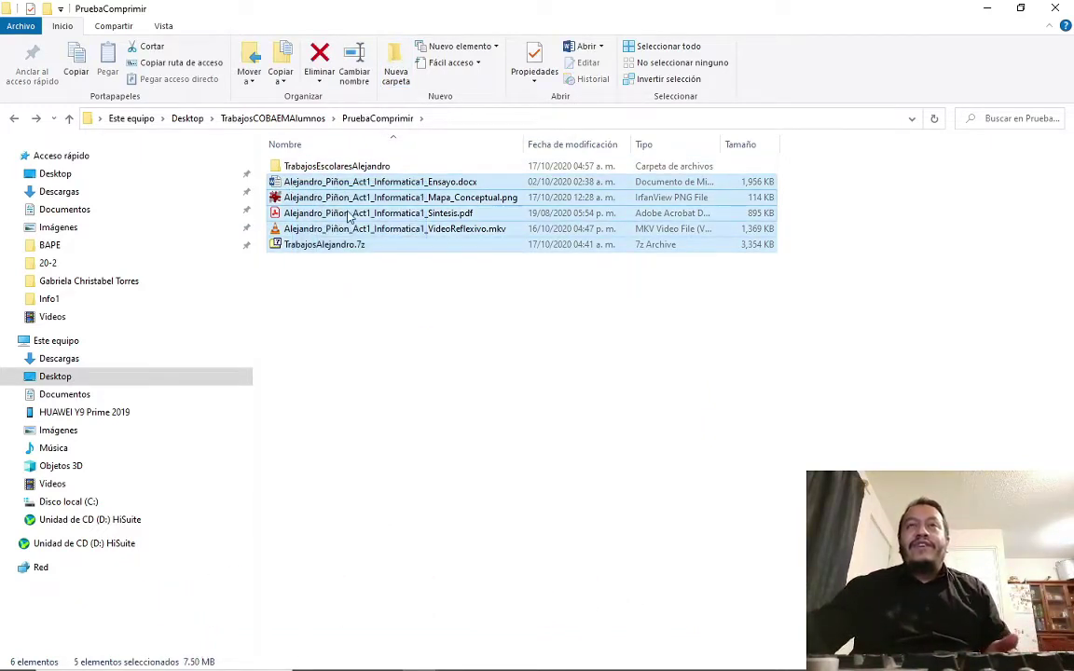
drag(350, 216, 338, 174)
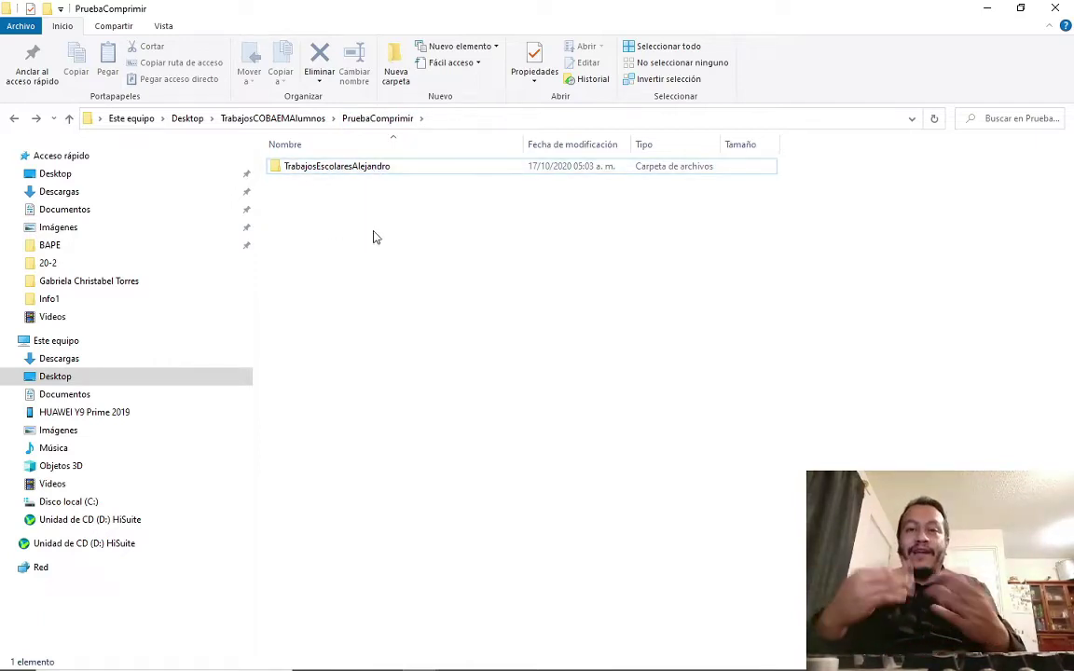
click(354, 174)
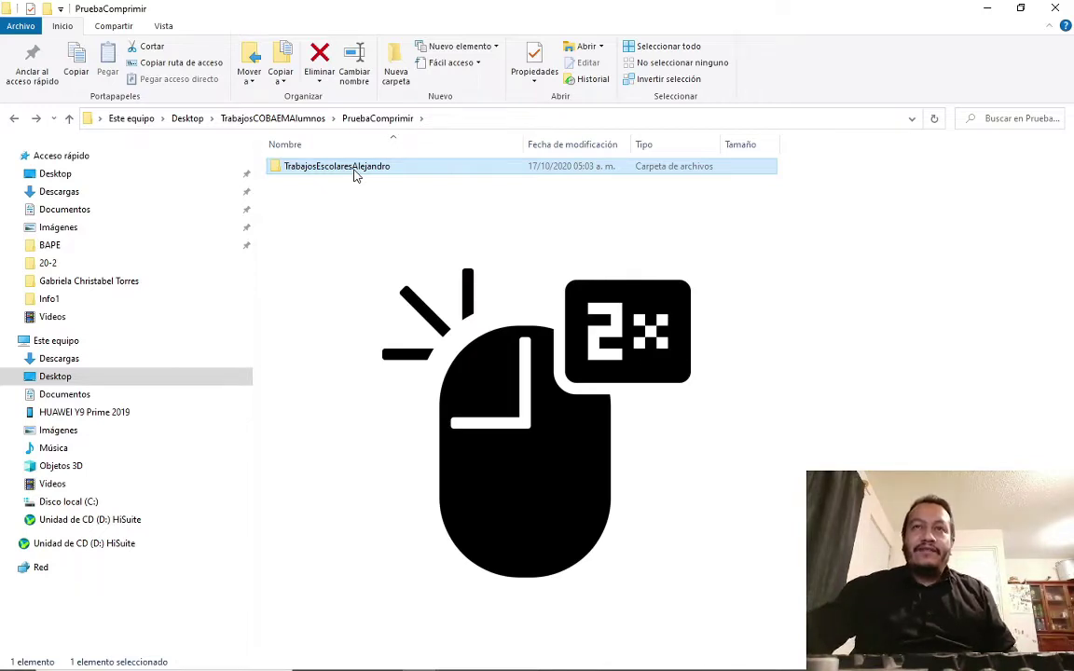
double_click(354, 174)
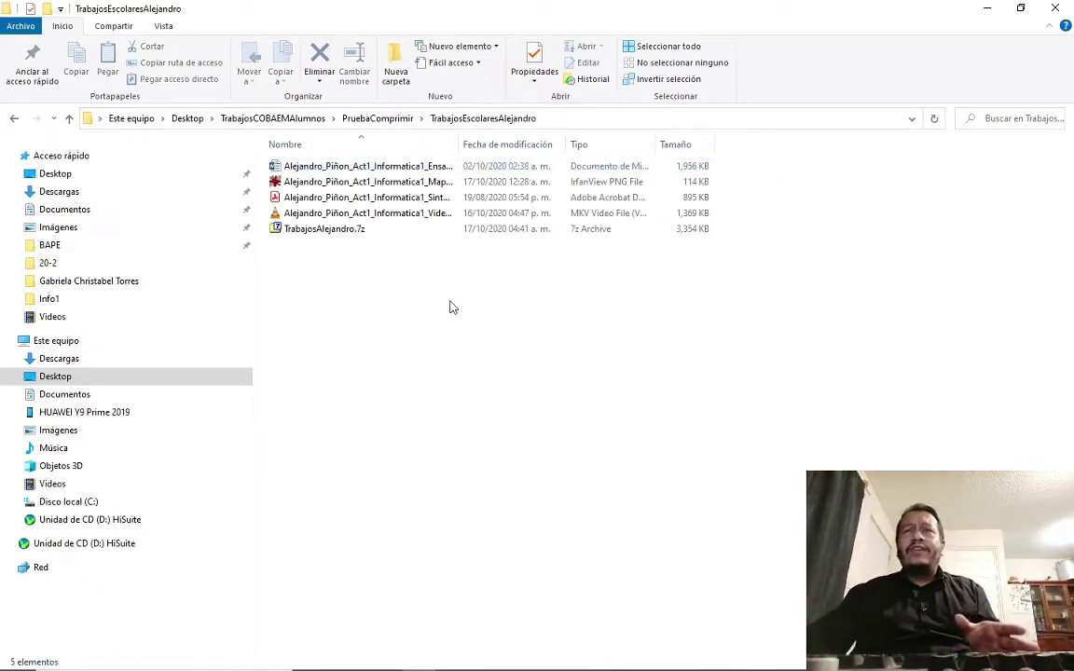
click(385, 121)
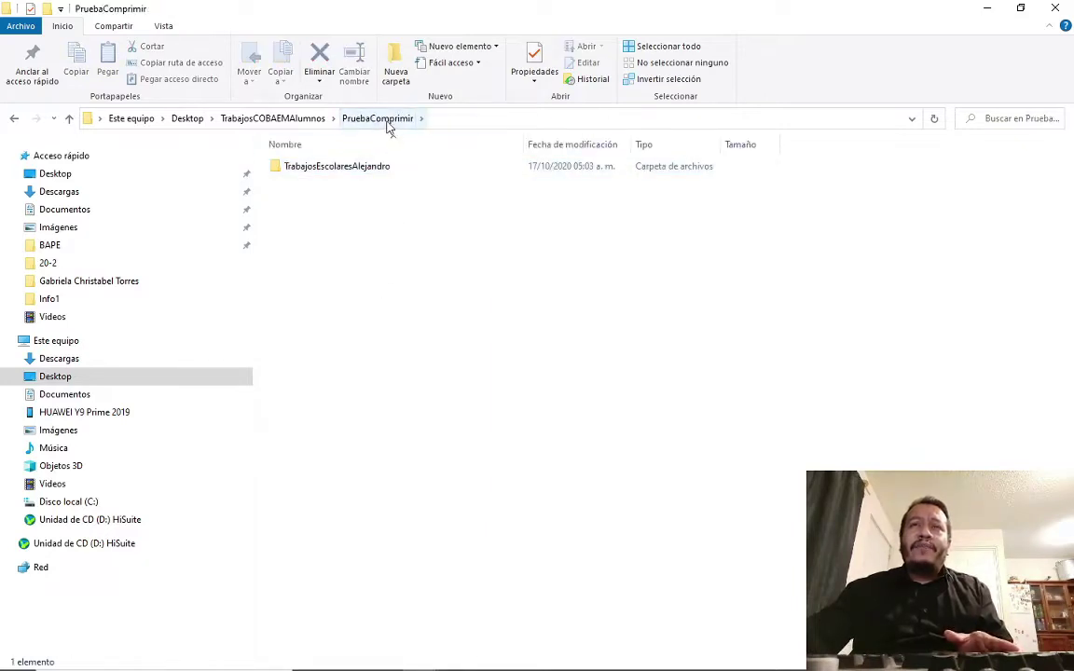
double_click(342, 175)
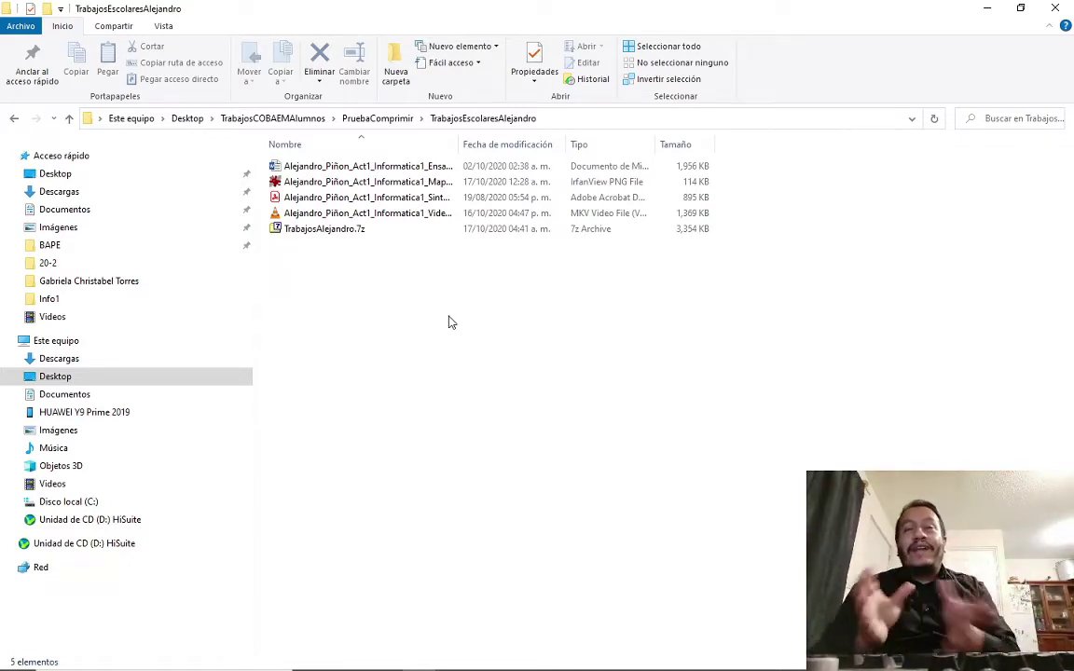
Look through the contents of the Documentos folder and return to the schoolwork folder
click(61, 213)
scroll(612, 522, down, 1)
scroll(561, 543, up, 1)
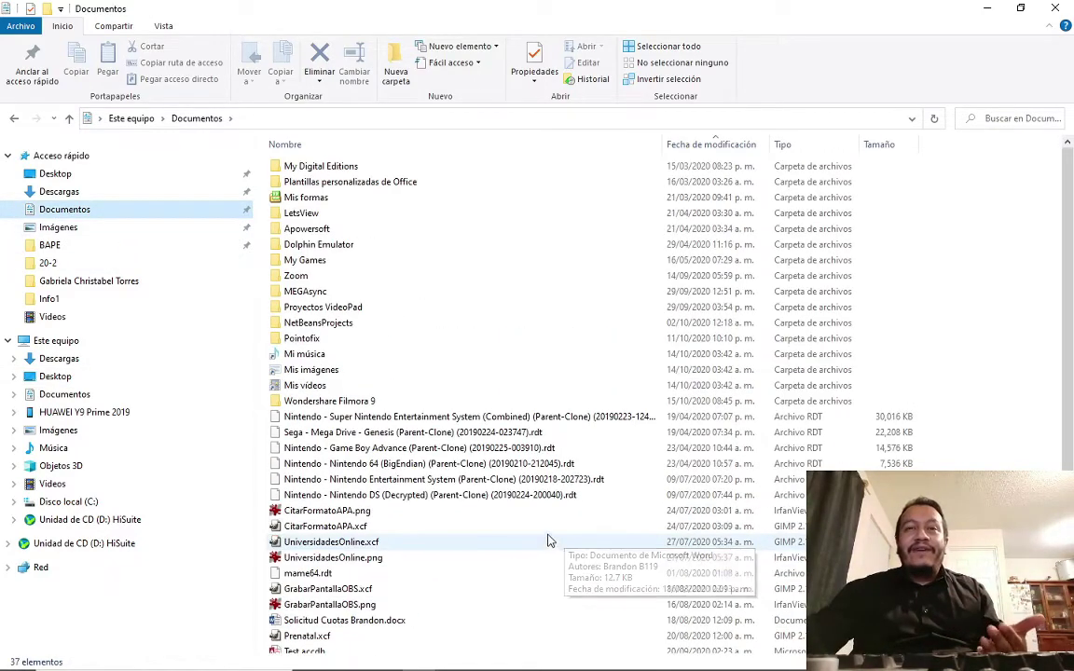
scroll(516, 532, down, 2)
scroll(469, 484, up, 2)
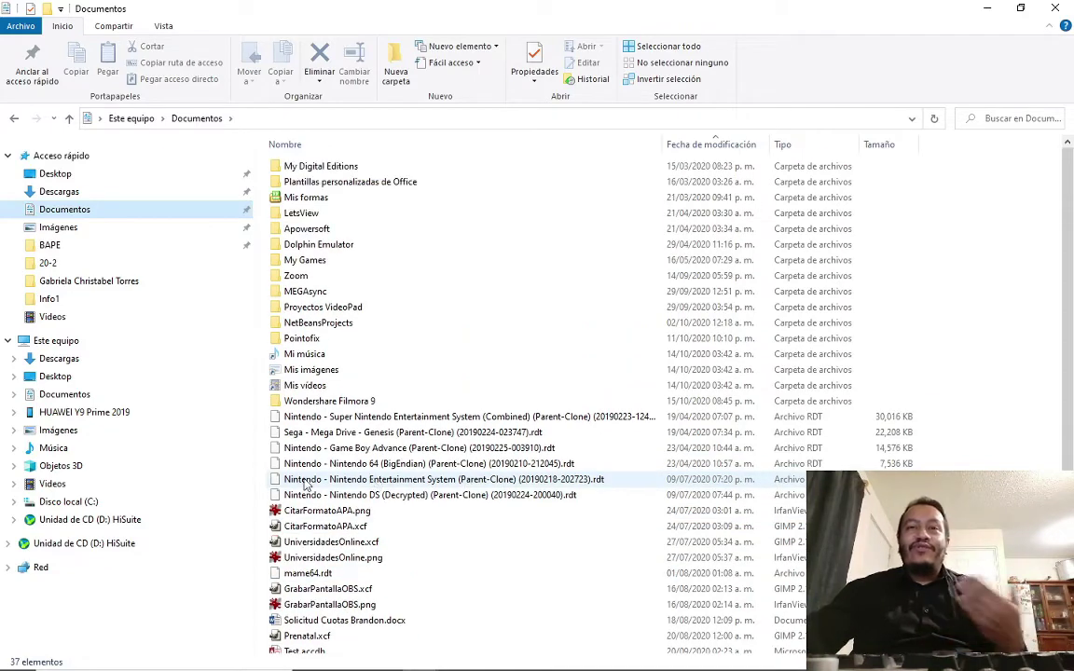
click(14, 119)
click(546, 455)
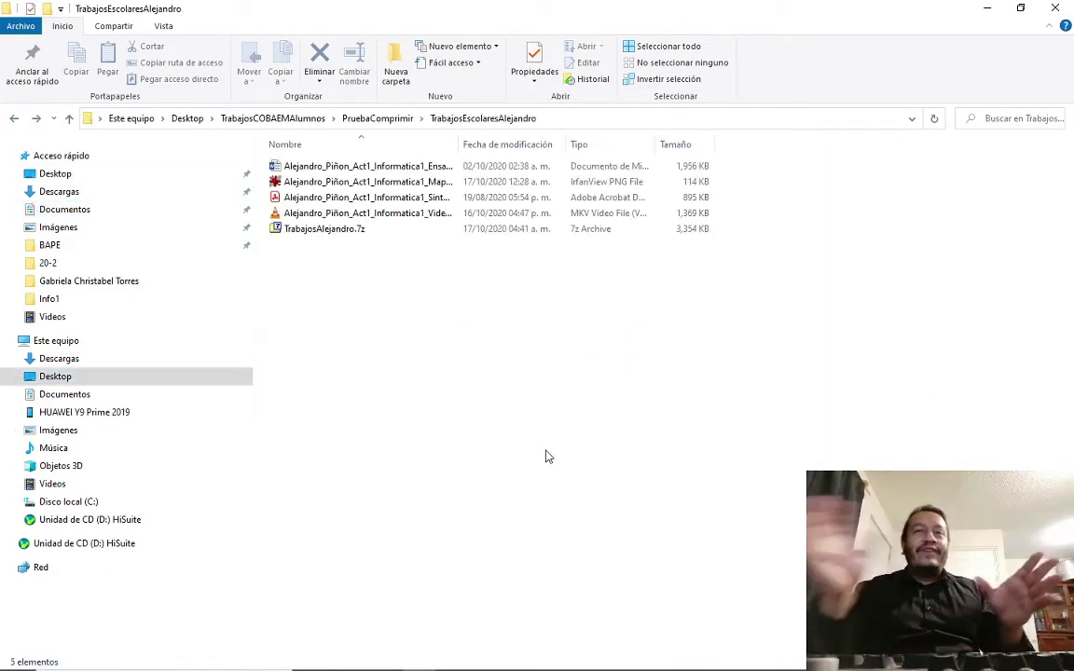
Widen the Nombre column until the full file names fit, then return to PruebaComprimir and reopen the schoolwork folder
drag(457, 144, 543, 140)
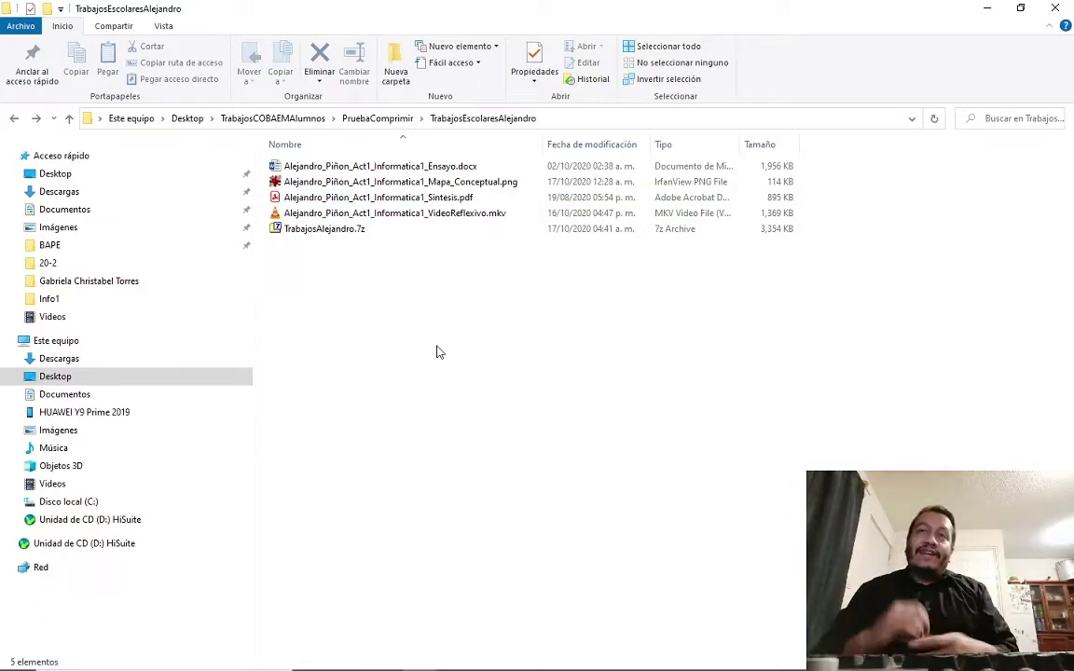
click(374, 122)
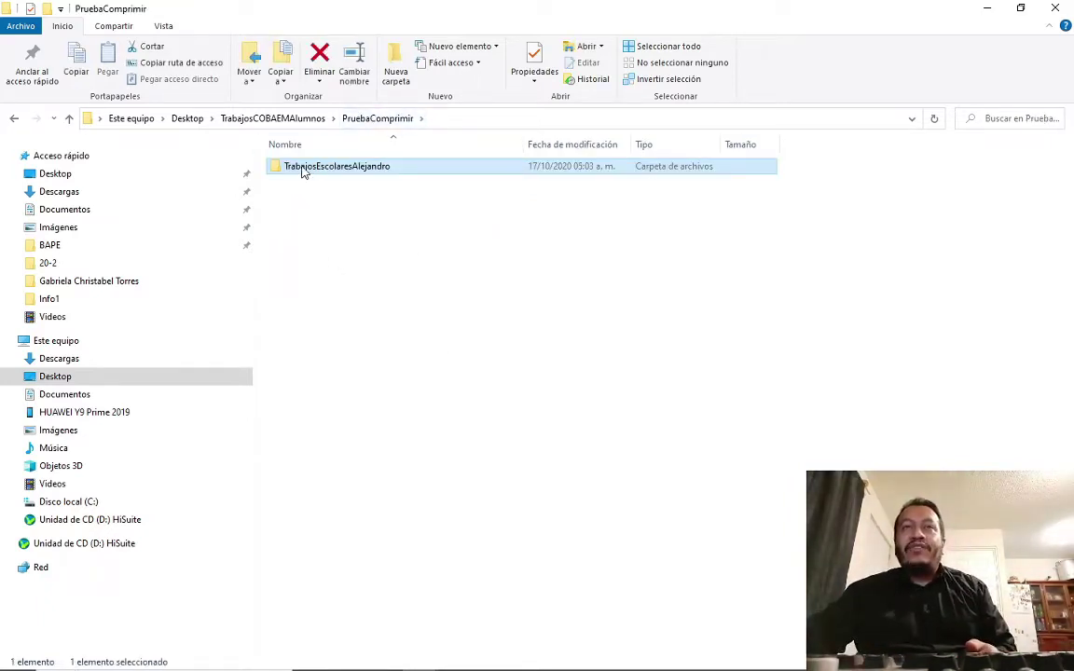
click(485, 400)
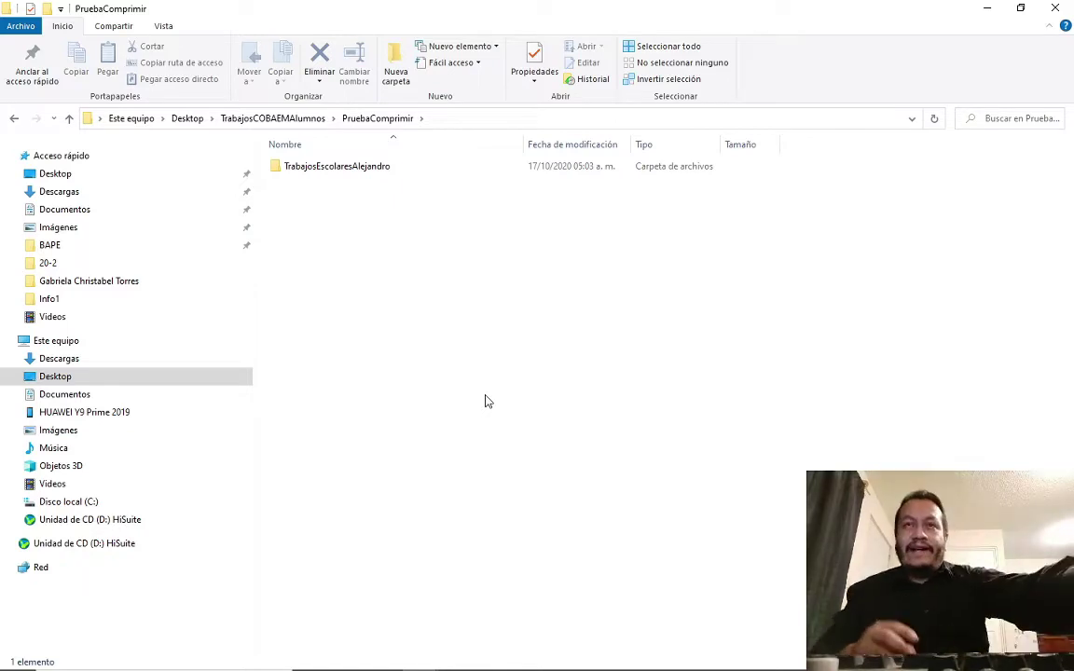
double_click(372, 169)
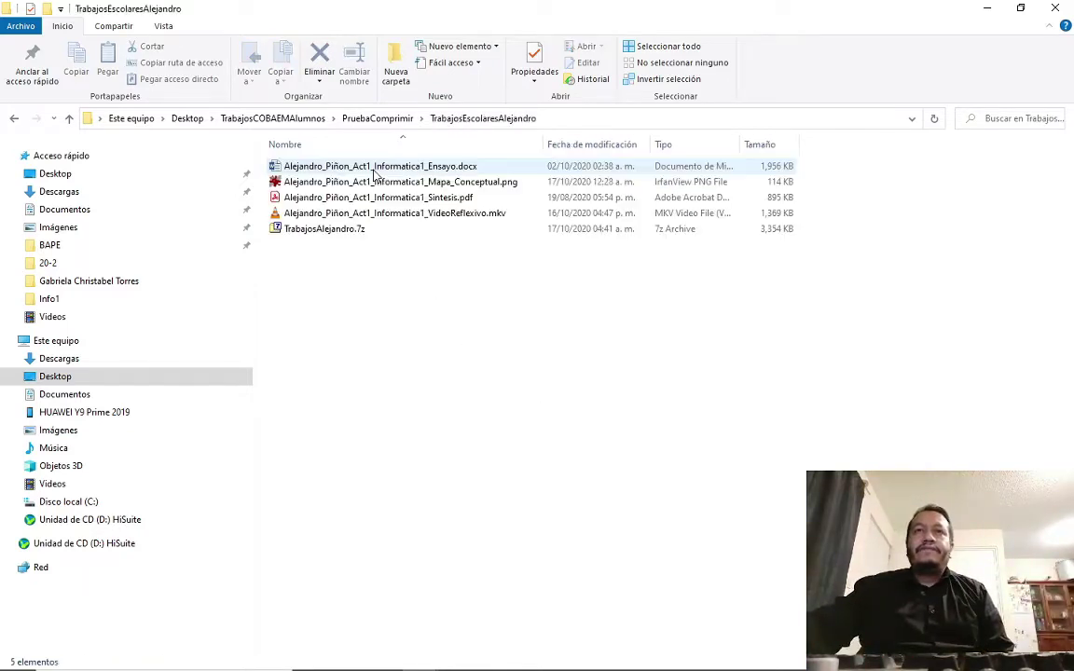
Copy the 7z archive in the schoolwork folder to the clipboard
click(342, 233)
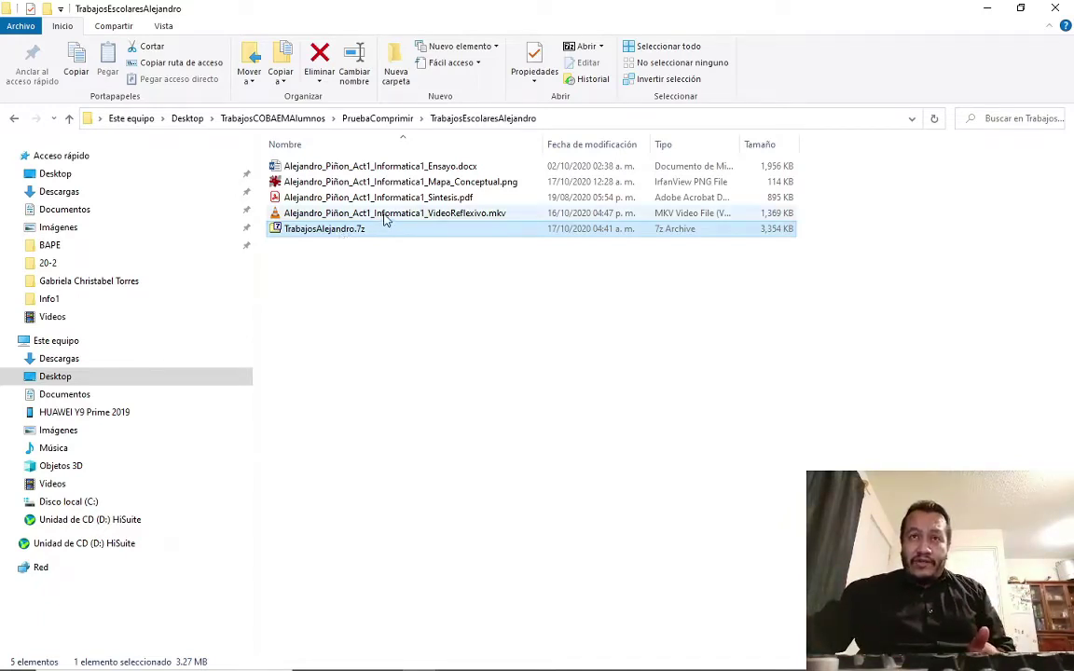
key(Up)
key(Up)
key(Up)
key(Up)
click(350, 231)
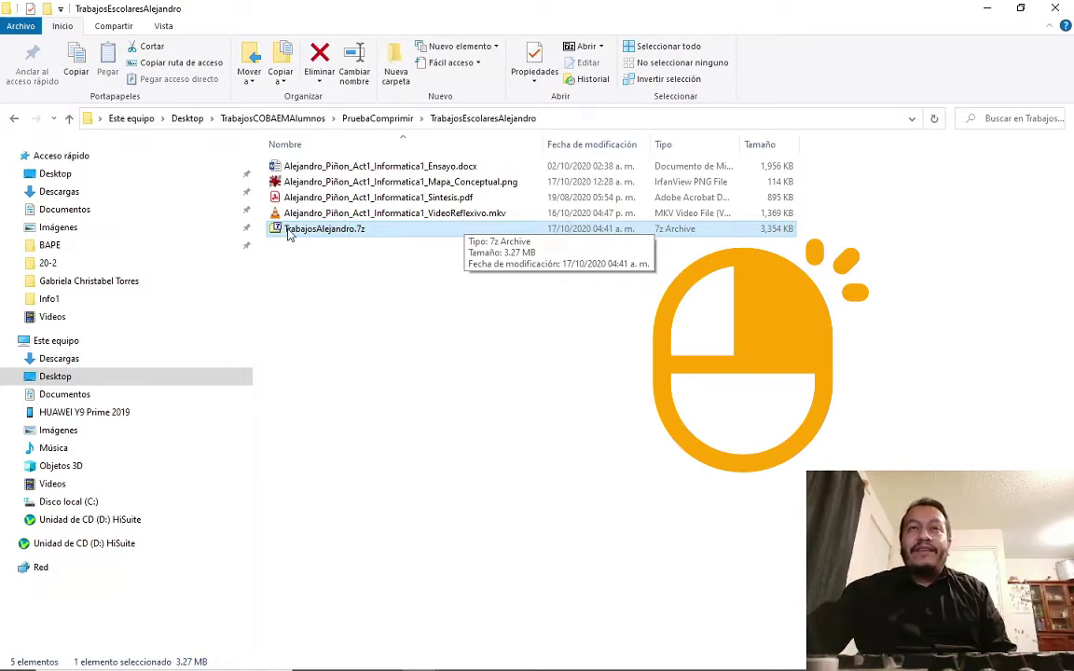
right_click(340, 233)
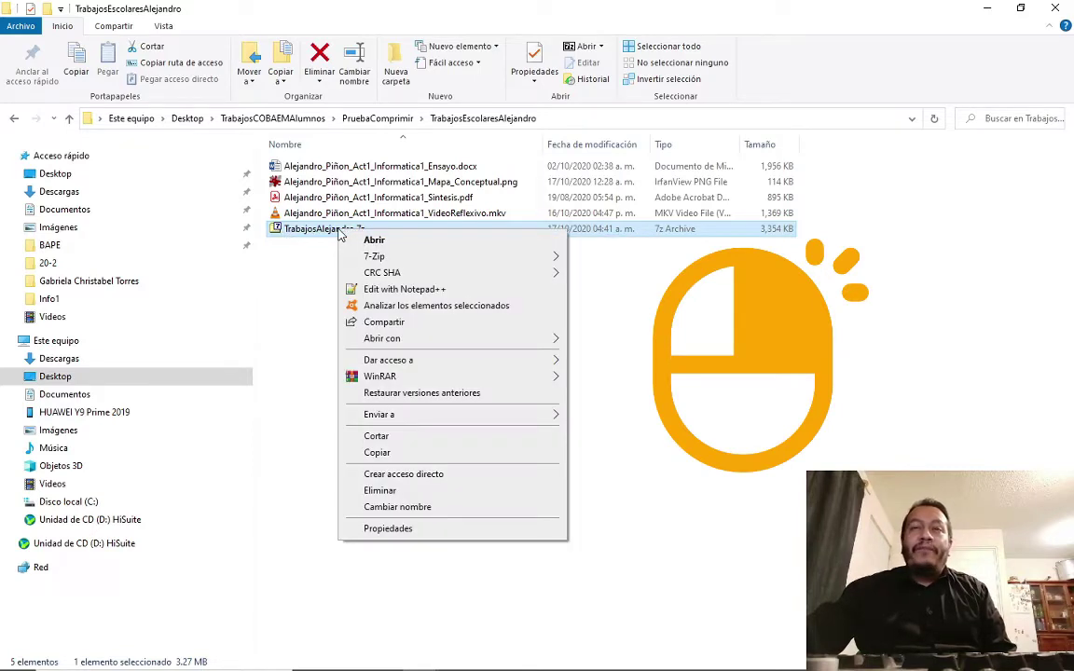
click(377, 453)
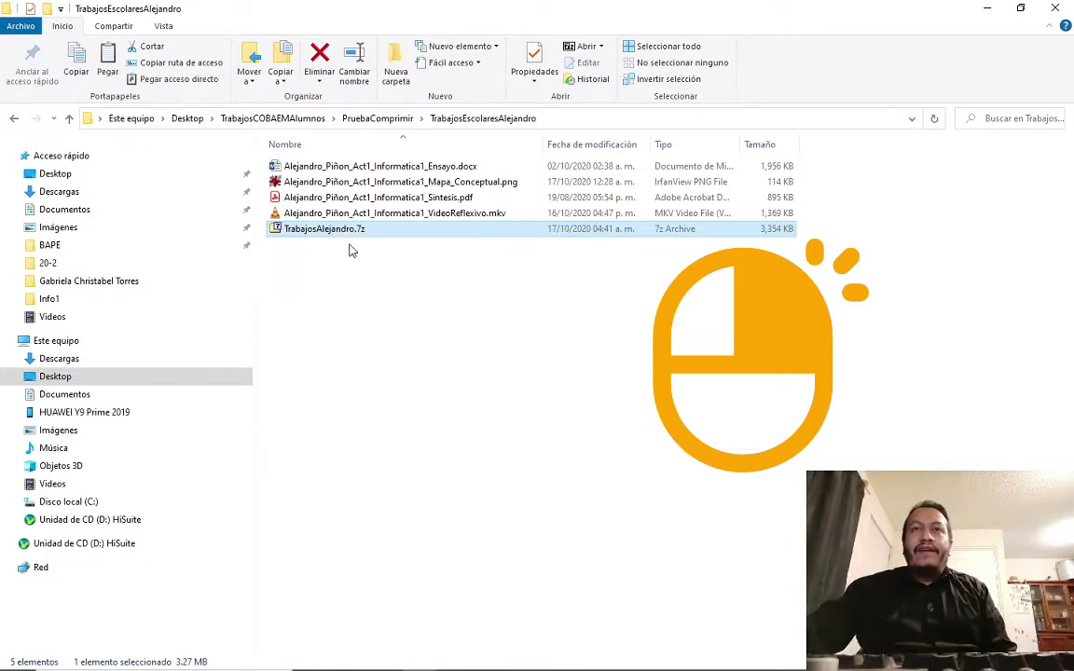
Go up to PruebaComprimir, reopen the schoolwork folder and create a subfolder named Informatica in it
click(378, 119)
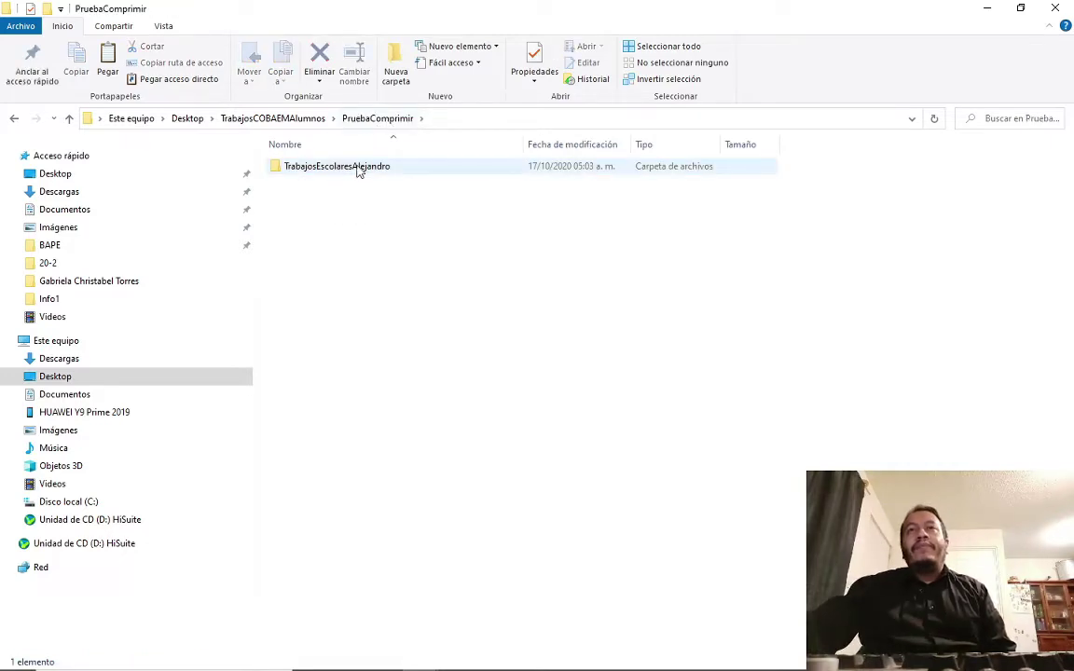
double_click(357, 167)
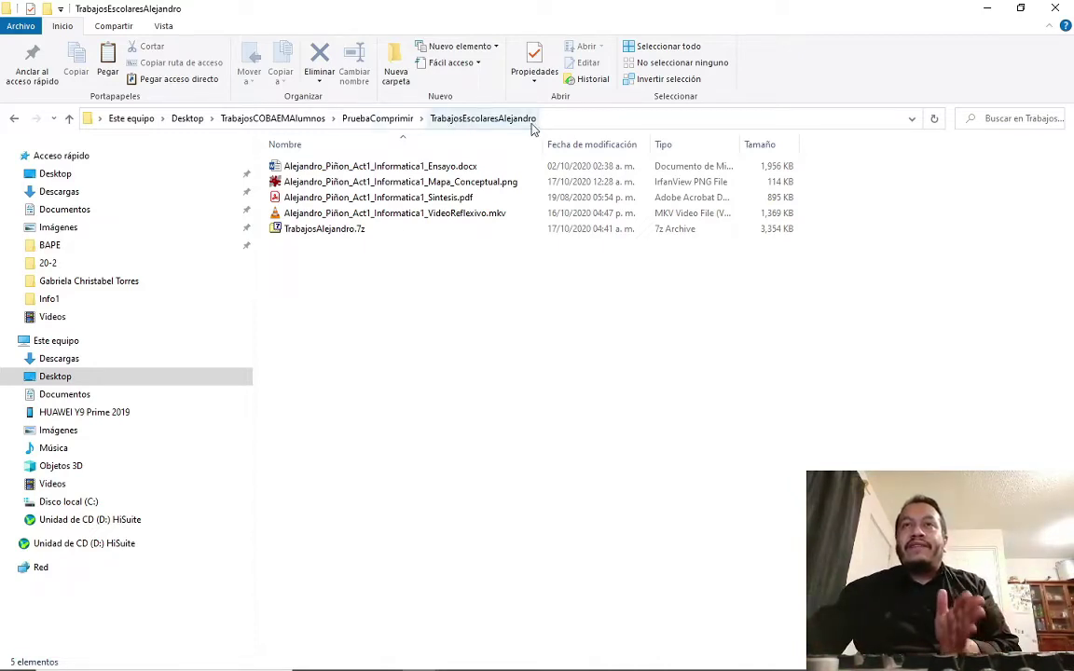
click(398, 73)
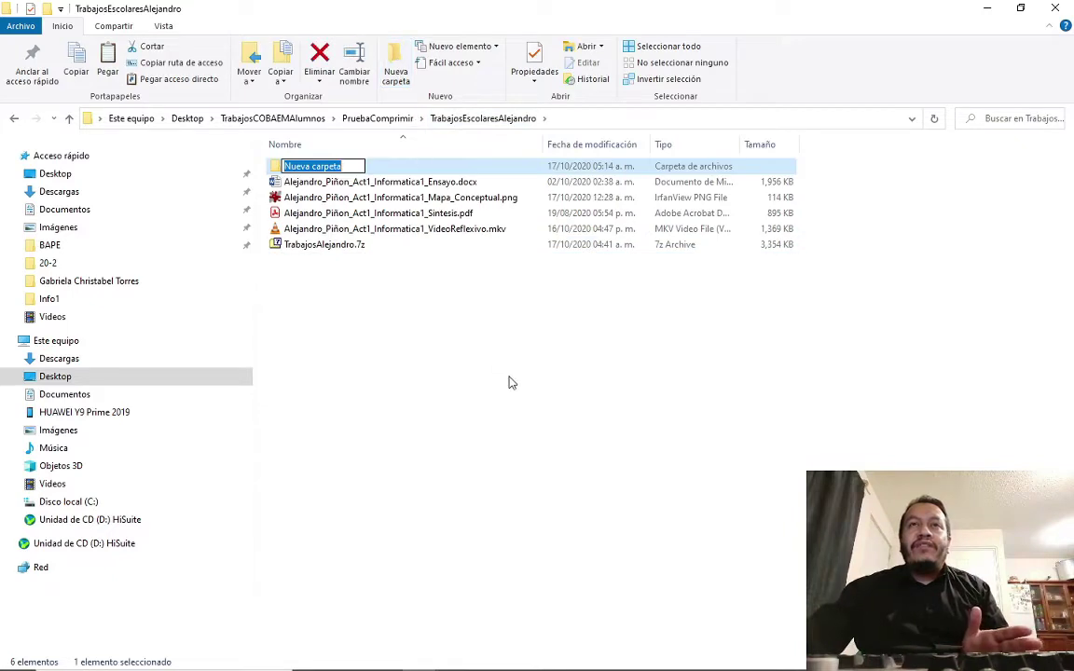
text(Informatica)
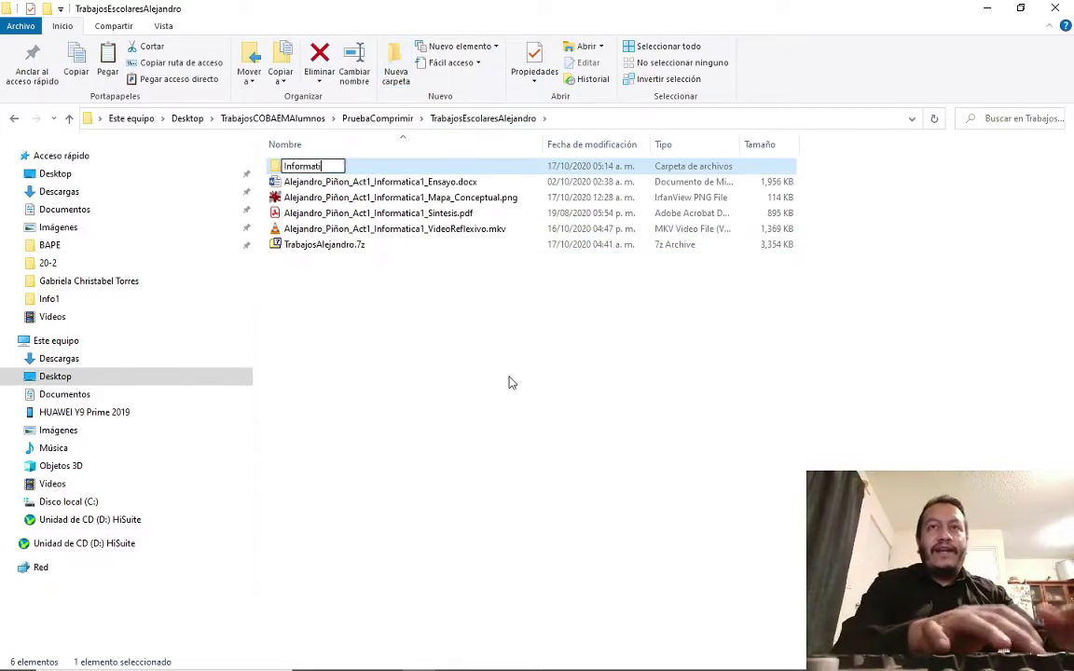
key(Return)
Create a second subfolder named Matematicas in the schoolwork folder
right_click(408, 343)
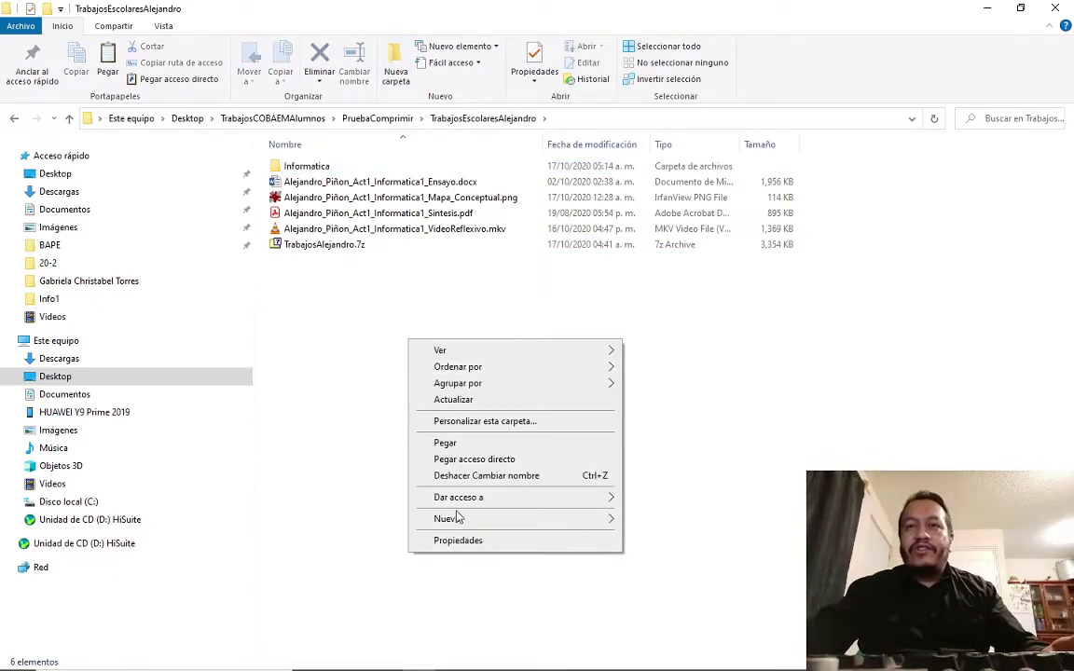
mouse_move(448, 519)
click(659, 233)
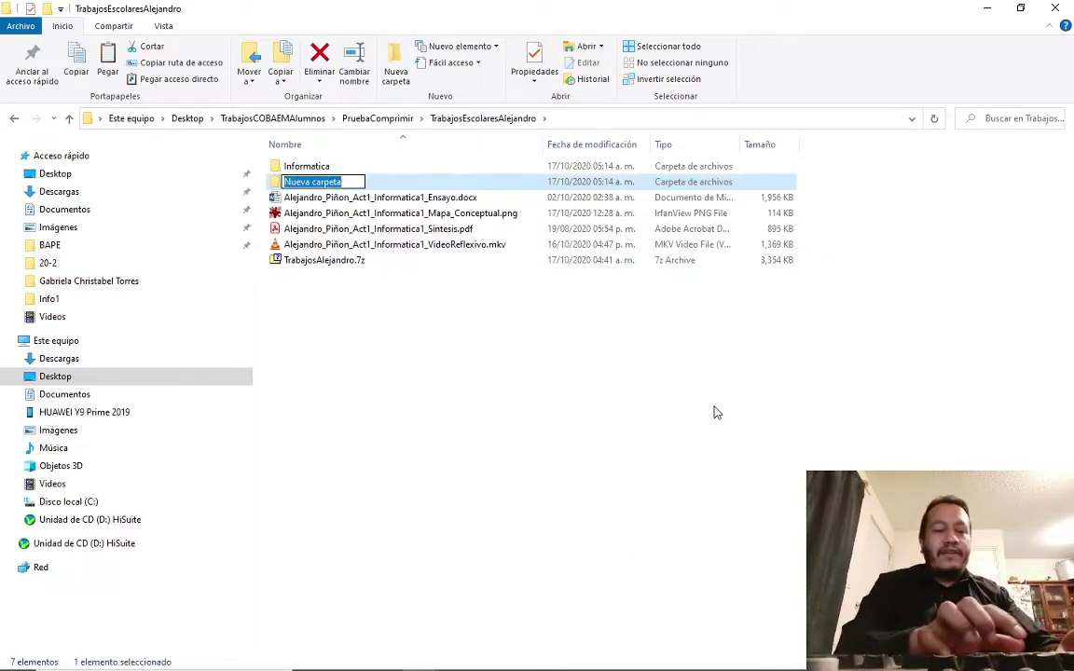
text(Matematicas)
key(Return)
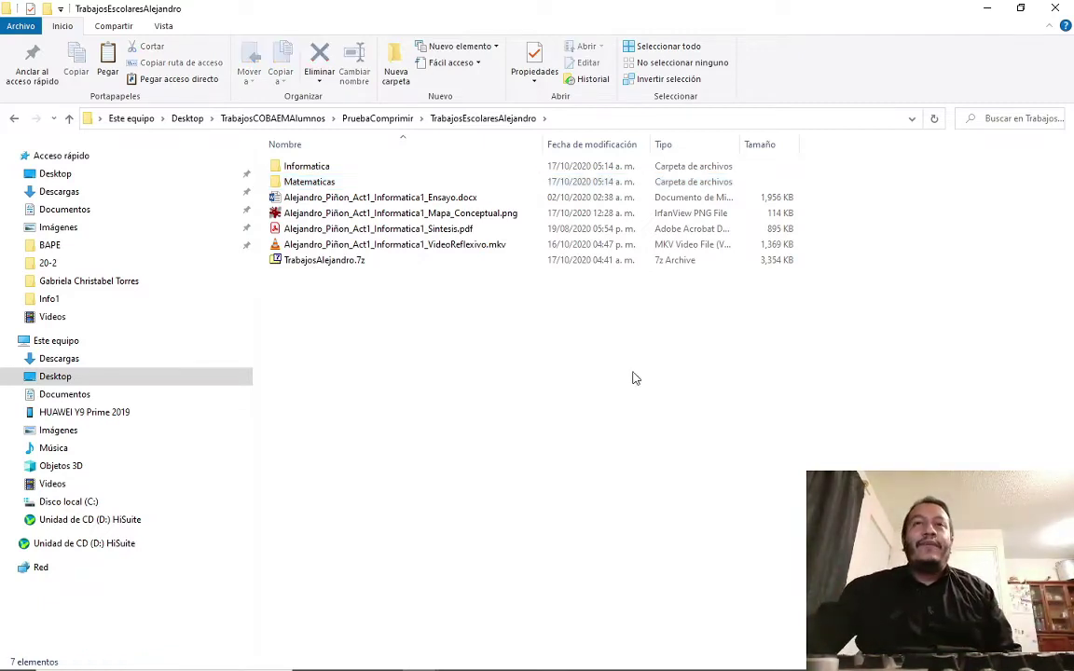
Create a third subfolder named Taller de Lectura in the schoolwork folder
click(395, 68)
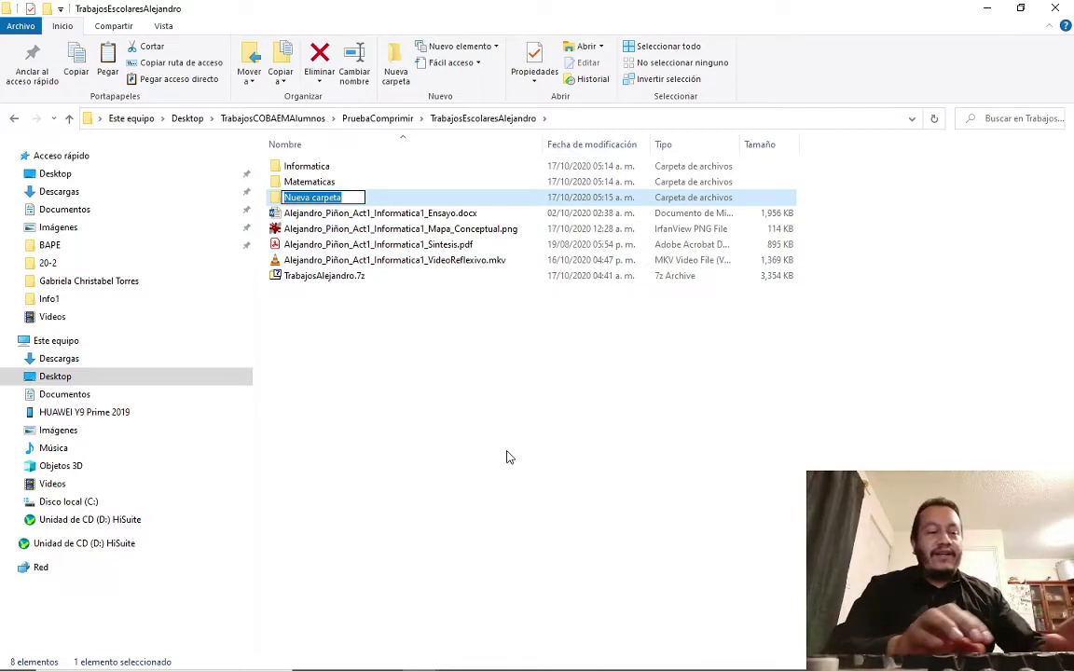
text(Taller de L)
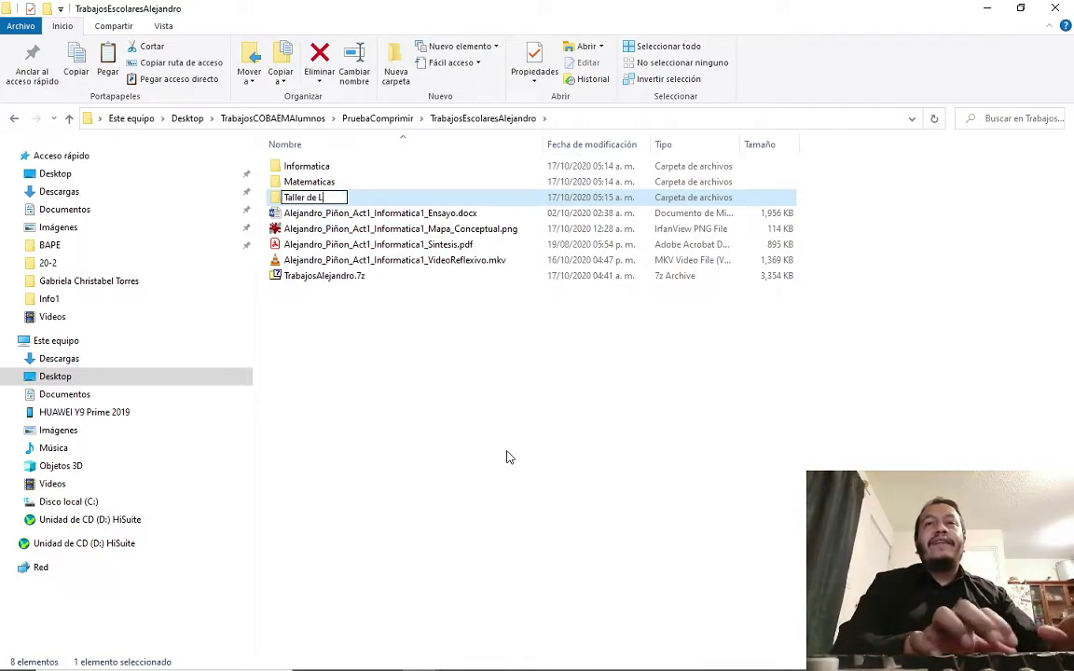
text(ectur)
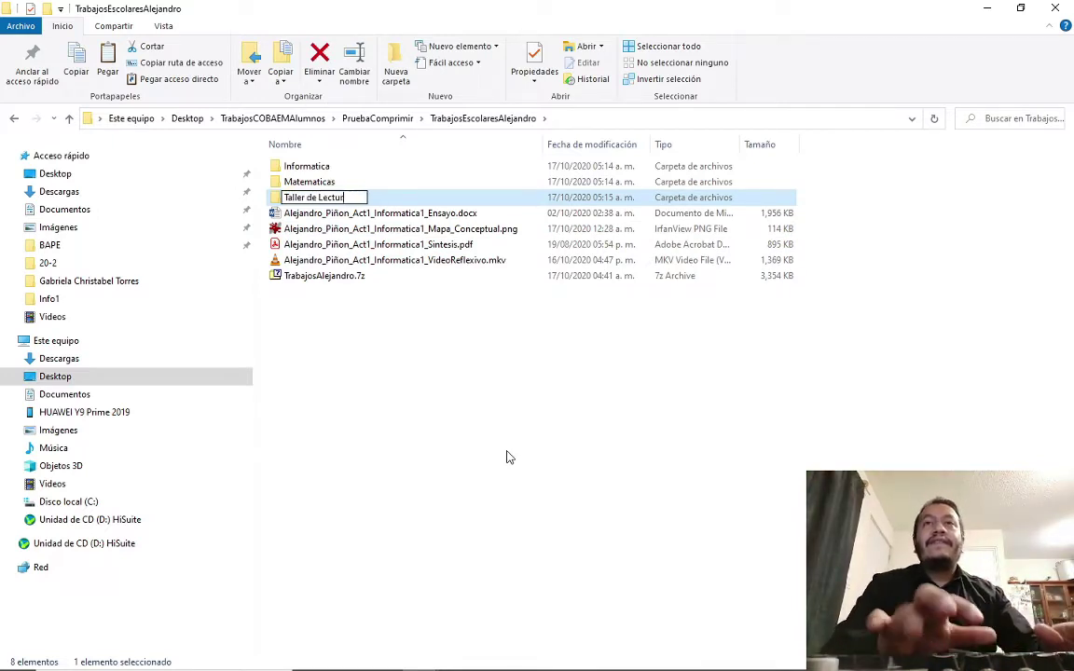
text(a)
key(Return)
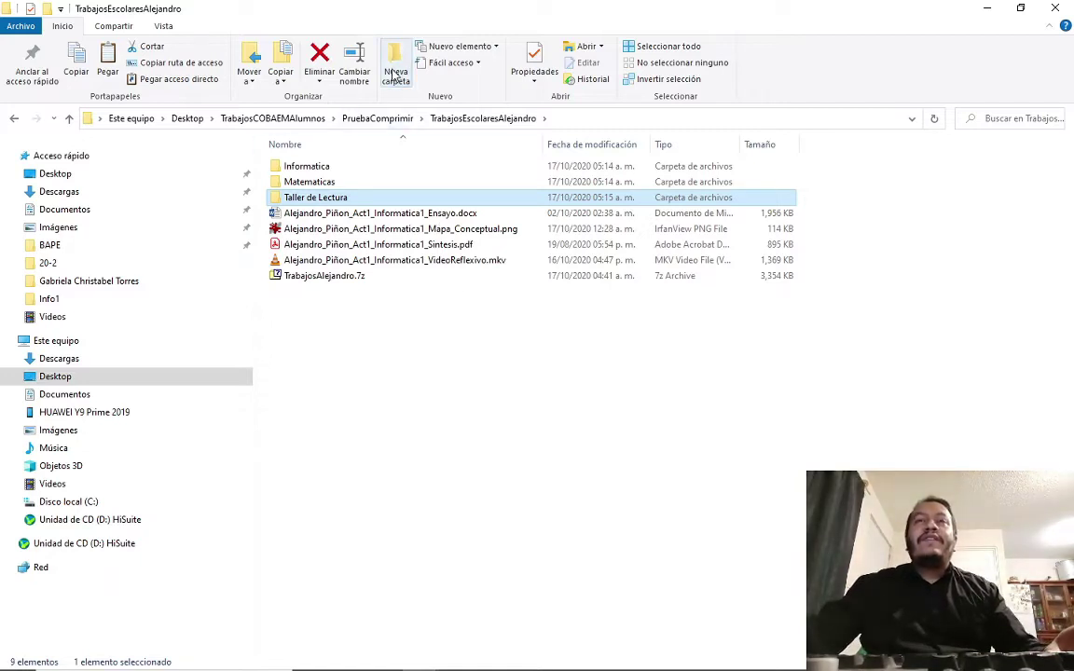
Create a fourth subfolder named Fisica in the schoolwork folder and clear the selection
click(395, 75)
text(Fisica)
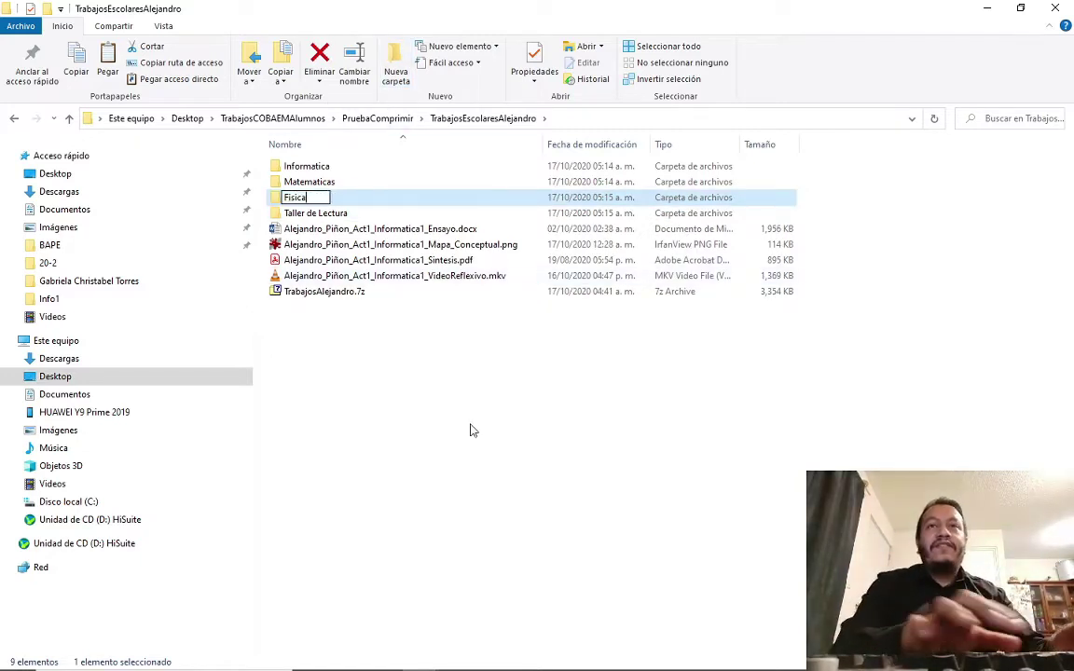
key(Return)
click(442, 415)
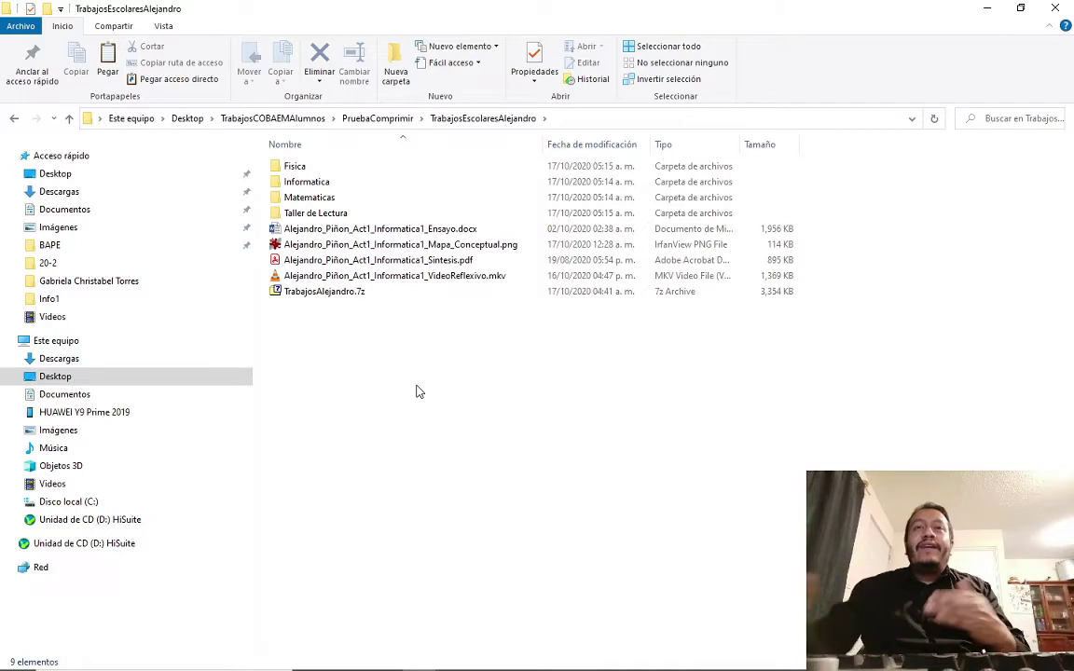
Open the Informatica subfolder to view its path and contents, then return to the parent folder
double_click(338, 185)
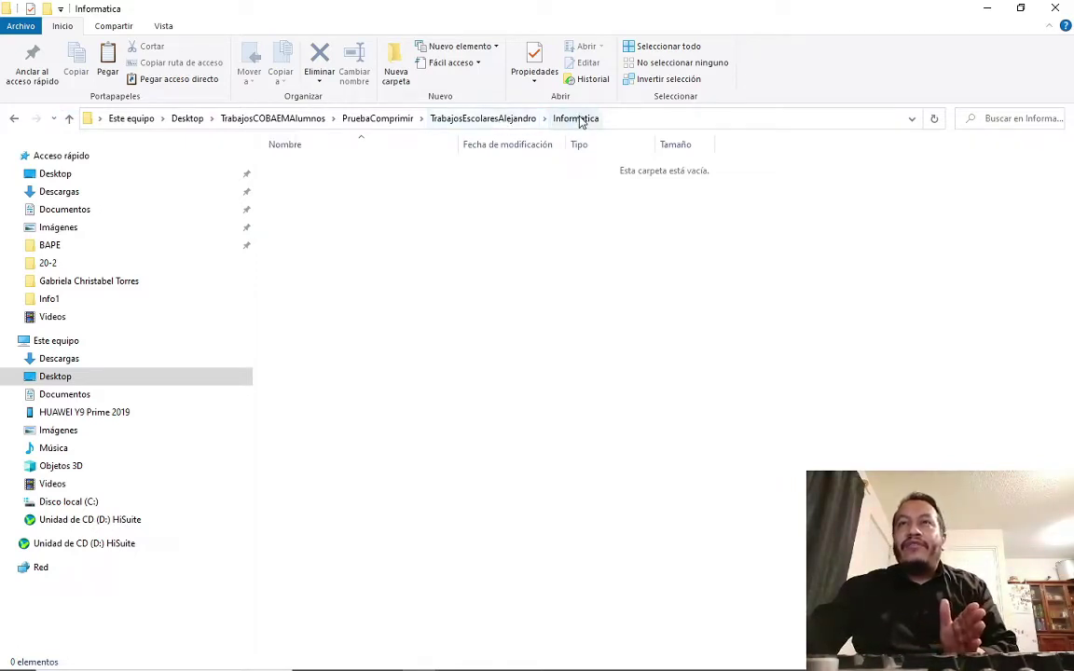
click(69, 118)
click(356, 355)
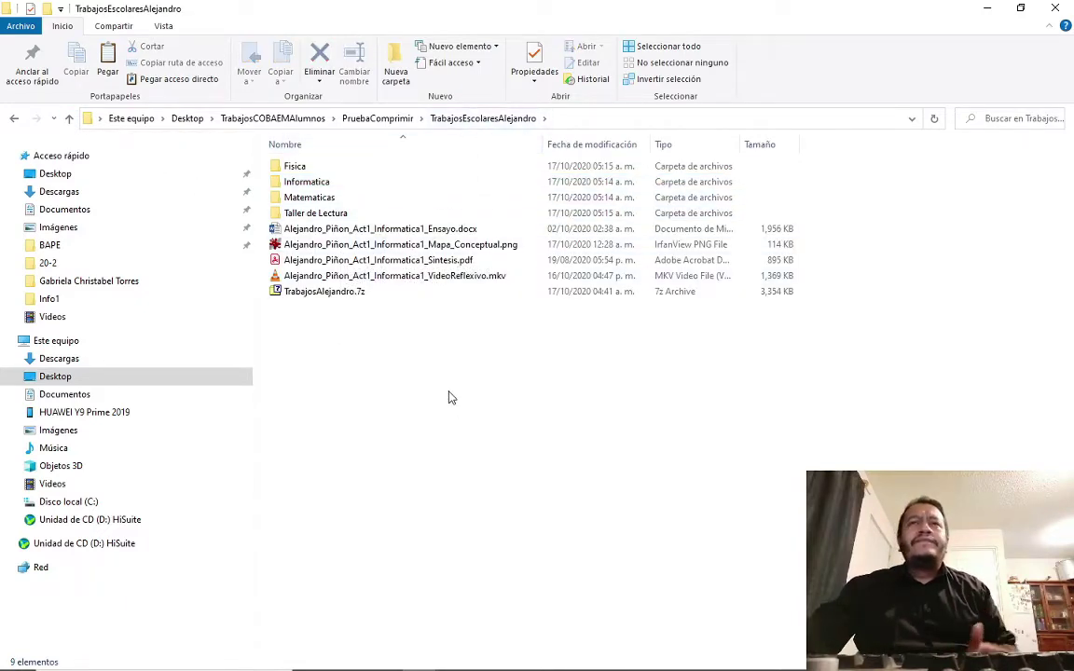
Move the Ensayo Word document into the Informatica subfolder by cutting and pasting it, and return to the schoolwork folder
click(409, 231)
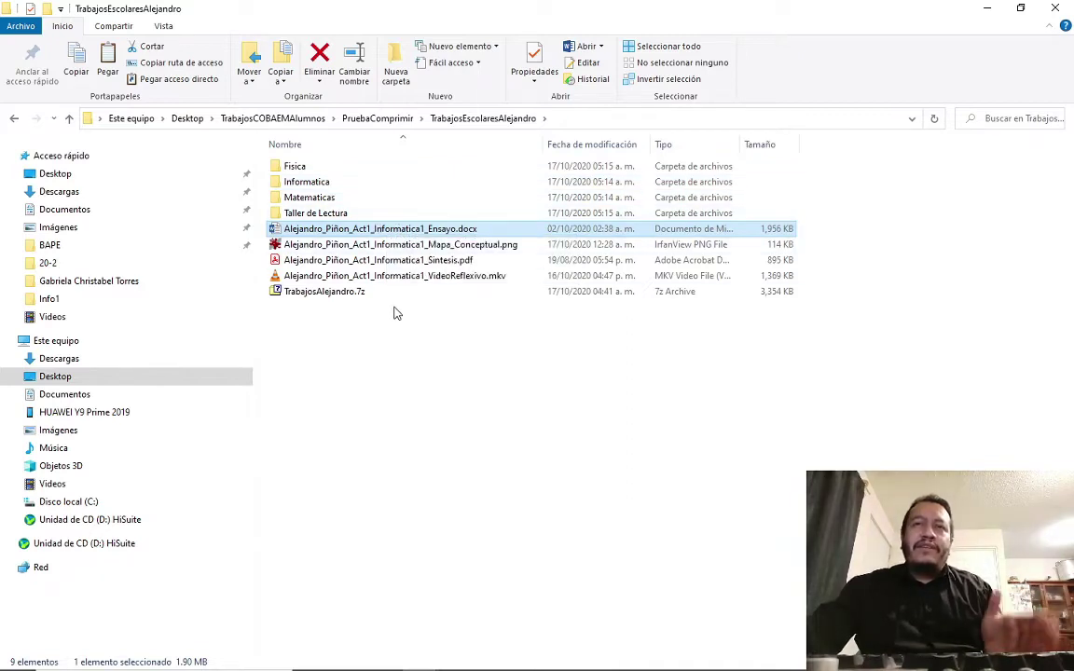
mouse_move(366, 228)
mouse_down()
mouse_move(390, 216)
mouse_move(571, 452)
mouse_move(438, 370)
mouse_move(321, 177)
mouse_move(373, 228)
mouse_up()
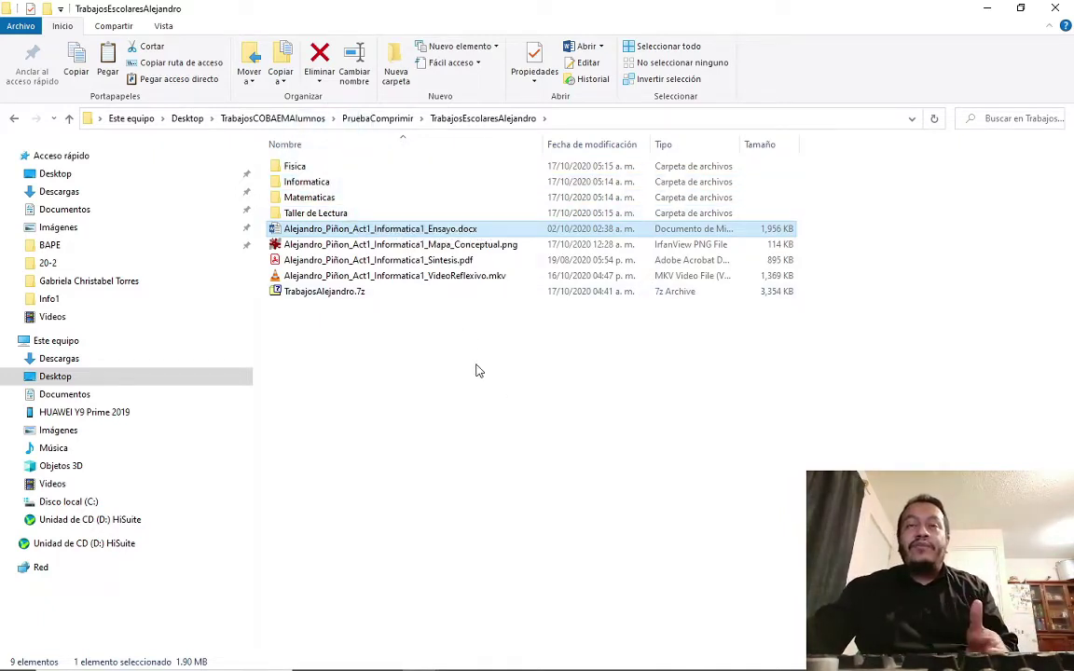
right_click(394, 234)
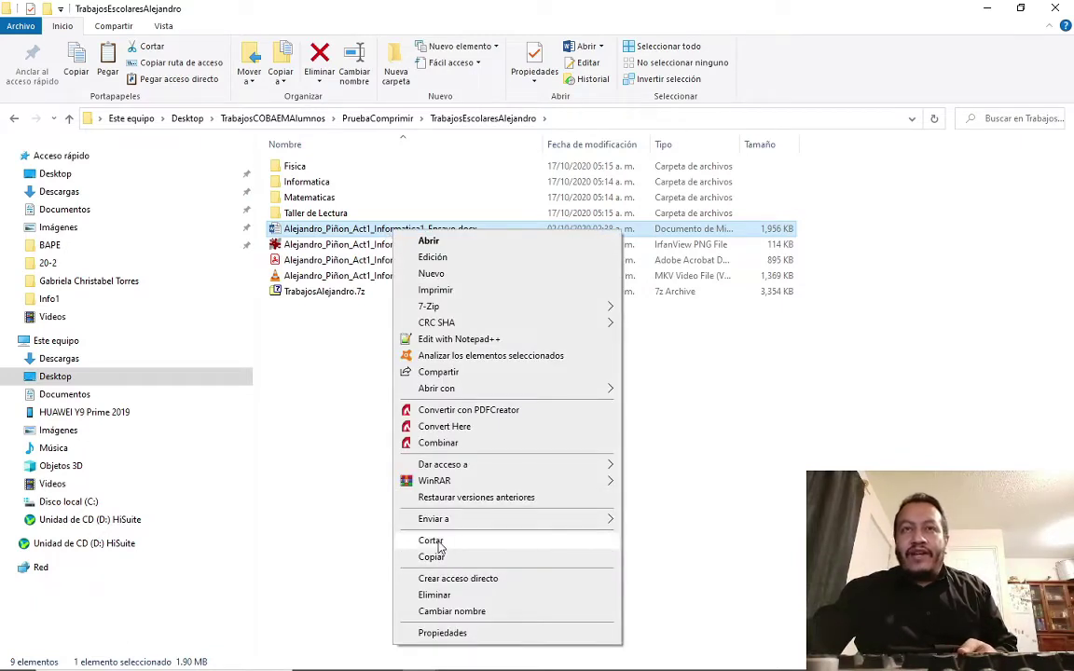
click(440, 545)
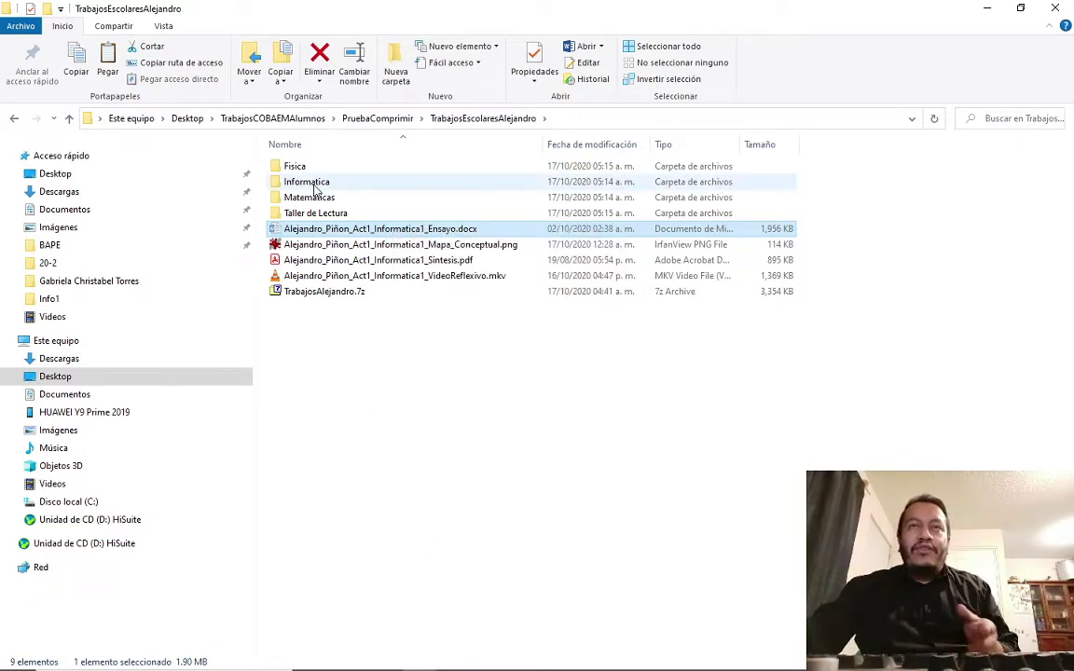
double_click(313, 186)
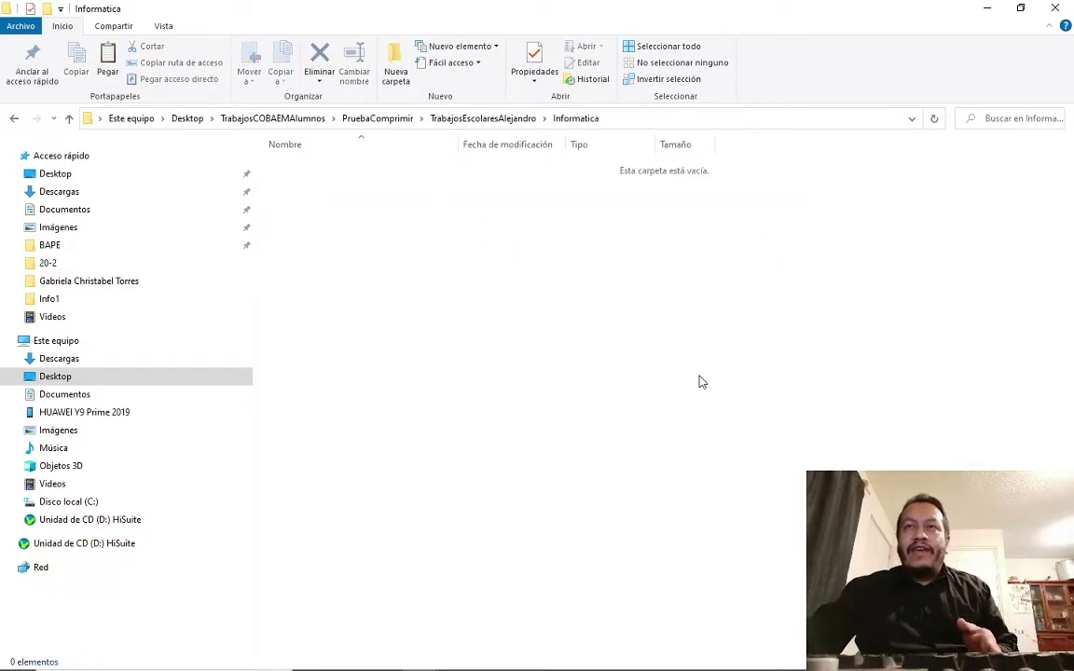
right_click(393, 217)
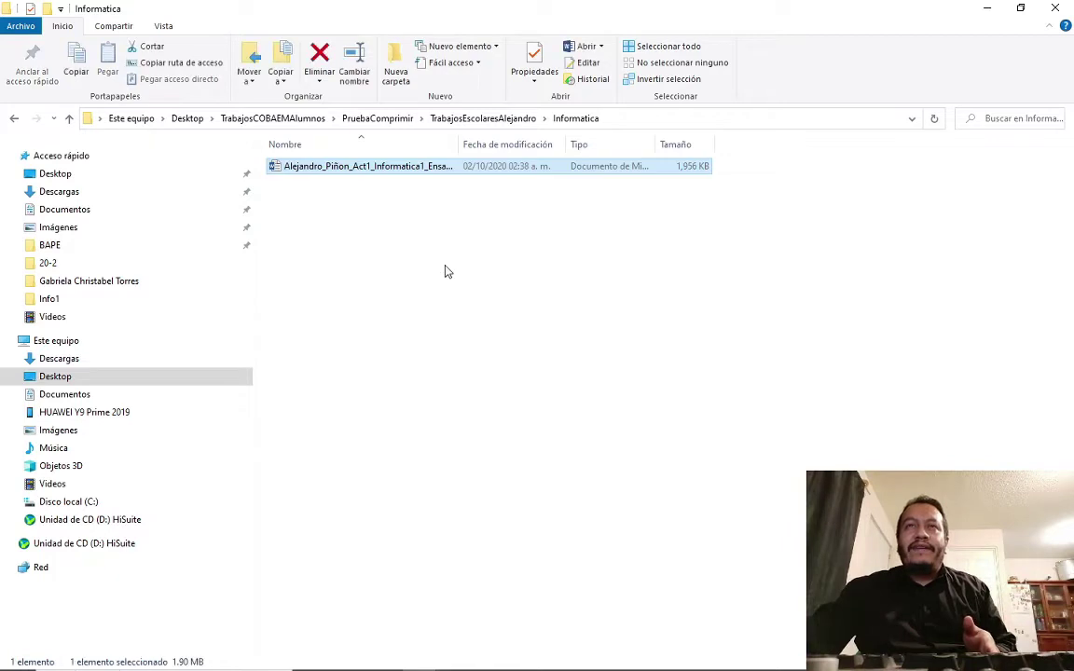
click(70, 118)
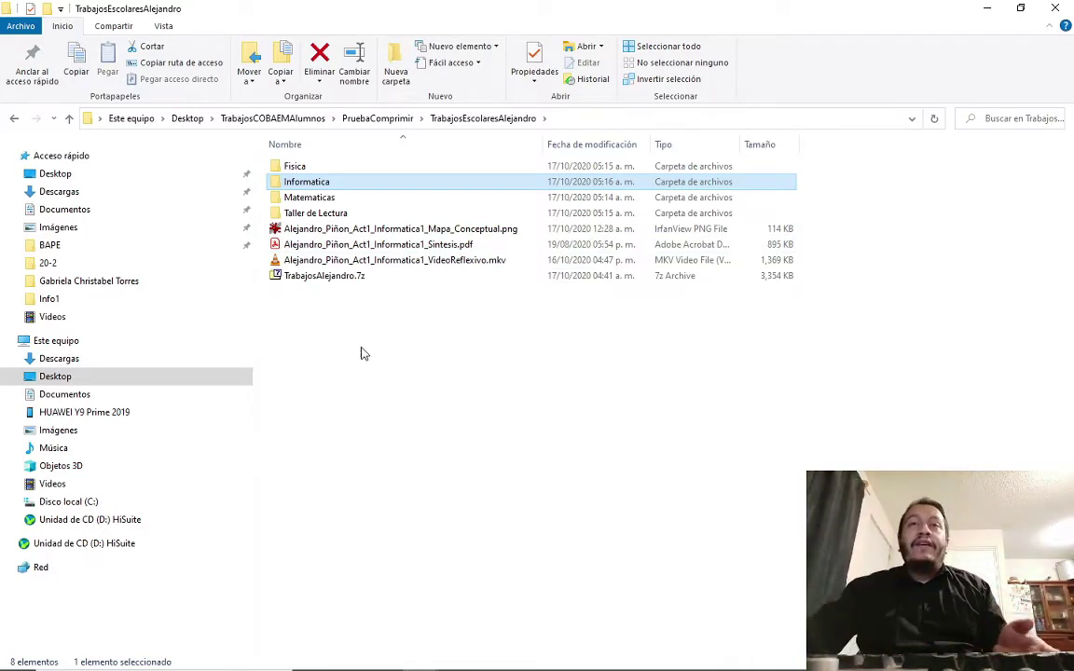
drag(364, 229, 429, 384)
click(373, 390)
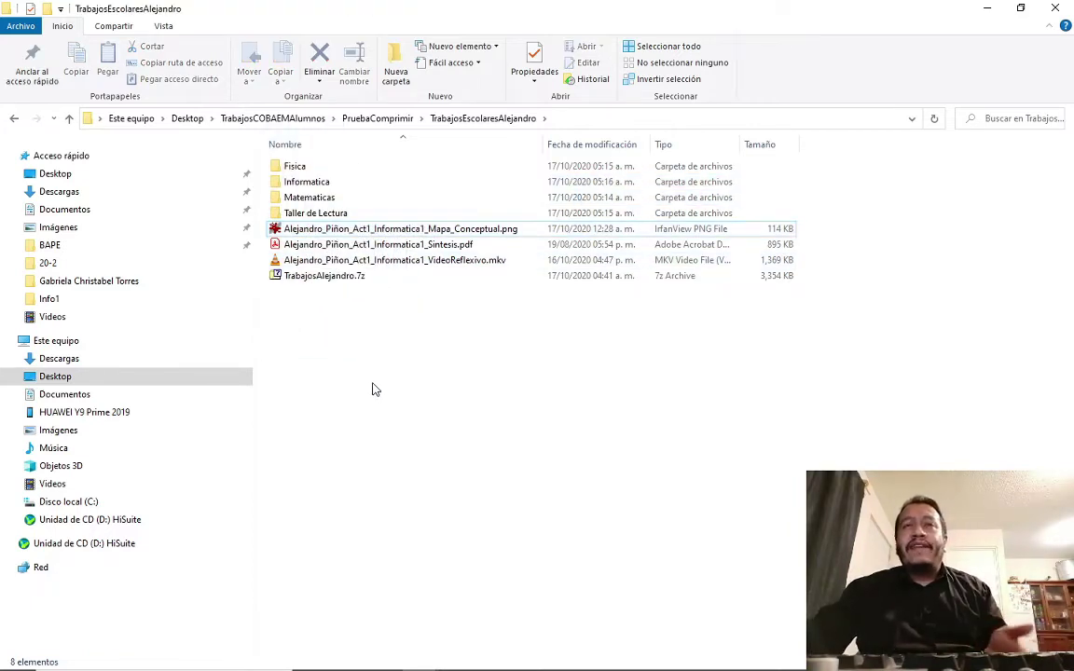
Copy the 7z archive from the schoolwork folder into the Fisica subfolder and return to the parent folder
click(300, 280)
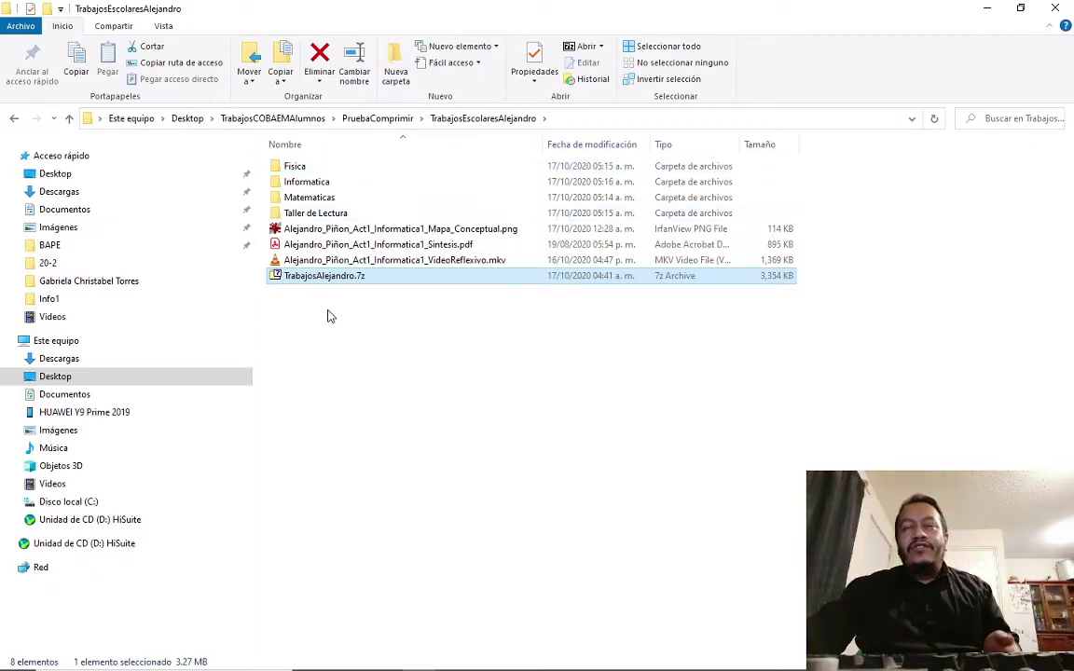
right_click(323, 278)
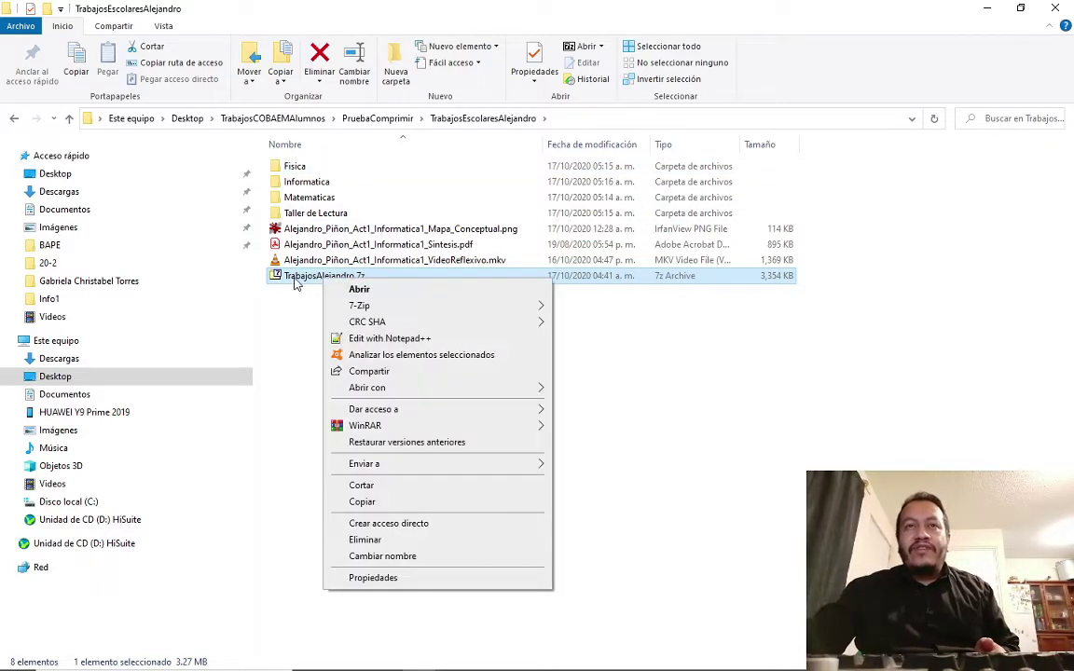
click(374, 503)
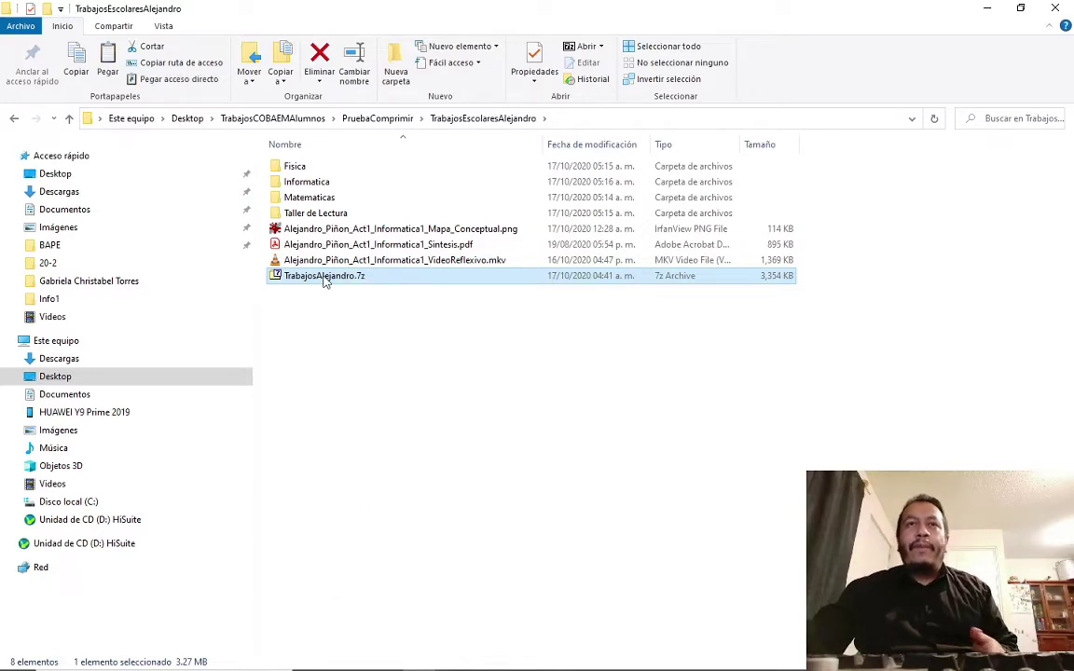
double_click(299, 171)
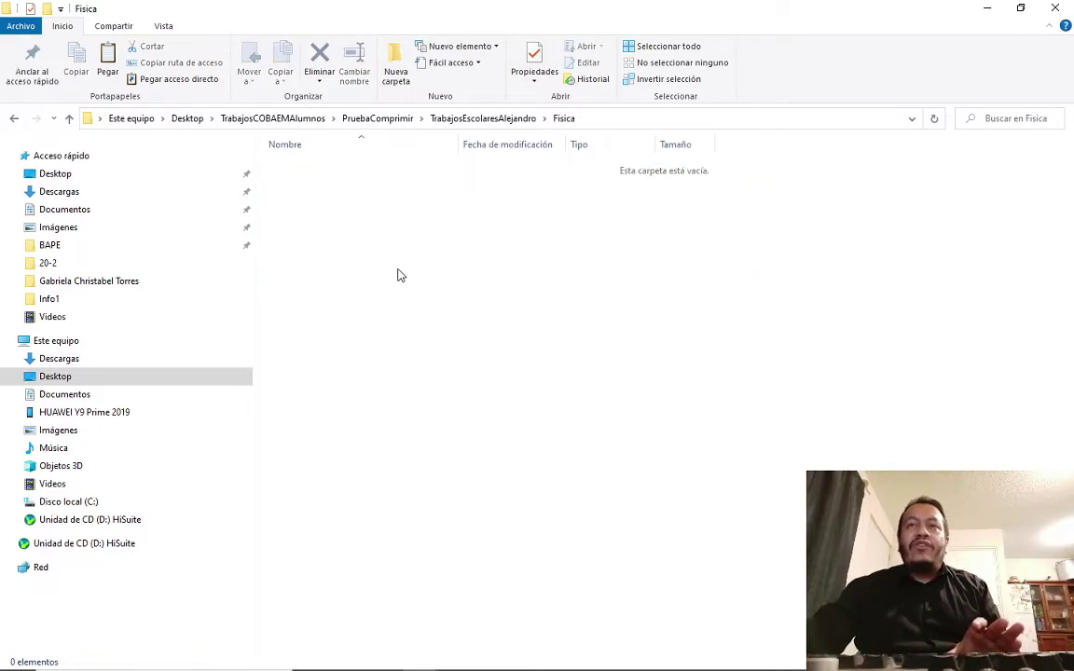
right_click(459, 278)
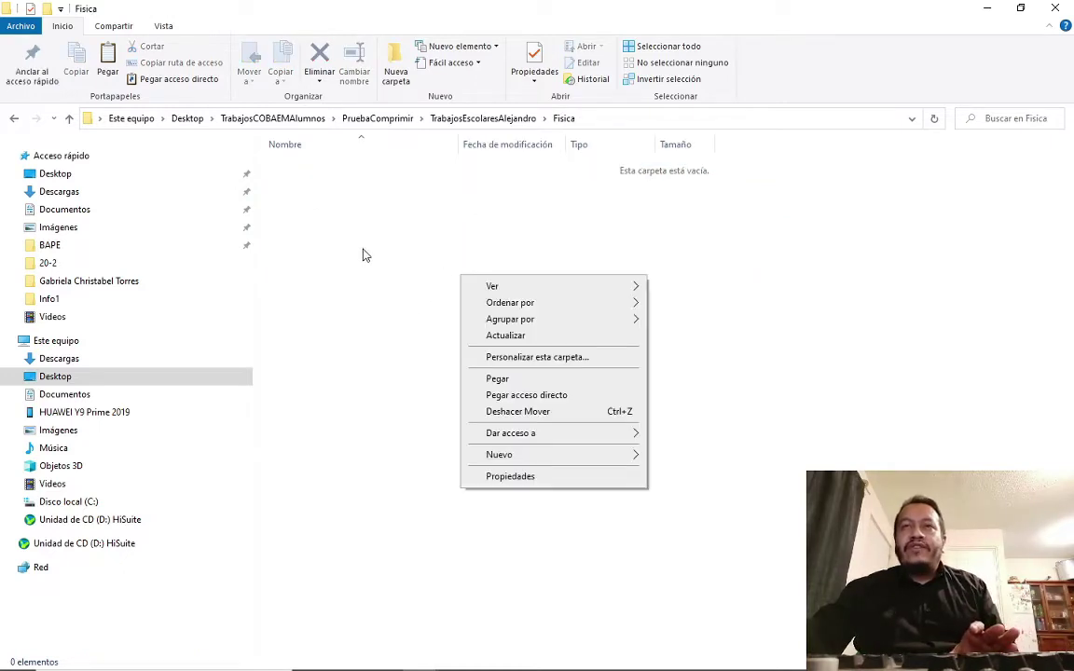
click(511, 379)
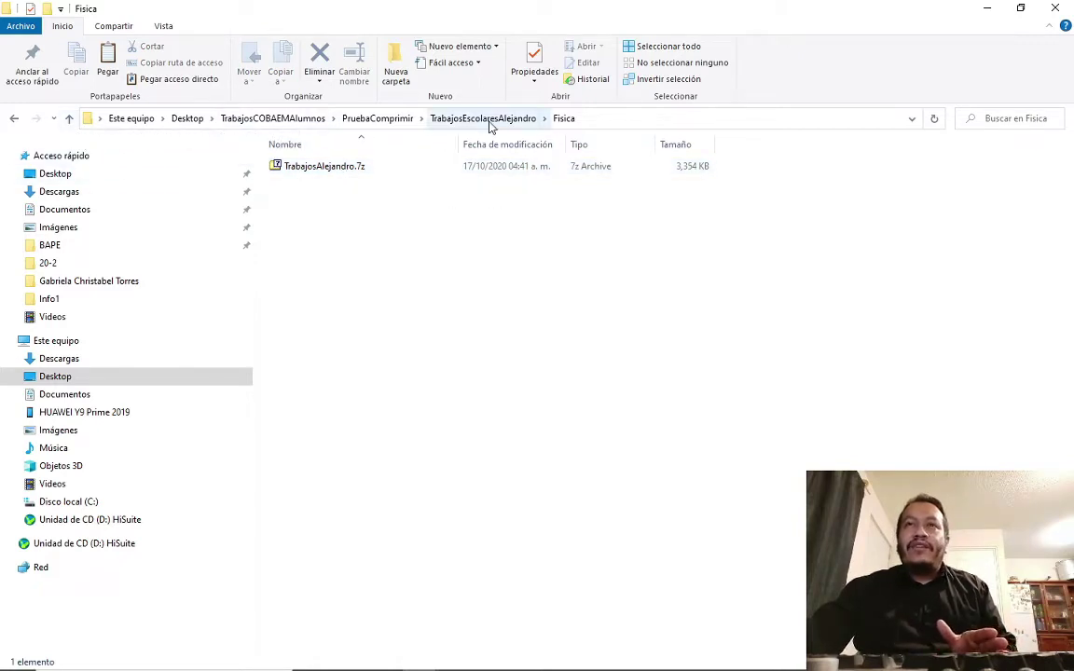
click(69, 119)
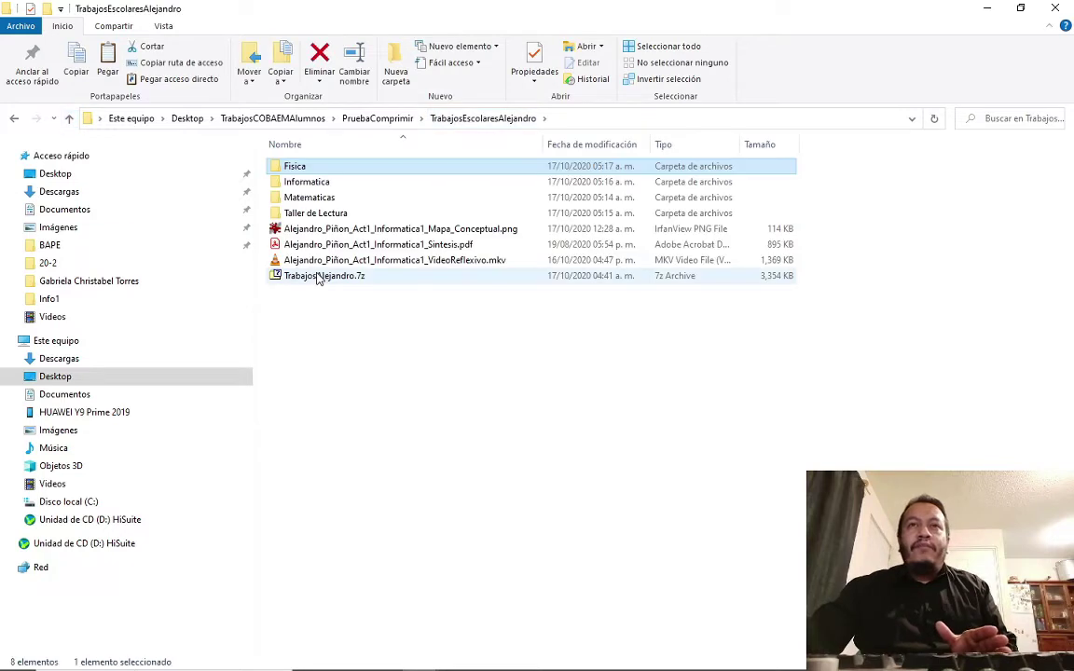
Compare the original 7z archive in the schoolwork folder with its copy in the Fisica subfolder
click(320, 281)
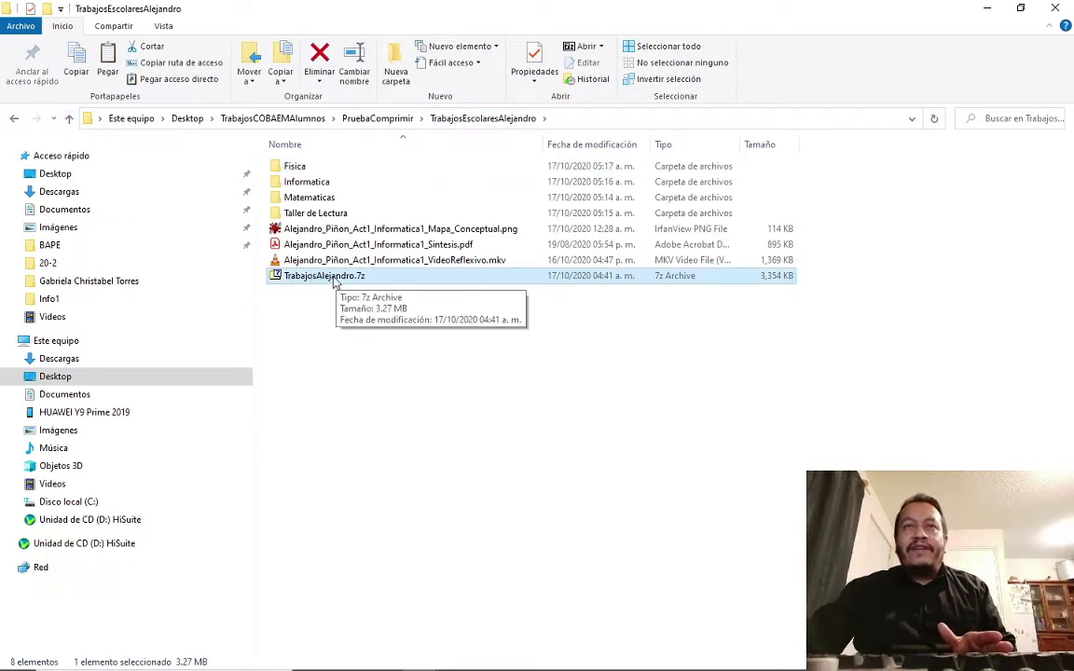
double_click(297, 167)
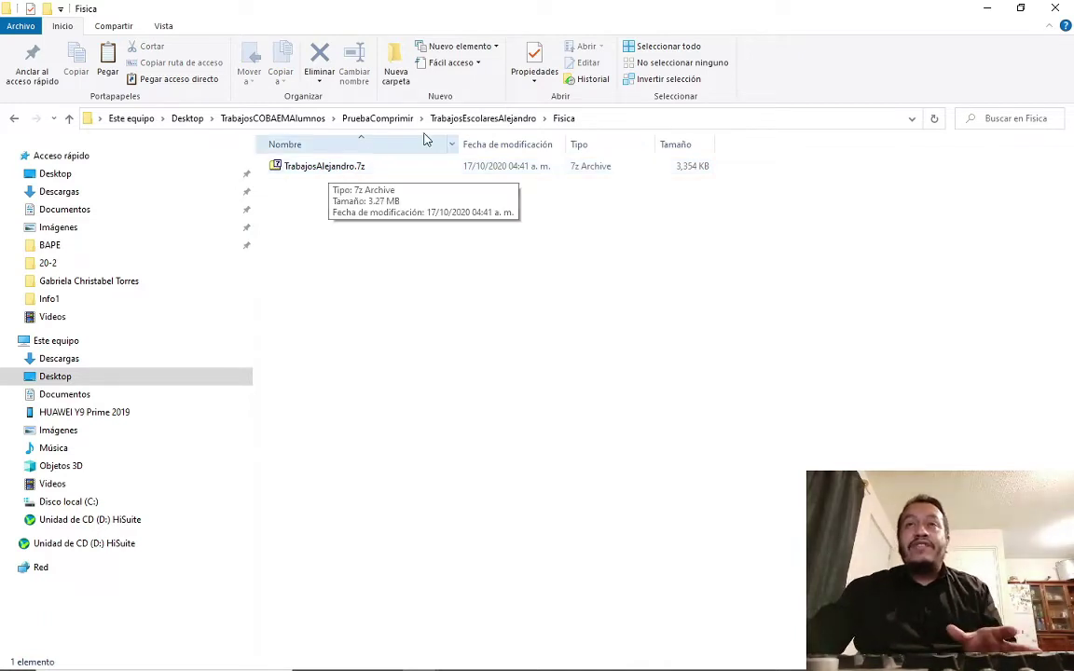
click(483, 119)
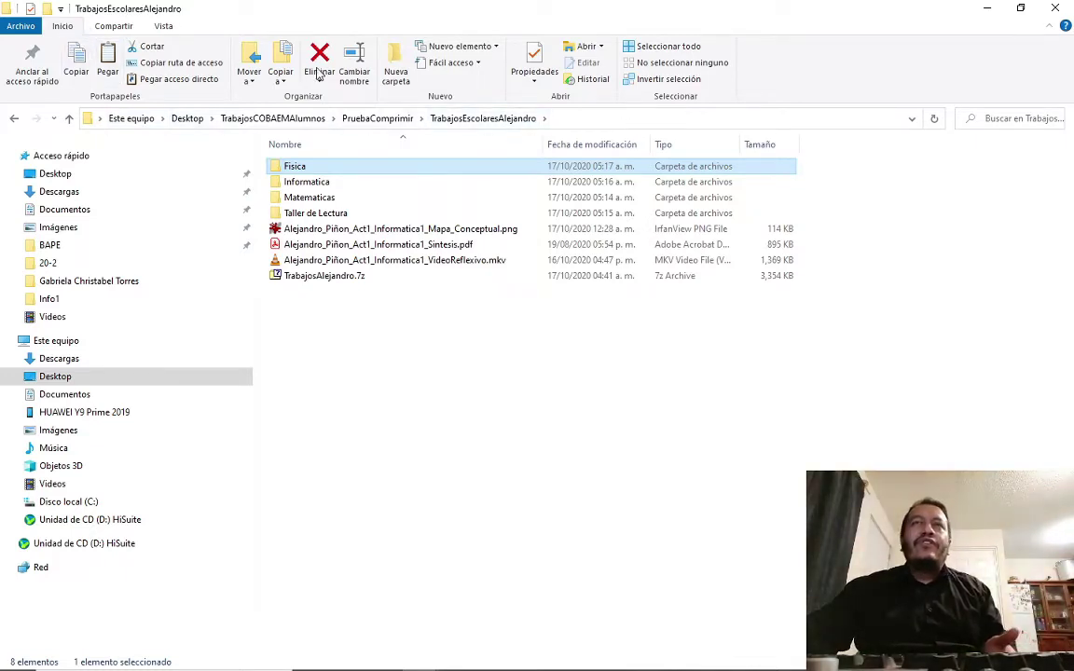
click(450, 390)
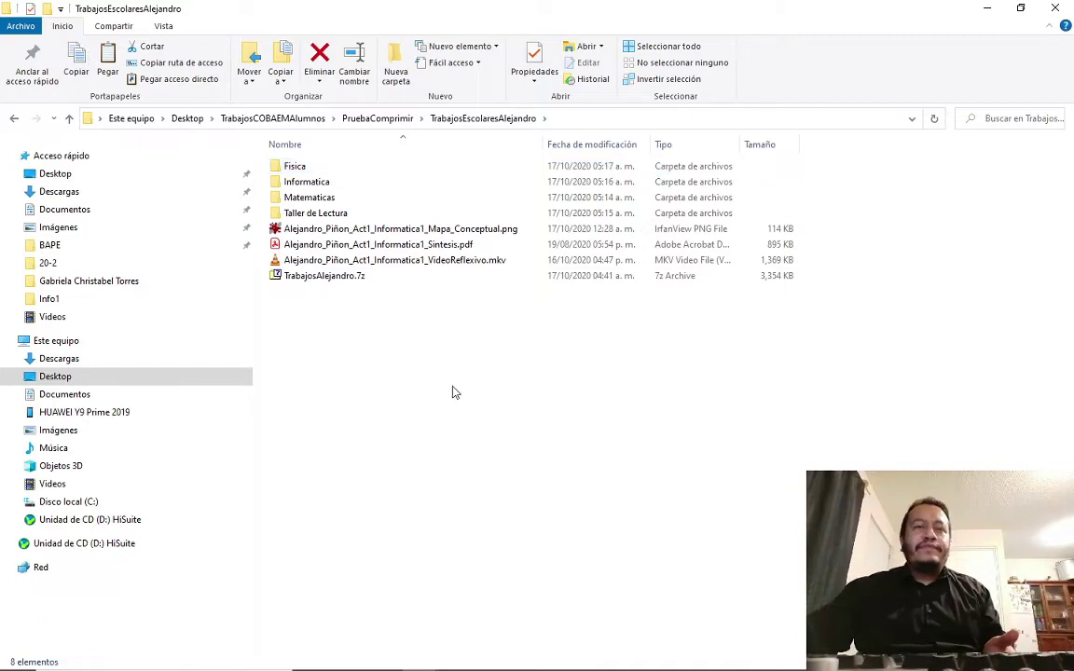
Check the sizes of the VideoReflexivo video and the Sintesis PDF by selecting each file, and clear the selection
click(350, 260)
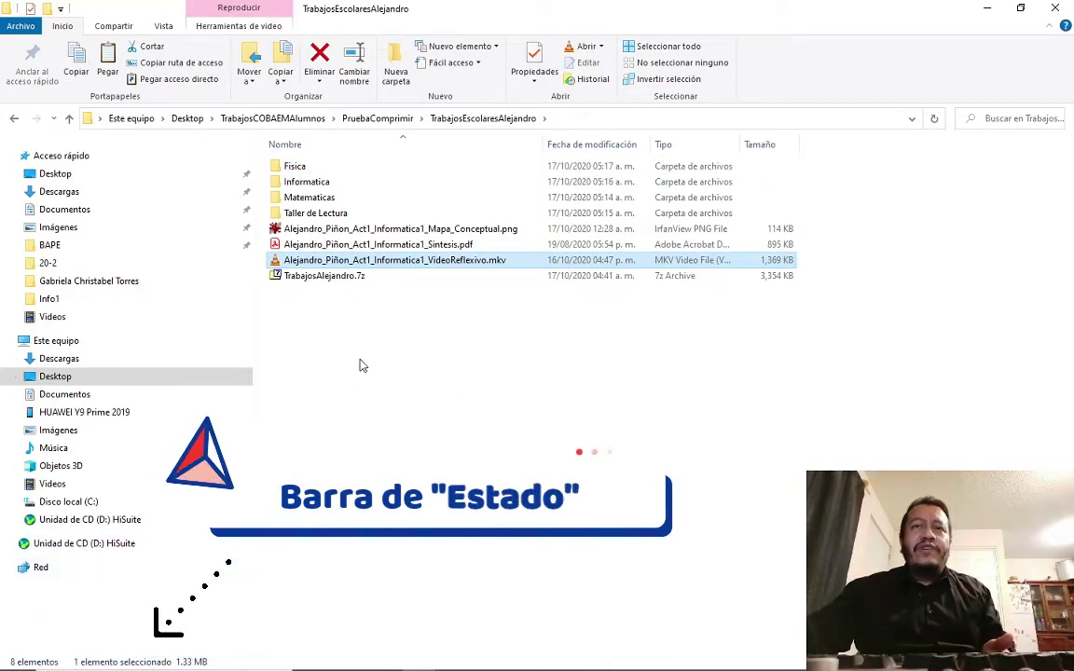
click(341, 244)
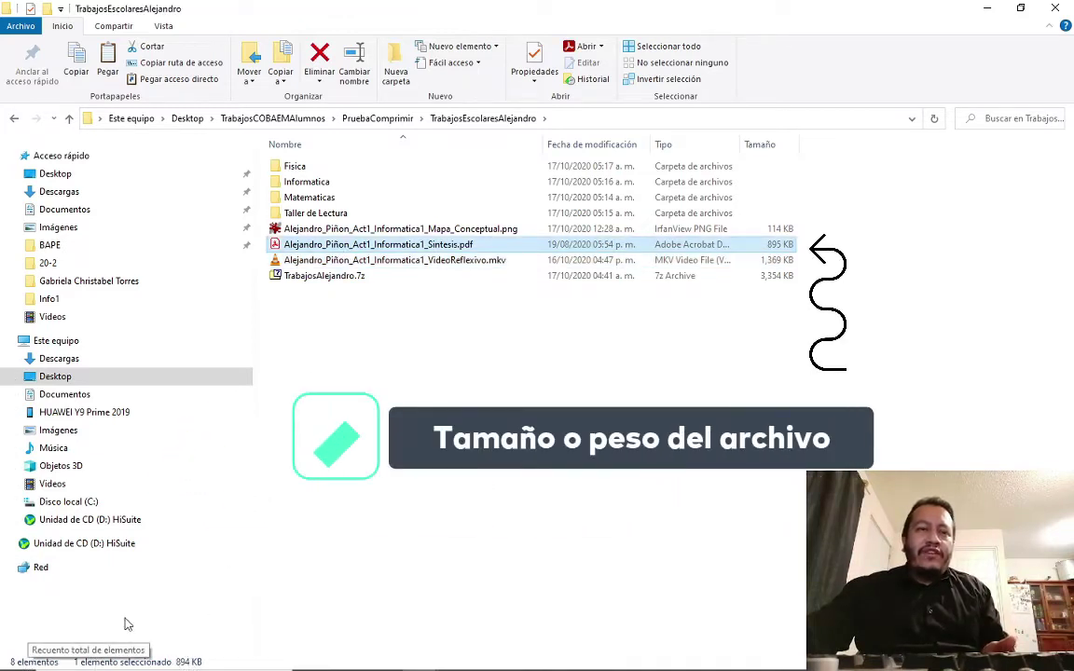
click(330, 263)
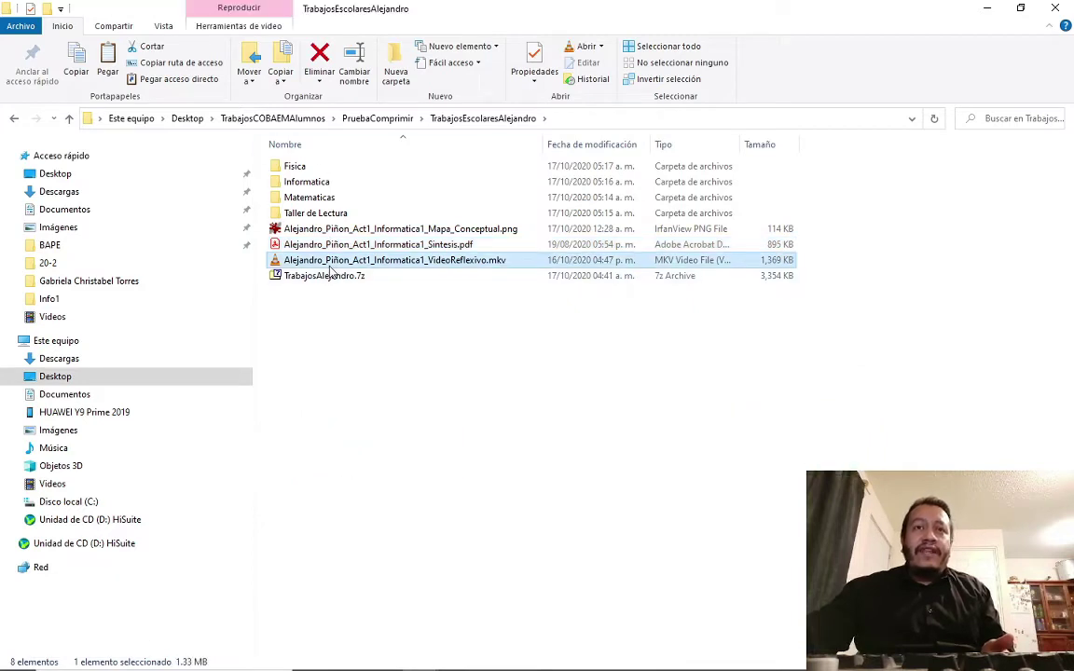
click(373, 459)
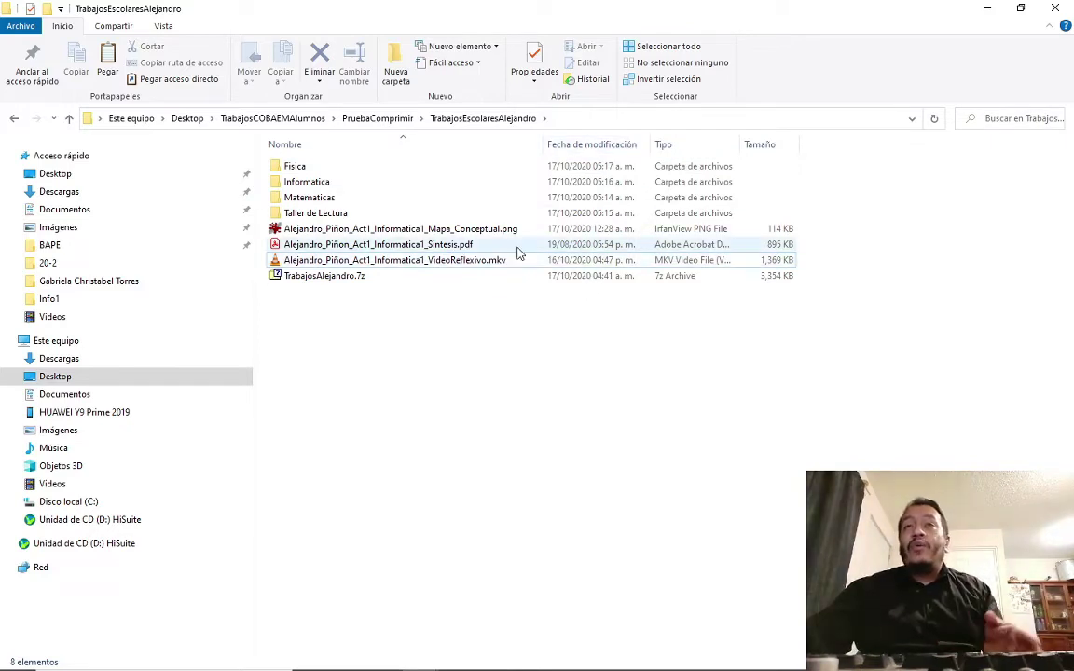
click(448, 246)
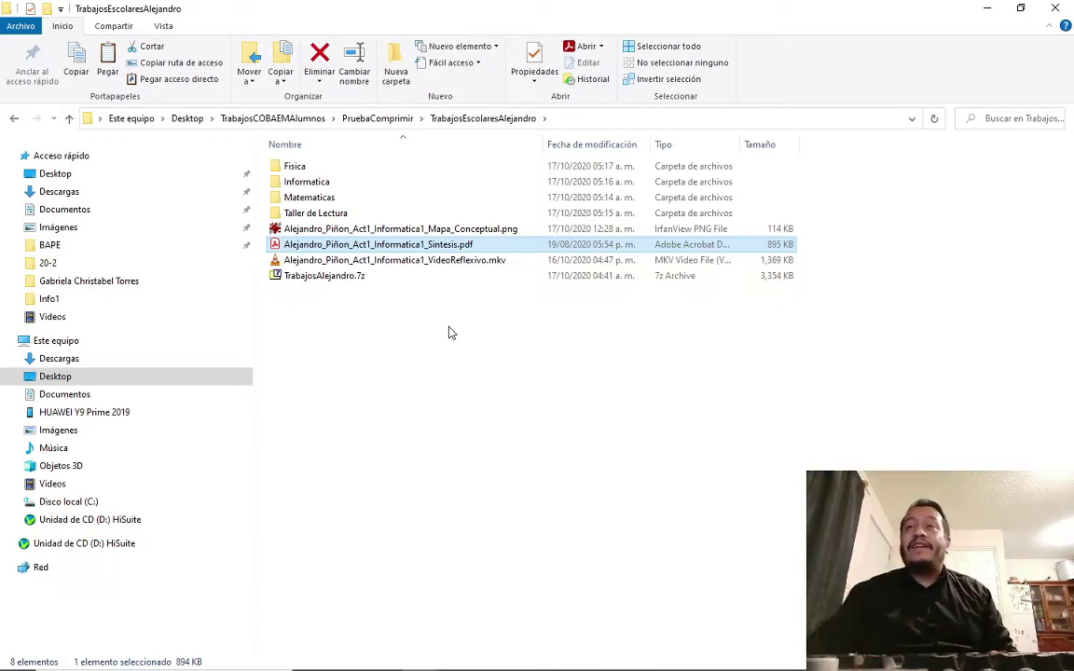
click(607, 541)
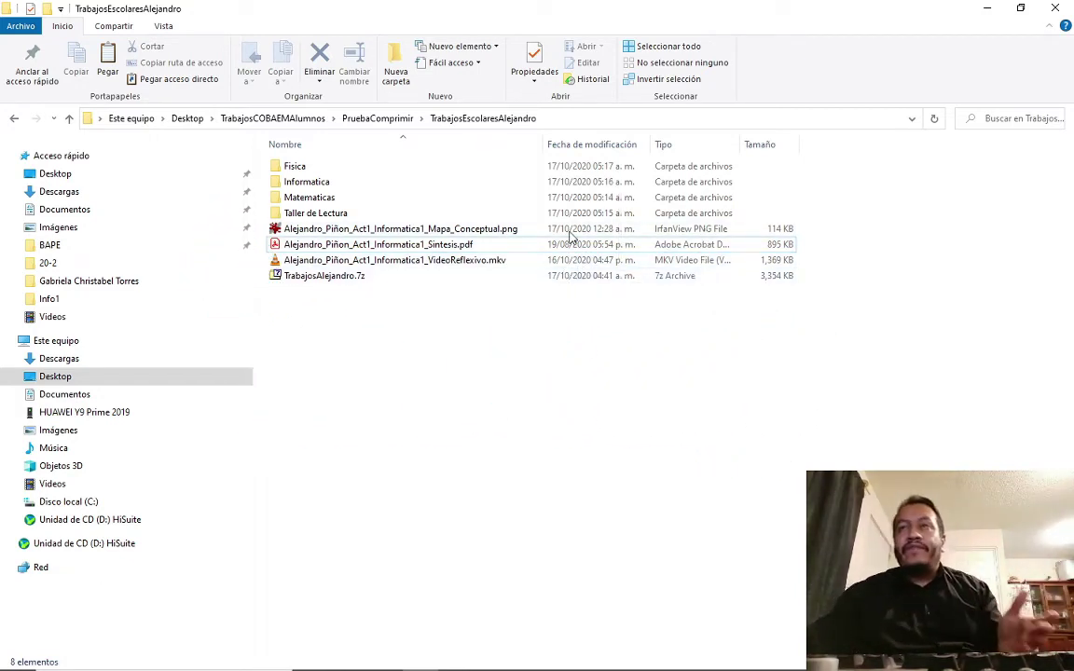
Widen the Tipo column and examine the types of the PNG, MKV, PDF and 7z files and the Informatica folder
drag(742, 139, 792, 137)
click(716, 229)
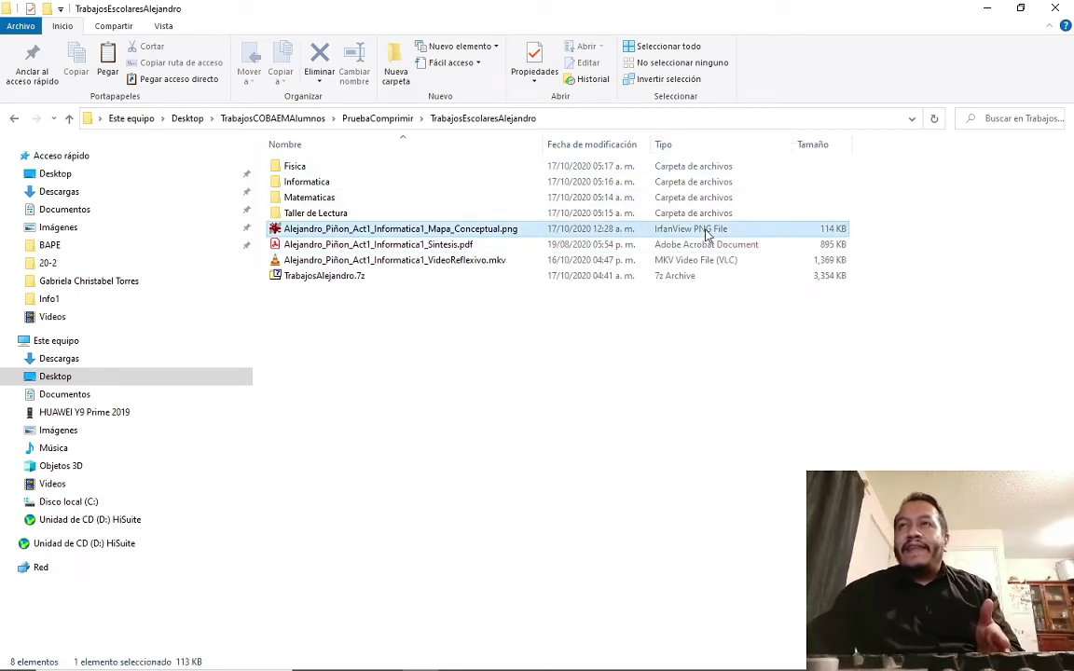
click(667, 263)
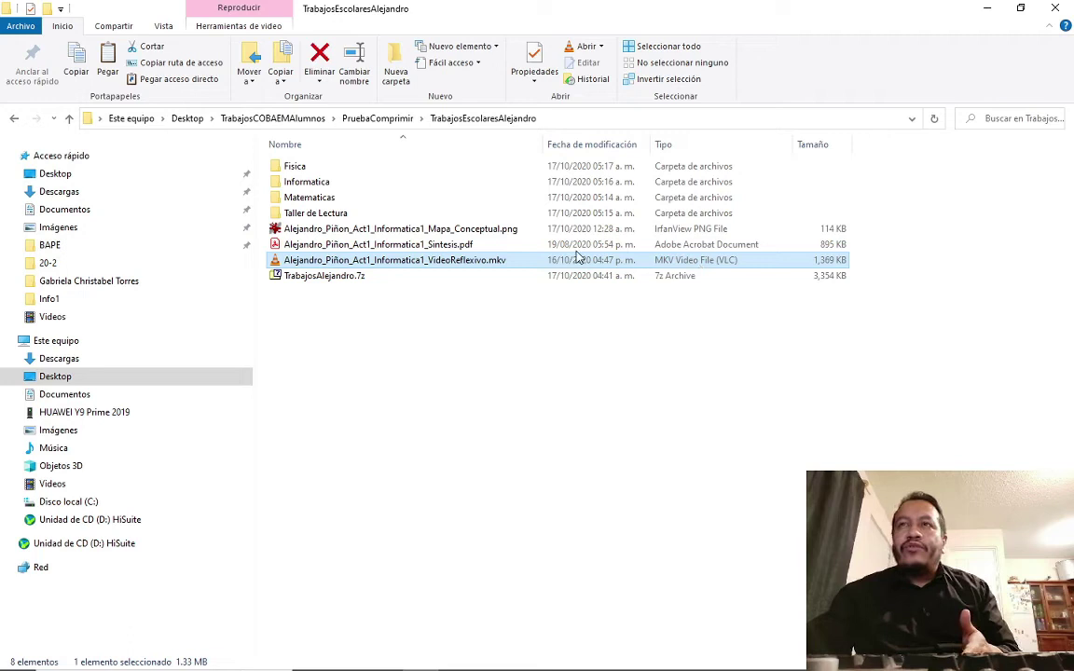
click(663, 245)
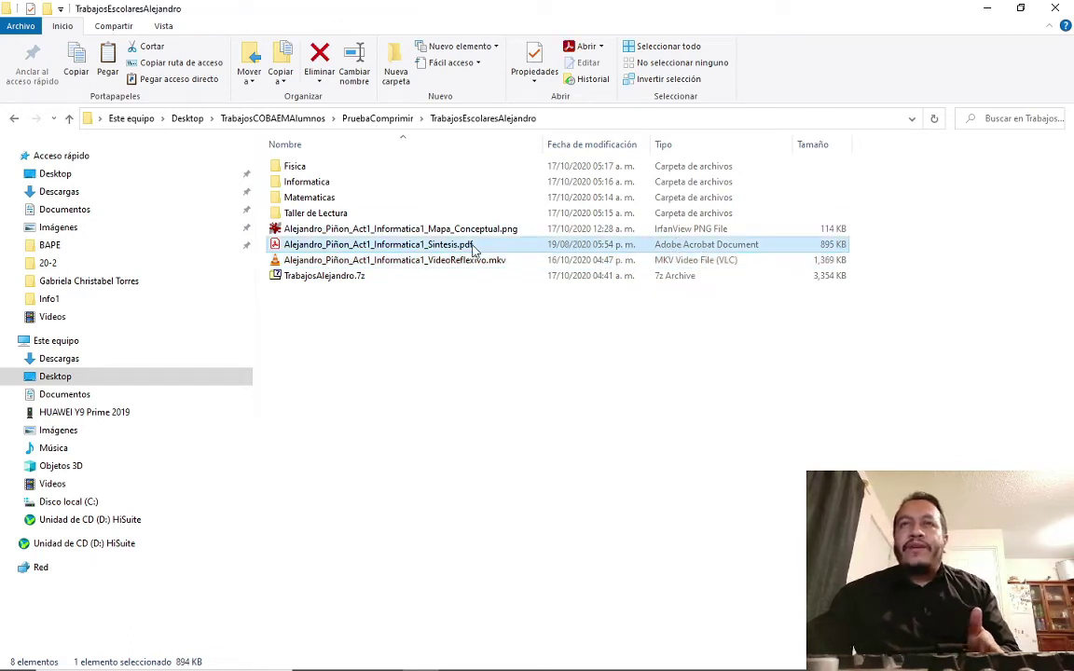
click(687, 231)
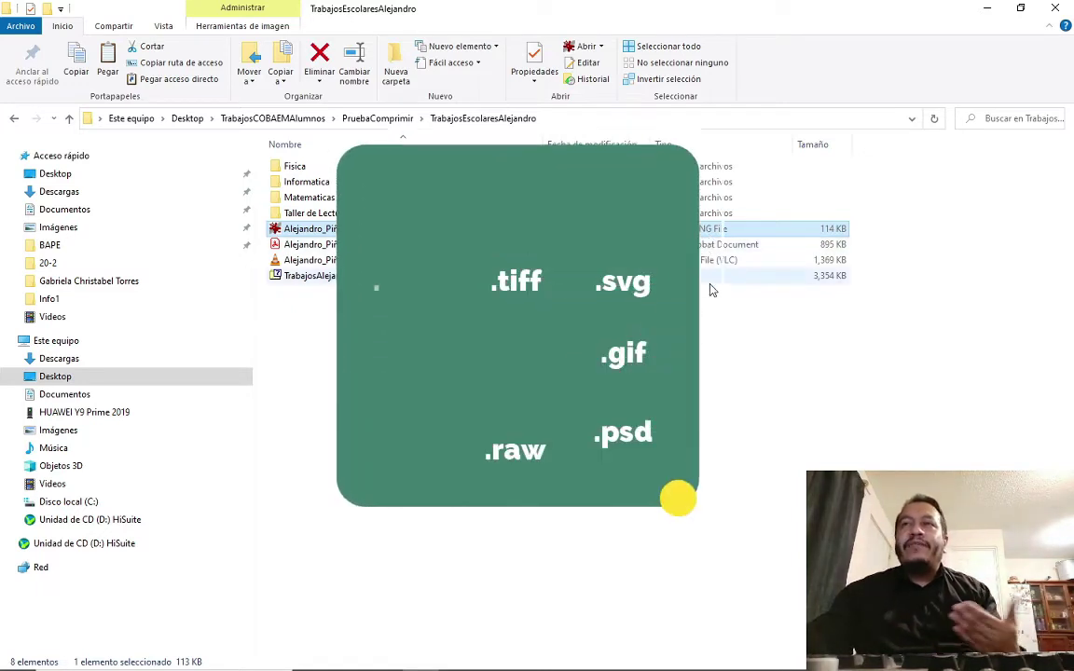
click(681, 276)
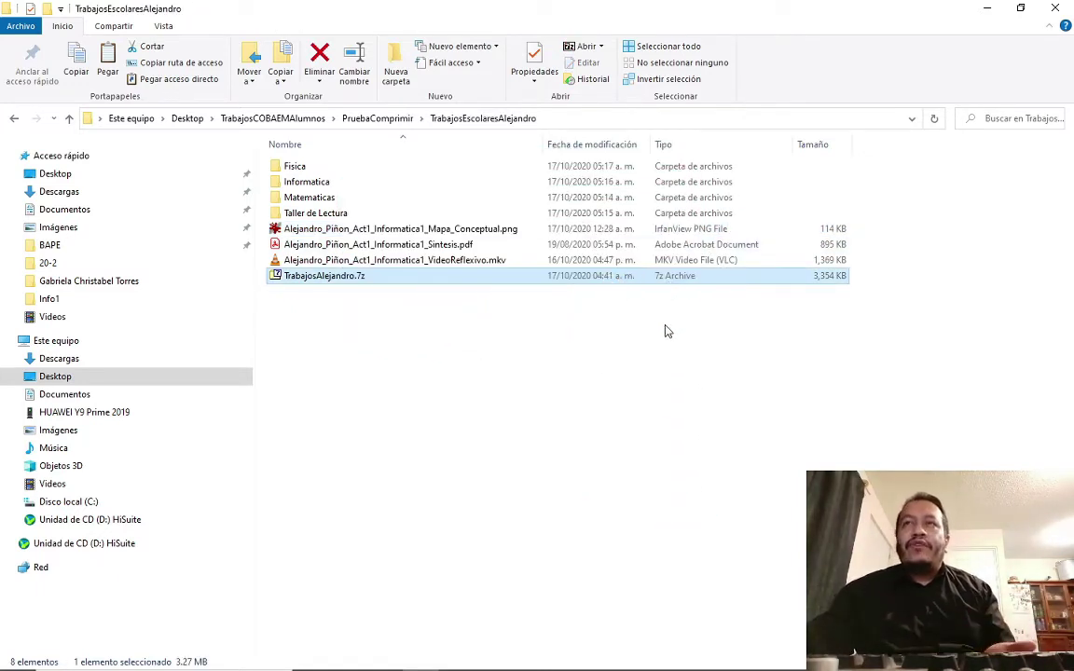
click(690, 182)
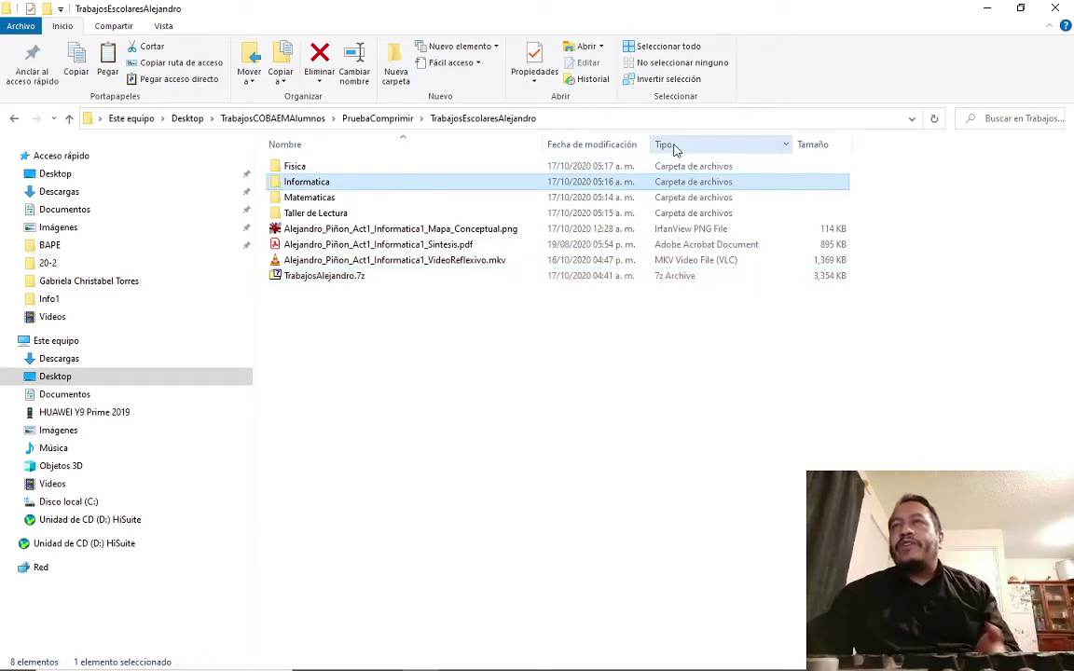
click(578, 340)
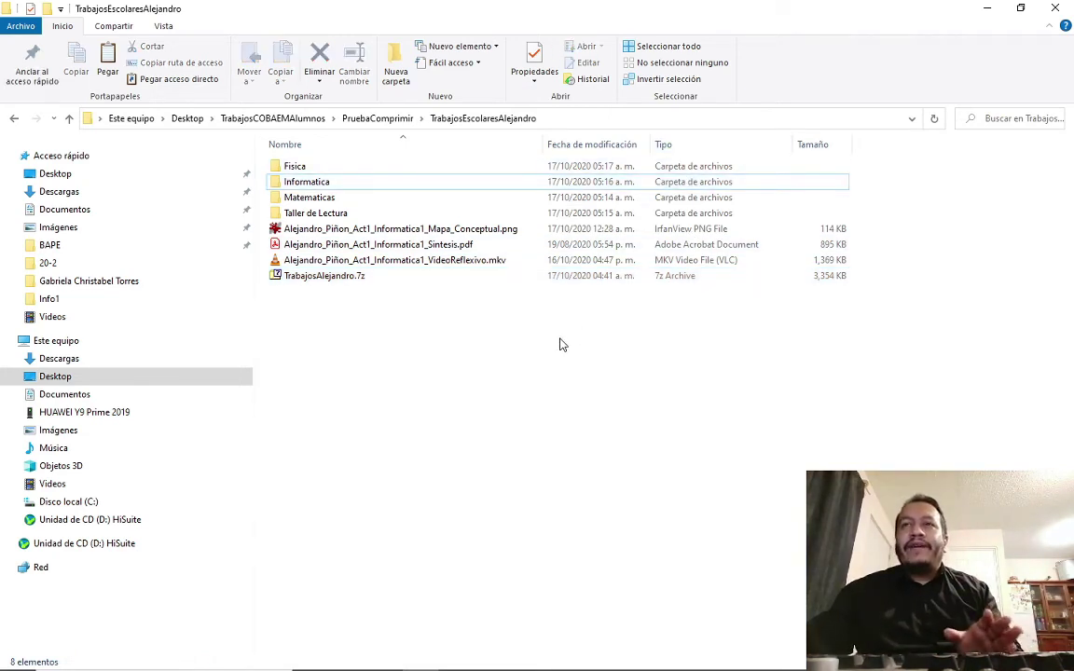
Check the view layouts available for the schoolwork folder and dismiss the list without choosing another one
right_click(576, 339)
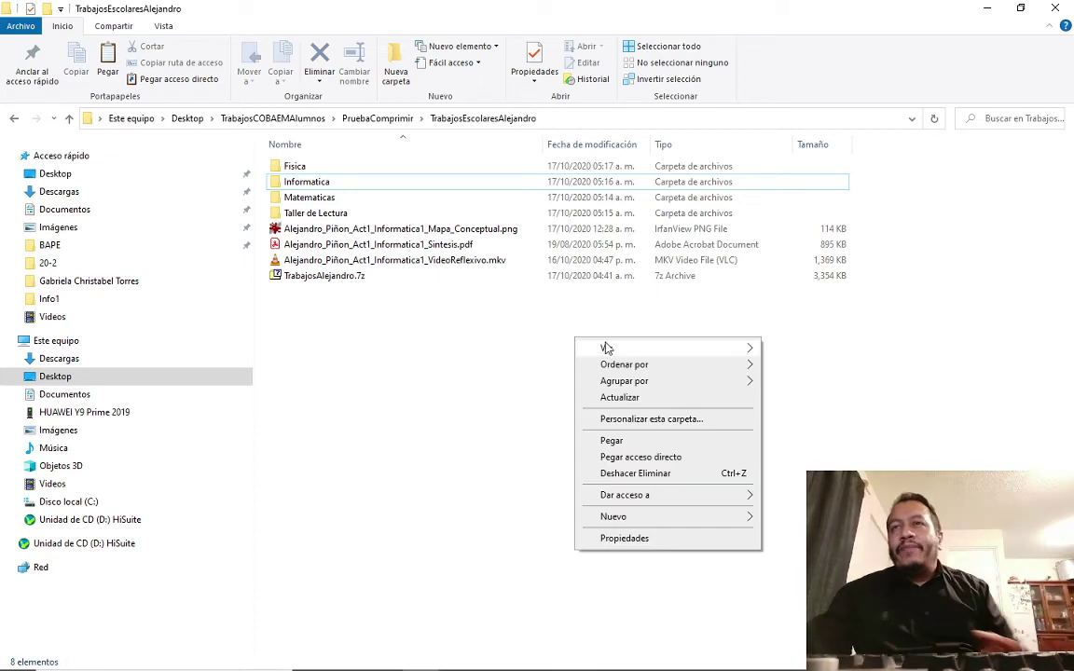
mouse_move(606, 348)
click(524, 345)
right_click(563, 376)
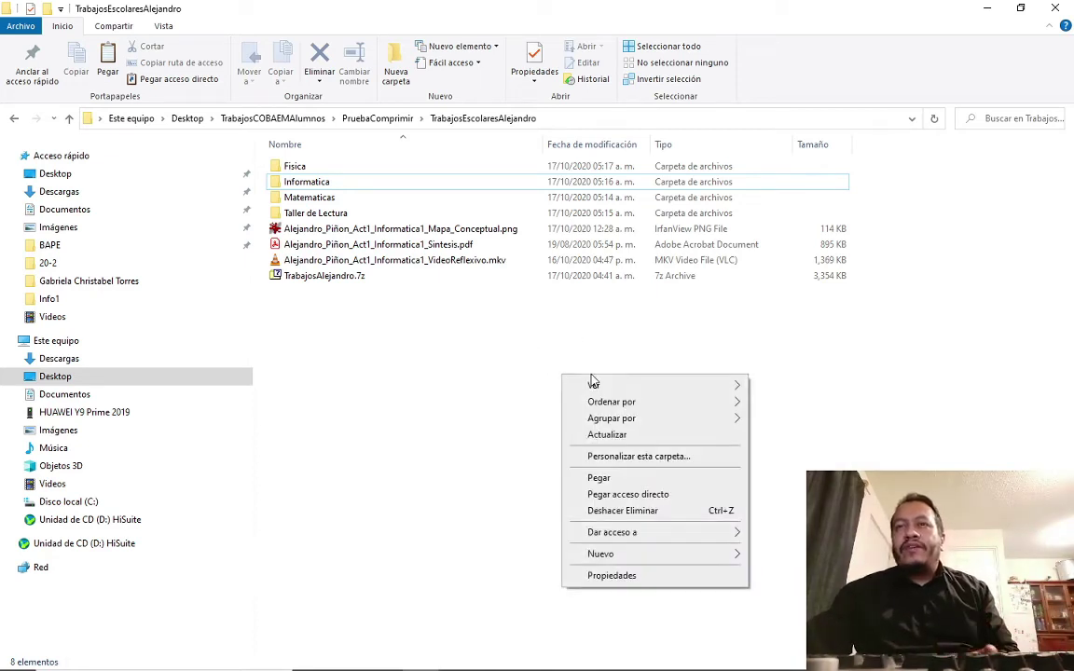
mouse_move(600, 384)
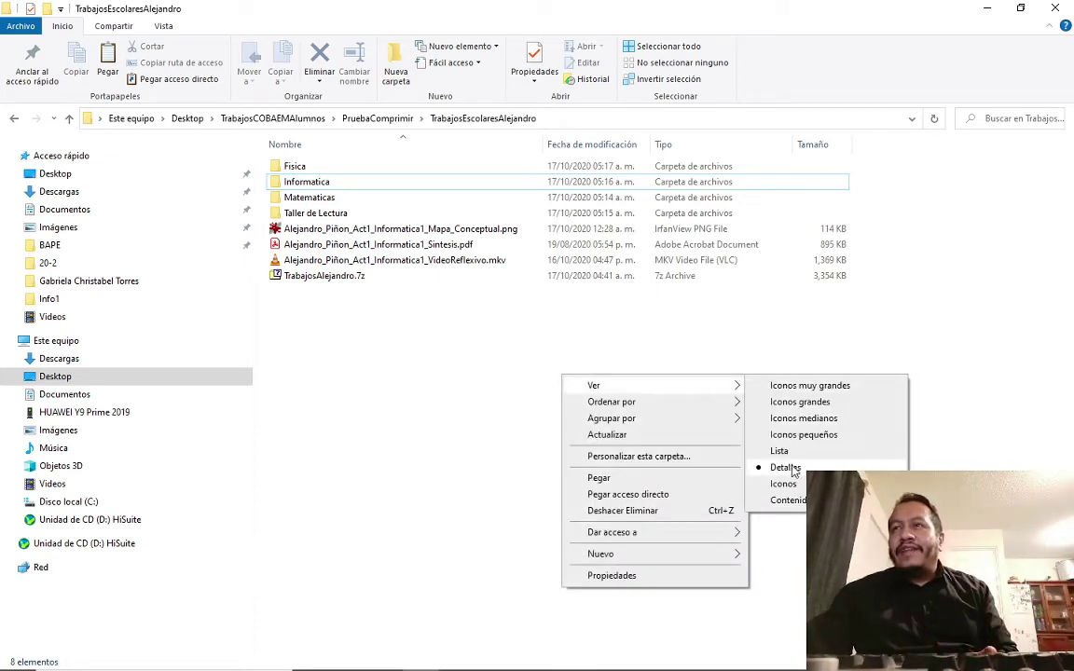
click(802, 284)
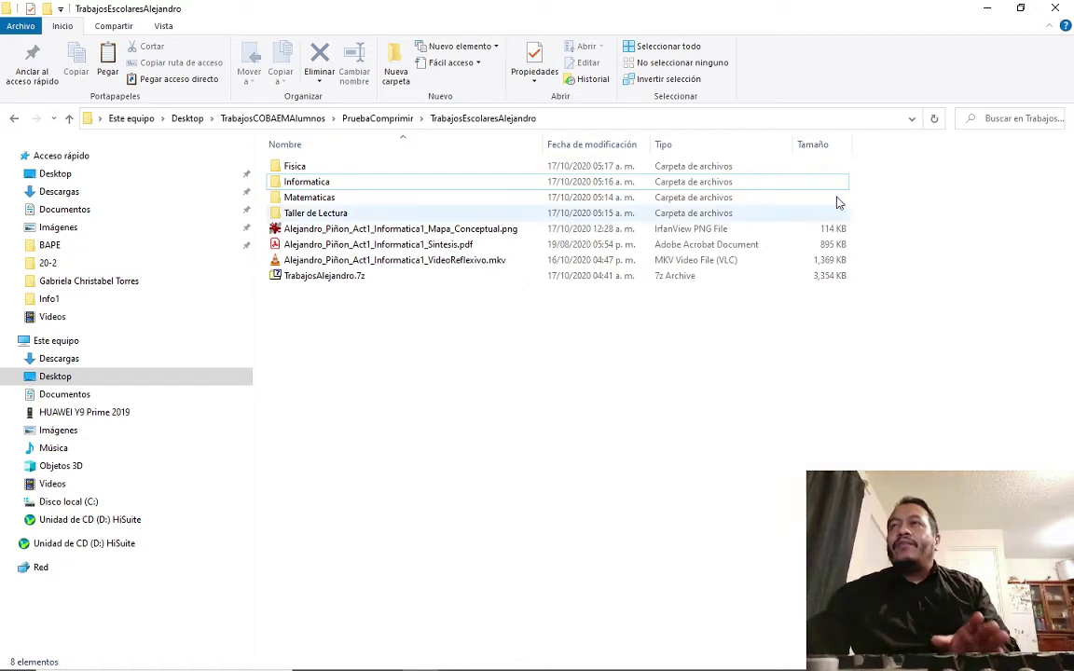
Check the sizes of the Sintesis PDF, the VideoReflexivo video and the 7z archive, and clear the selection
click(832, 276)
click(825, 261)
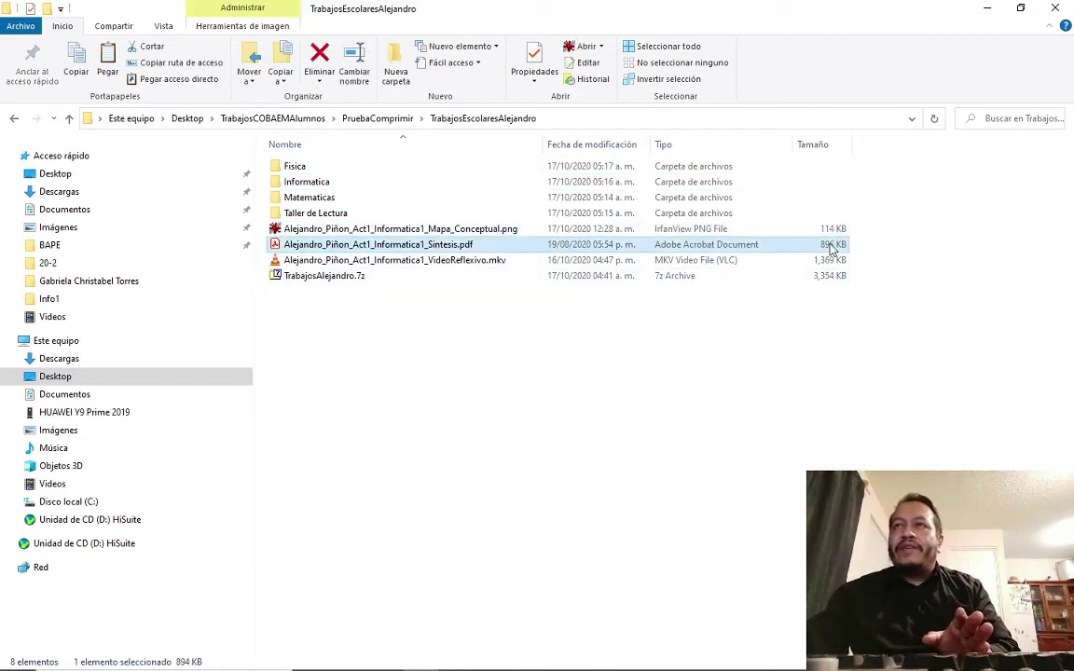
click(830, 260)
click(825, 276)
click(576, 437)
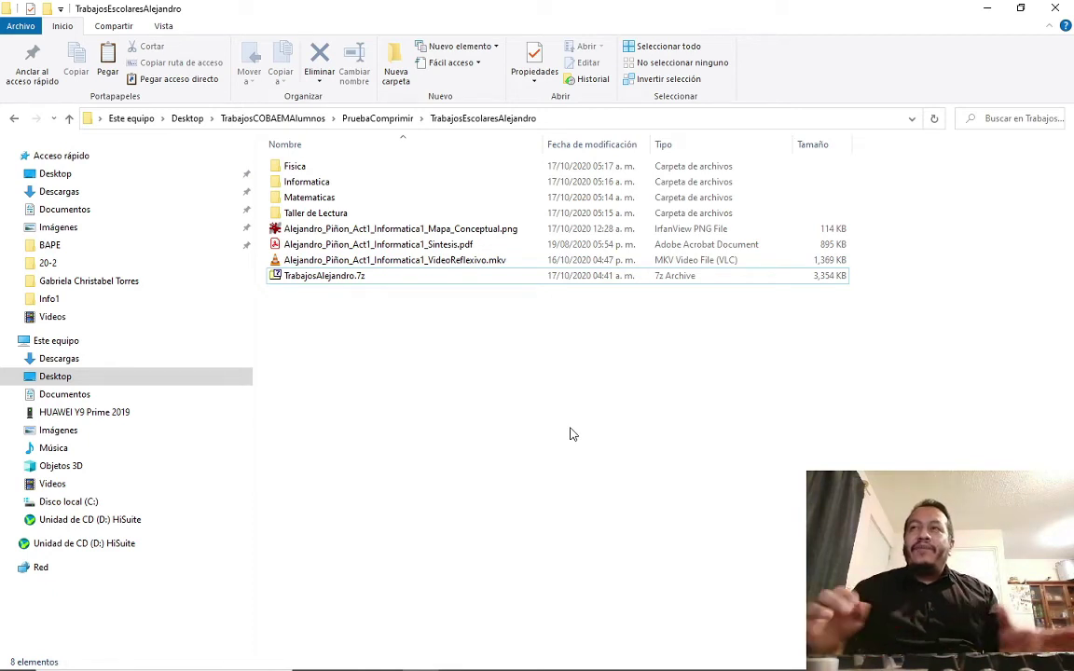
Open an empty Notepad document and place its window below the file list
key(super+r)
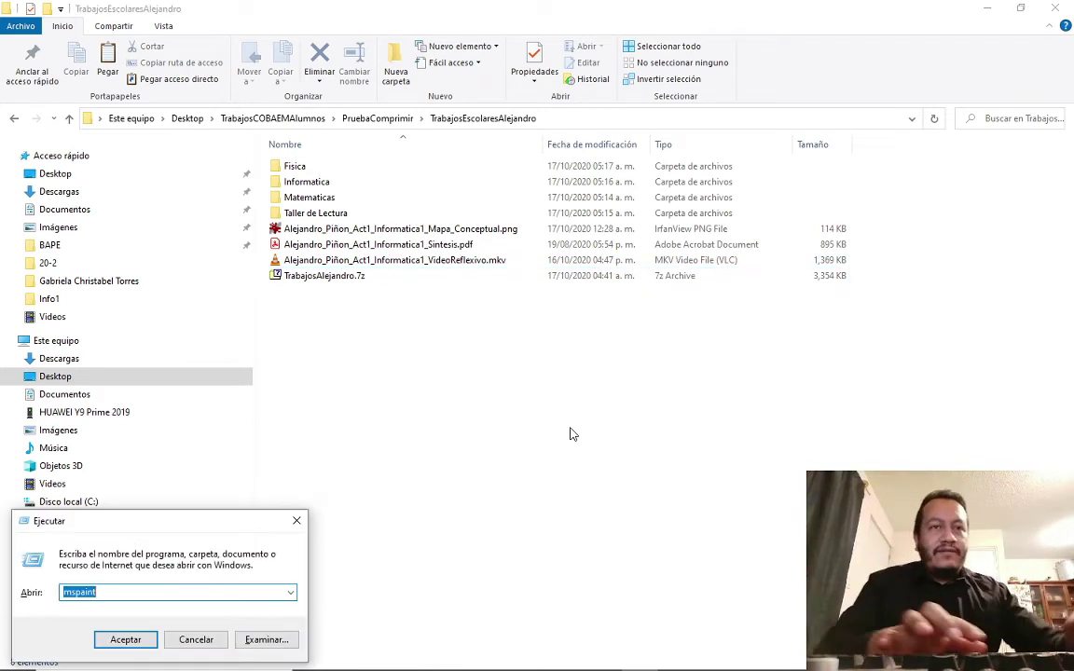
text(notepad)
key(Return)
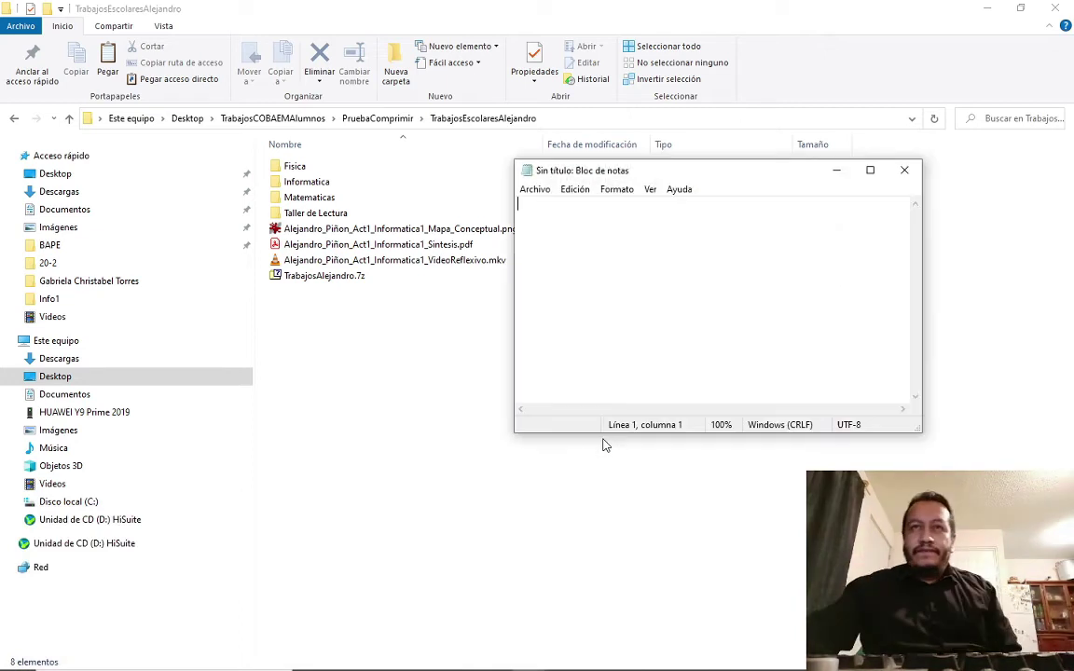
drag(740, 172, 707, 336)
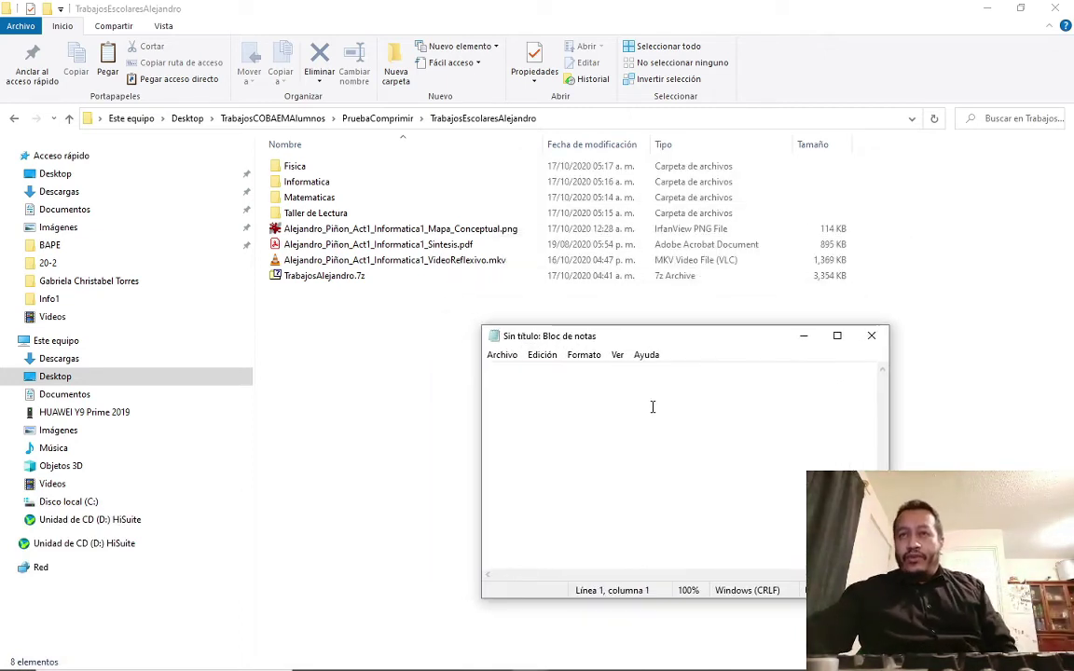
Write the sample file name NombreDeArchivo.docx in the empty Notepad document
text(Nombre)
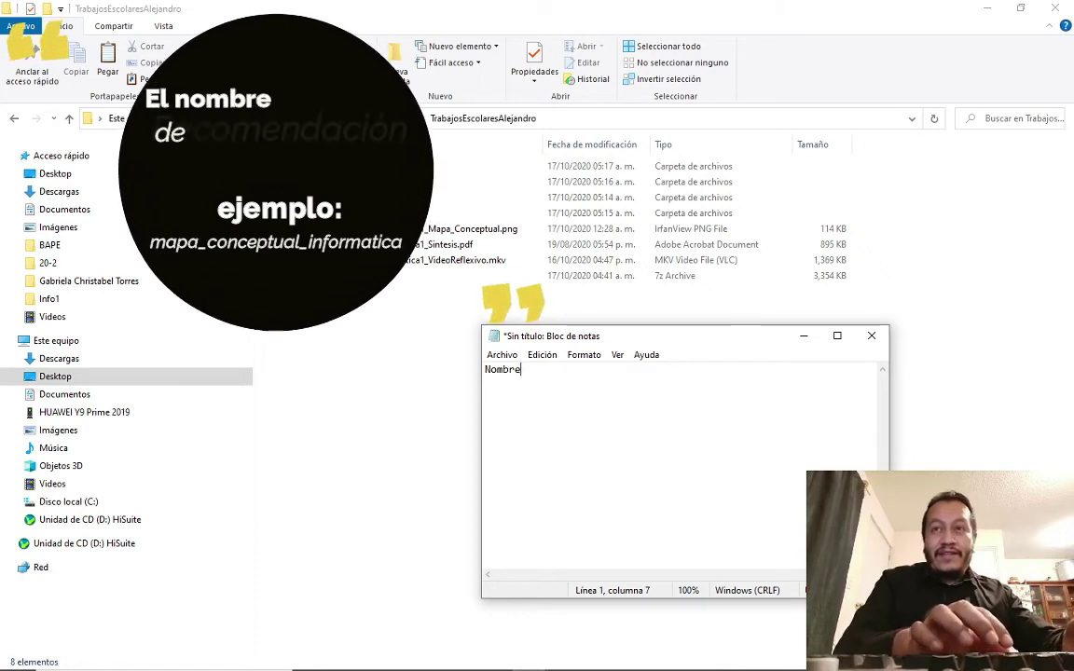
text(DeArchivo)
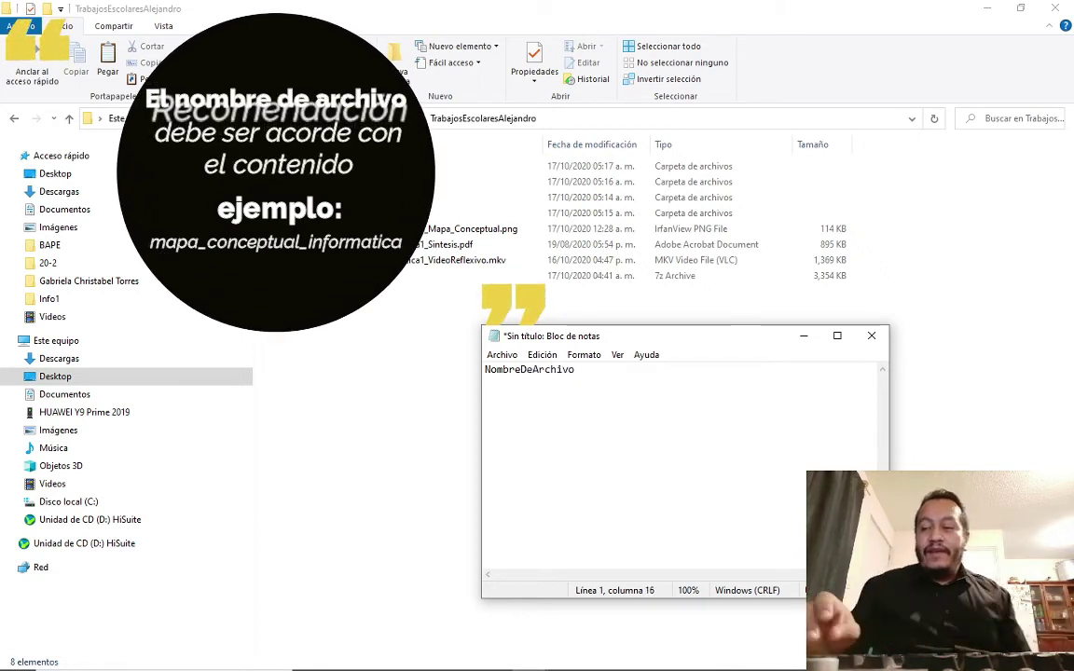
text(.)
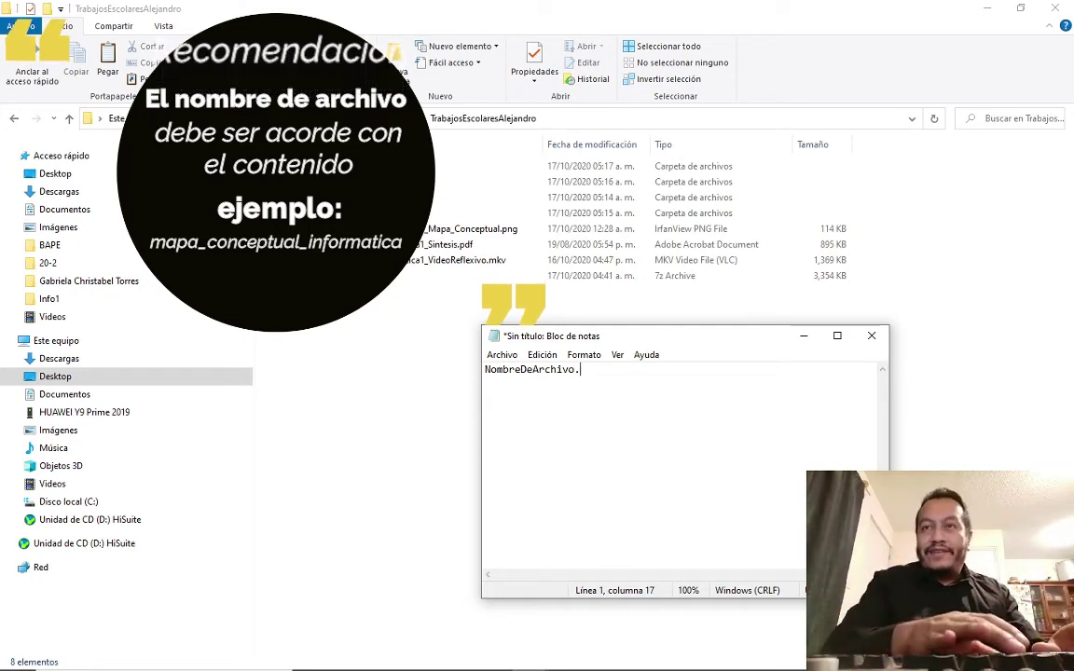
text(dox)
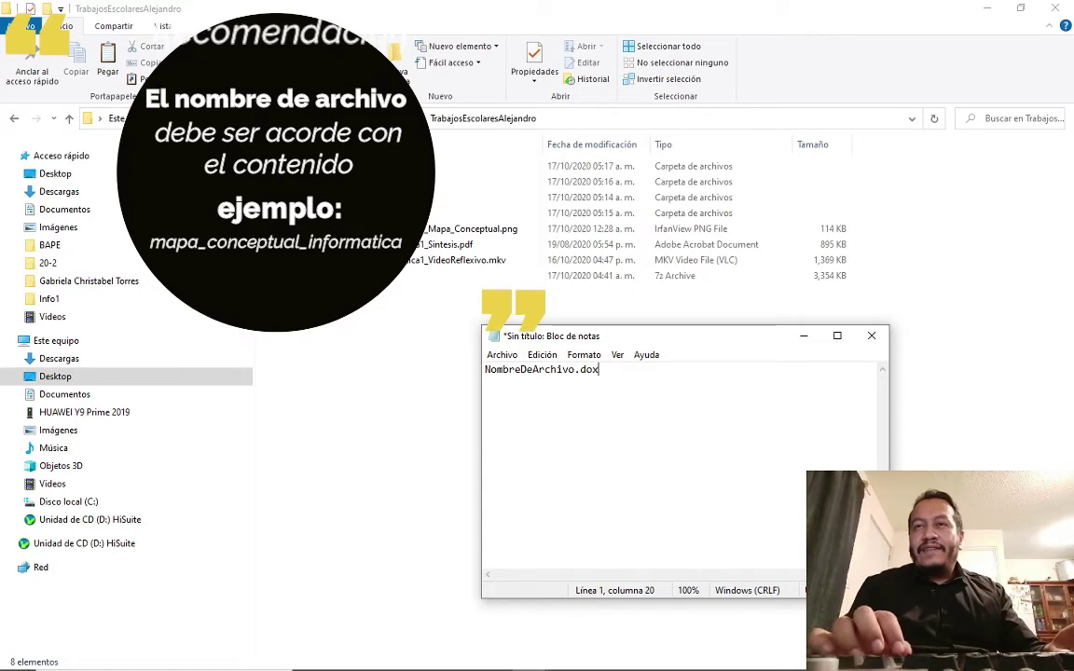
key(BackSpace)
text(cx)
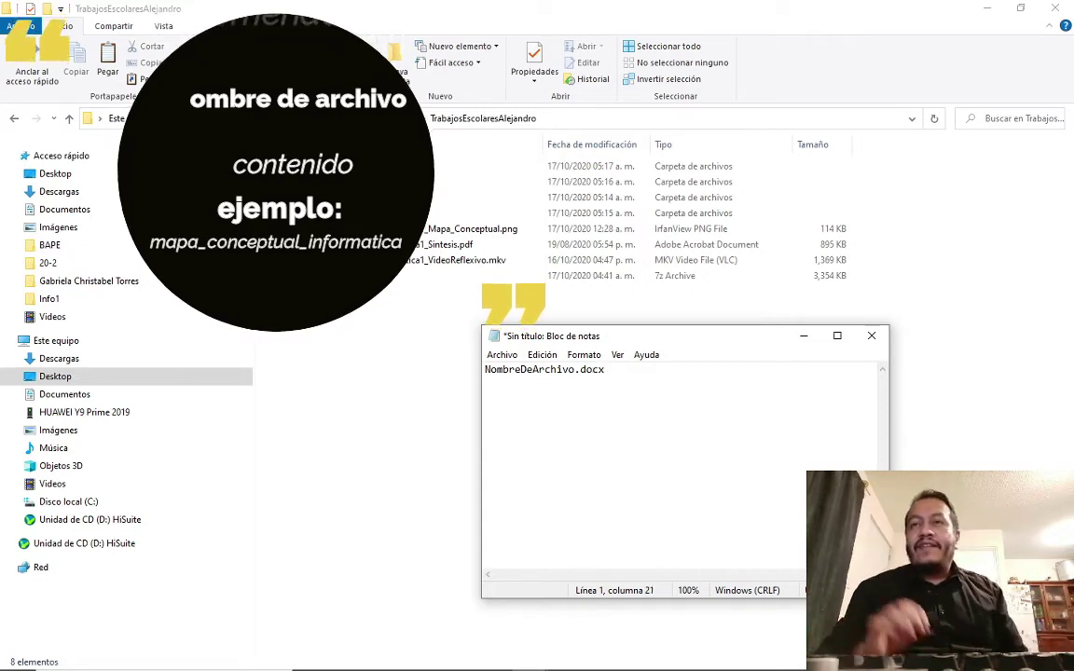
Highlight the docx extension of the sample file name to point it out, and clear the selection
key(Left)
key(Left)
key(Left)
key(Left)
key(Left)
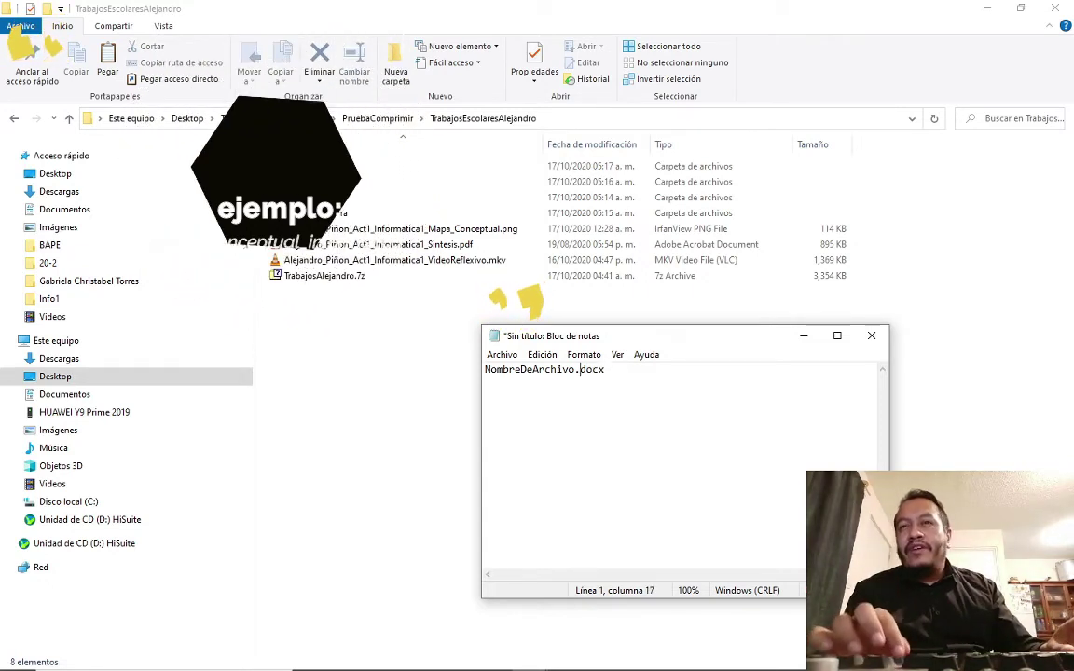
key(Right)
key(shift+Right)
key(shift+Right)
key(shift+Right)
key(shift+Right)
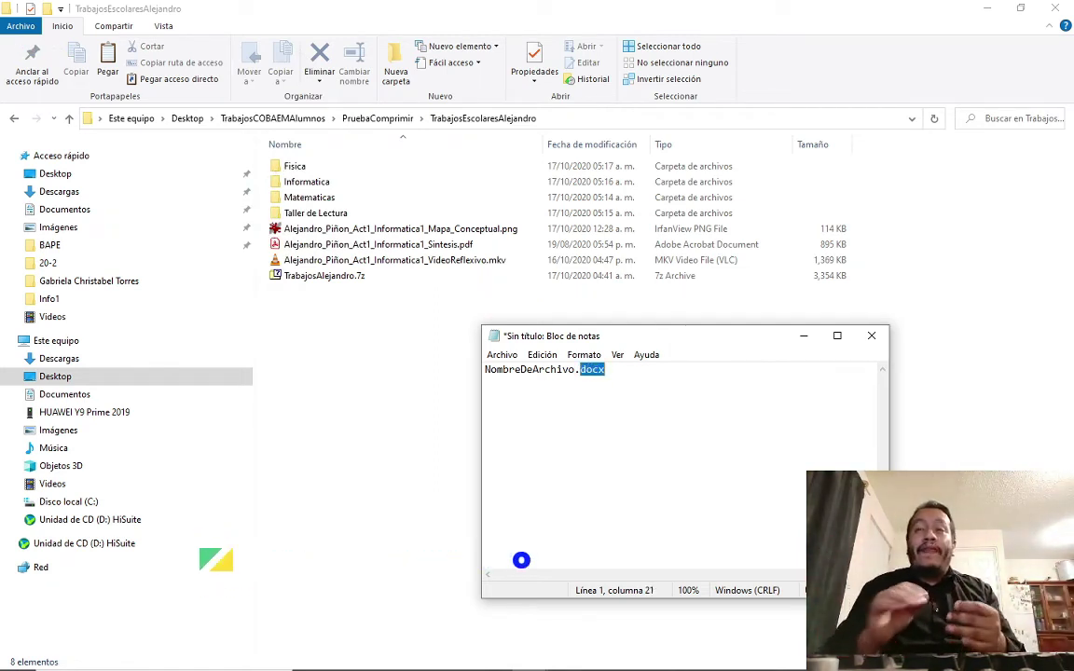
key(Right)
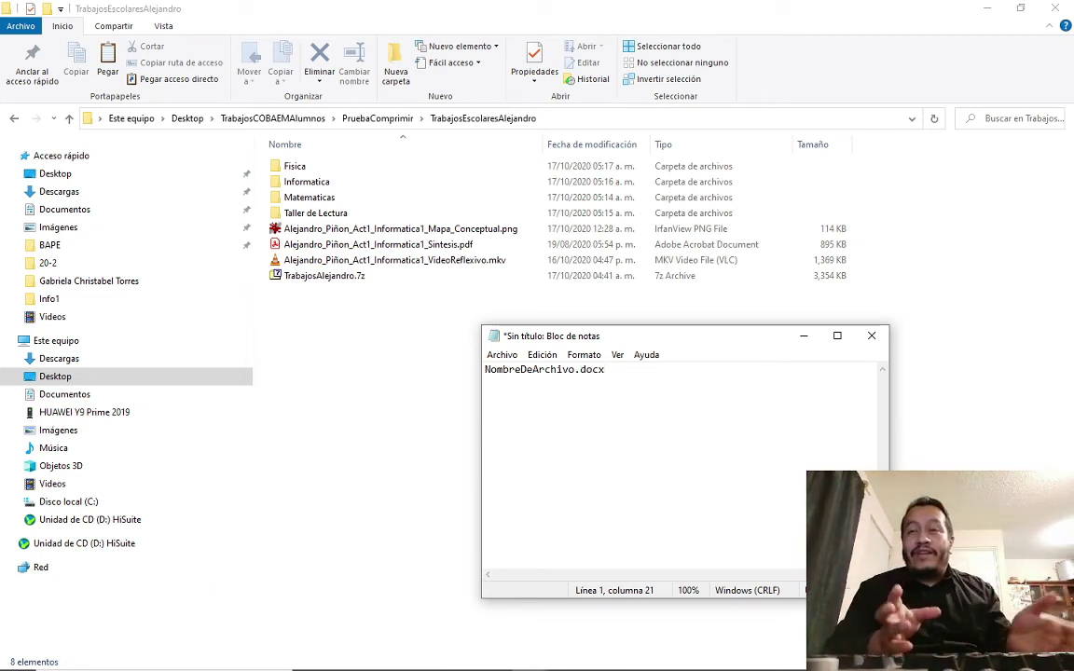
Duplicate the NombreDeArchivo.docx line until the document holds seven identical lines
key(shift+Home)
key(ctrl+x)
key(Return)
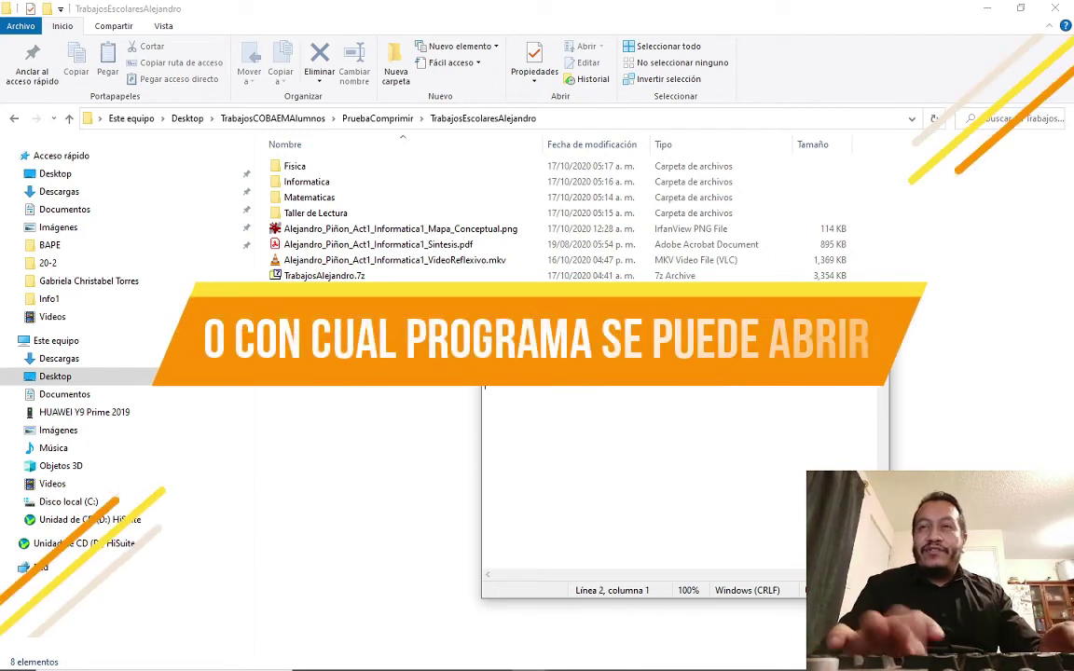
key(ctrl+v)
key(Return)
key(ctrl+v)
key(Return)
key(ctrl+v)
key(Return)
key(ctrl+v)
key(Return)
key(ctrl+v)
key(Return)
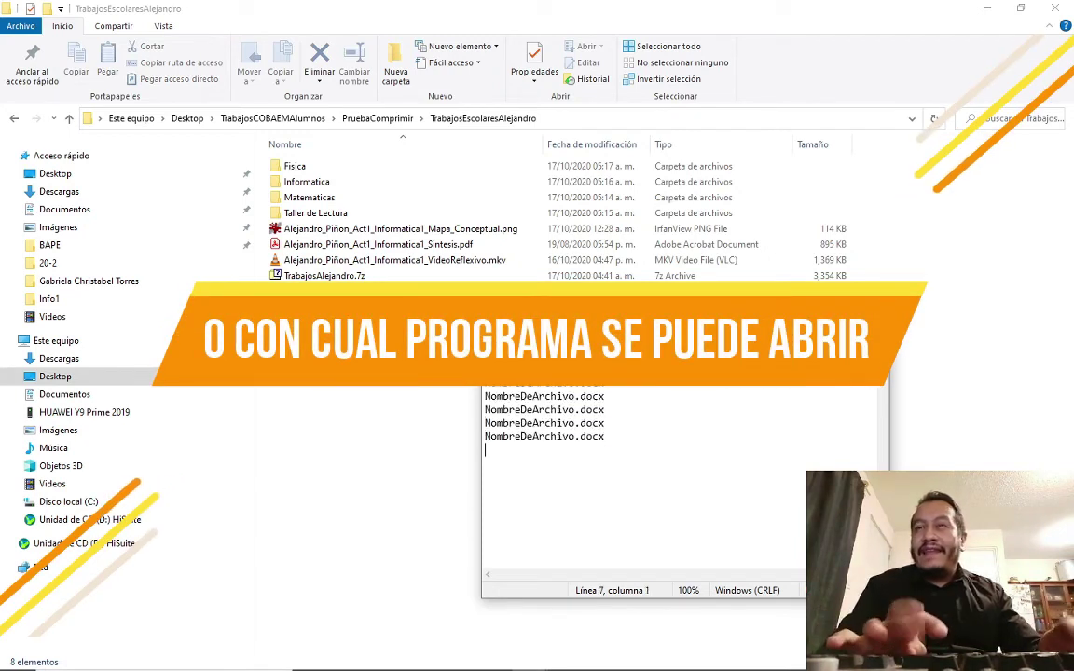
key(ctrl+v)
Change the extension on the second line to mp4 and label that line "video"
key(Up)
key(Up)
key(Up)
key(Up)
key(Up)
key(shift+Left)
key(shift+Left)
key(shift+Left)
key(shift+Left)
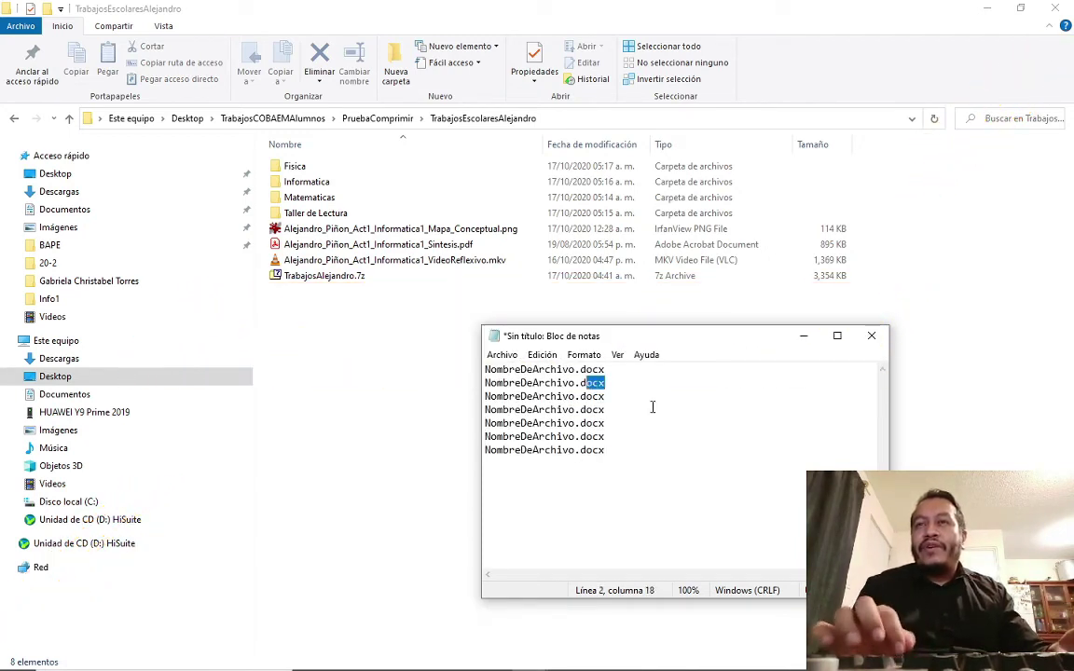
text(mp4)
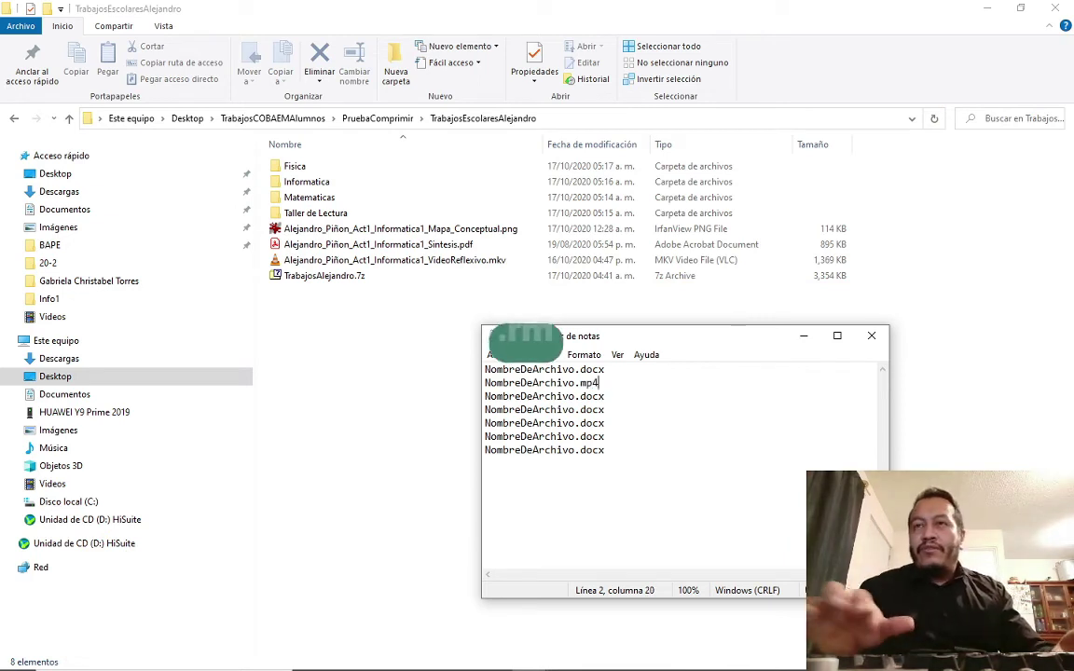
key(Left)
key(Left)
key(Left)
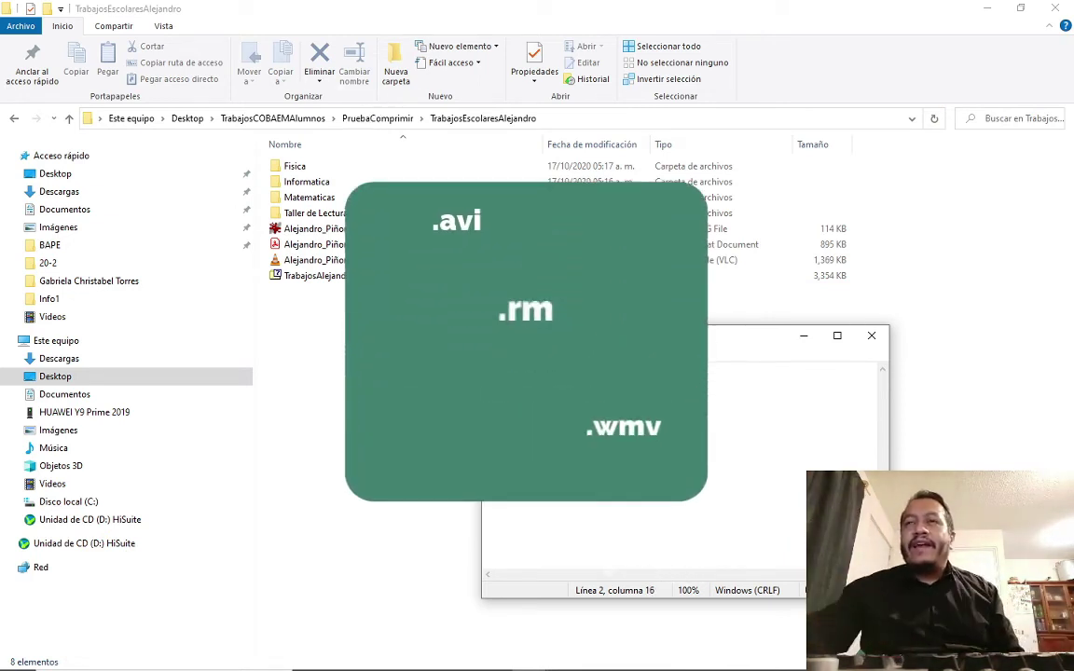
key(Right)
key(Right)
key(Right)
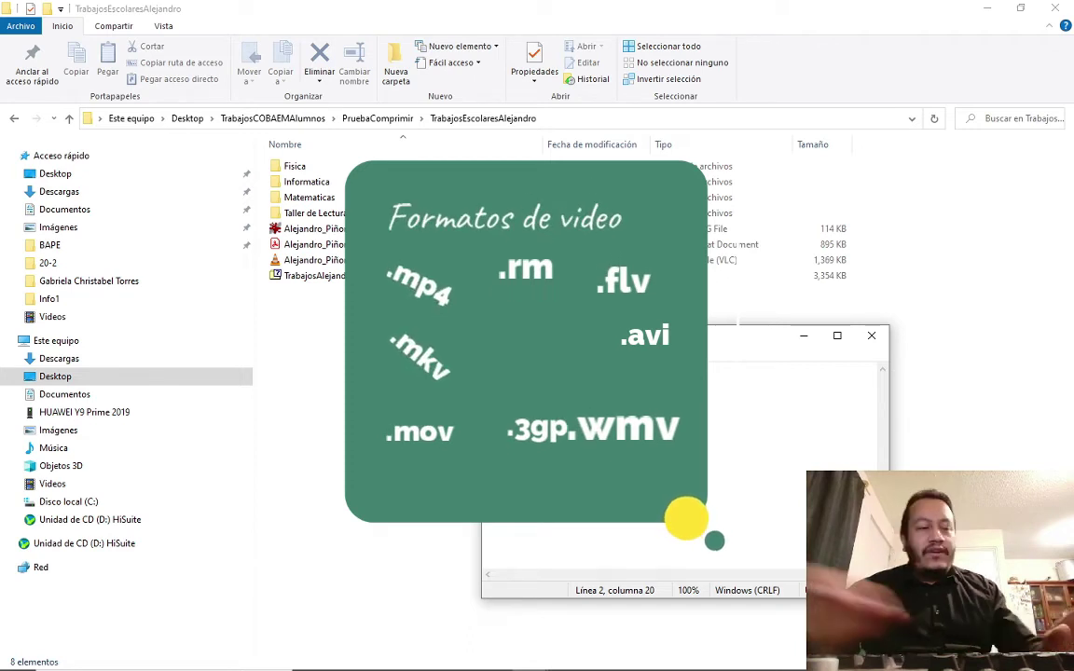
text(, .avi)
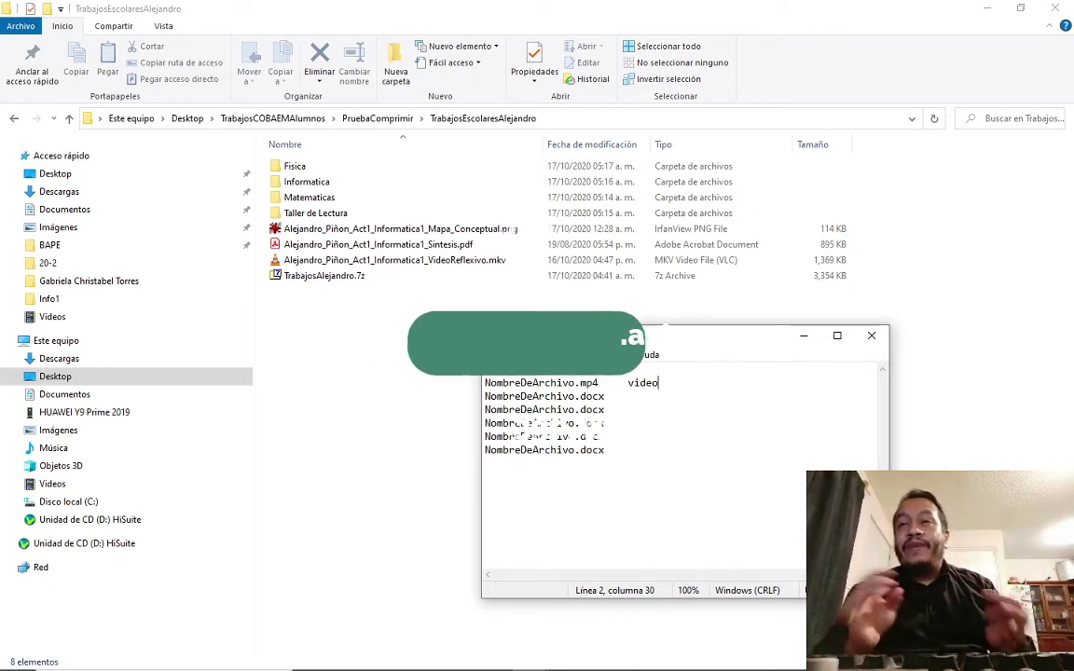
Label the docx file name on the first line "Word", aligned with the video label
key(Up)
key(Left)
key(Left)
key(Left)
key(Left)
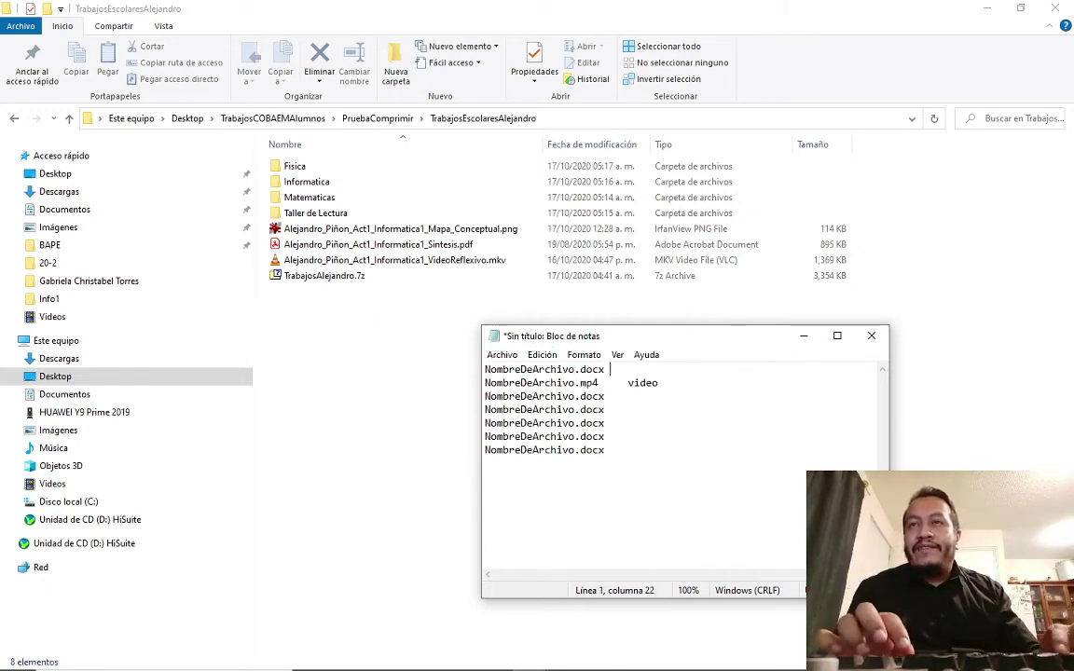
text(Word)
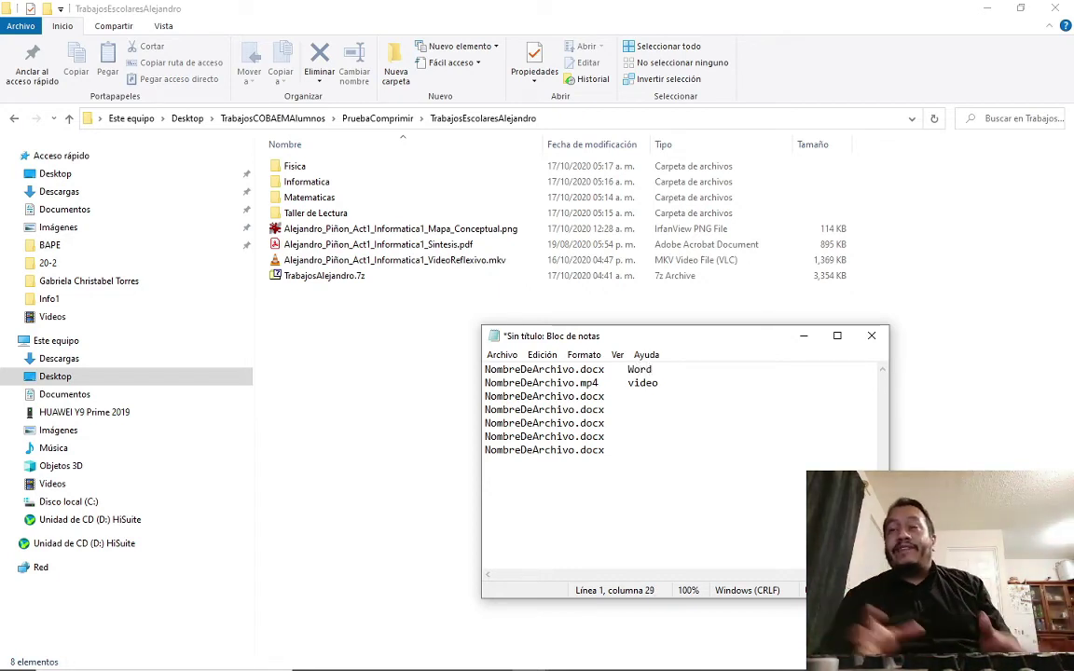
Change the extension on the third line to mp3 and label that line "Musica"
click(632, 392)
key(shift+Left)
key(shift+Left)
key(shift+Left)
key(shift+Left)
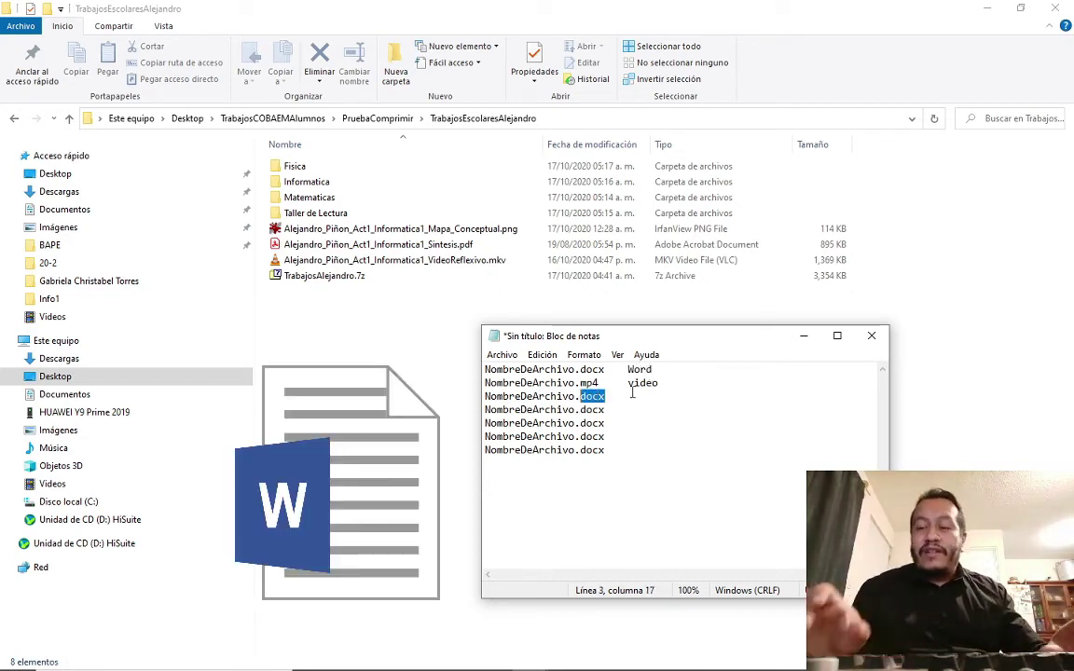
text(mp3  )
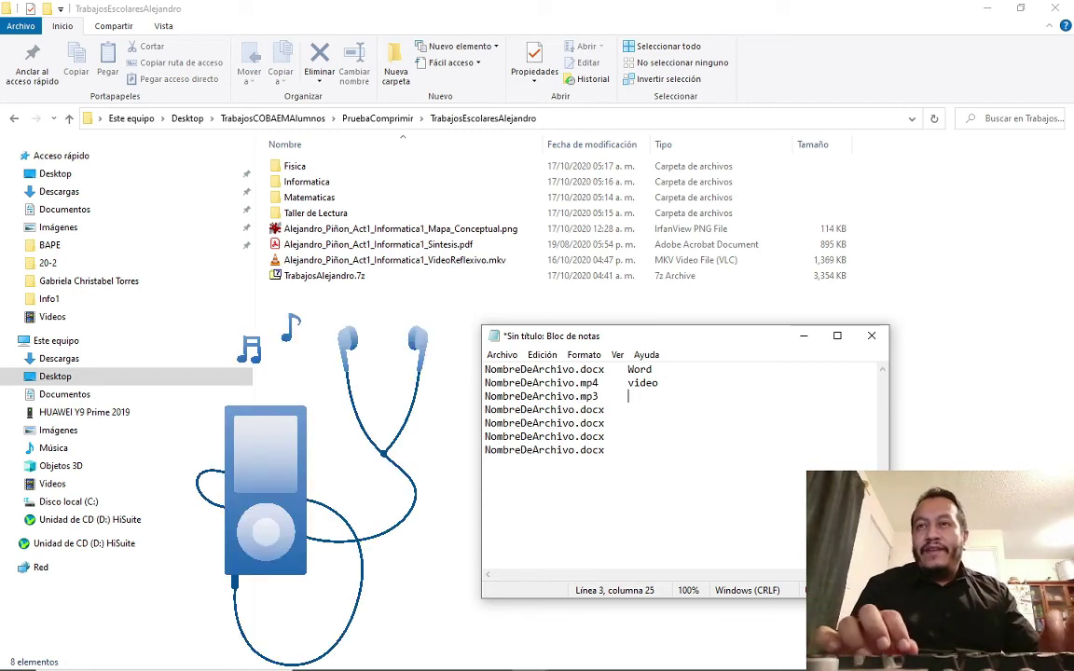
text(   Music)
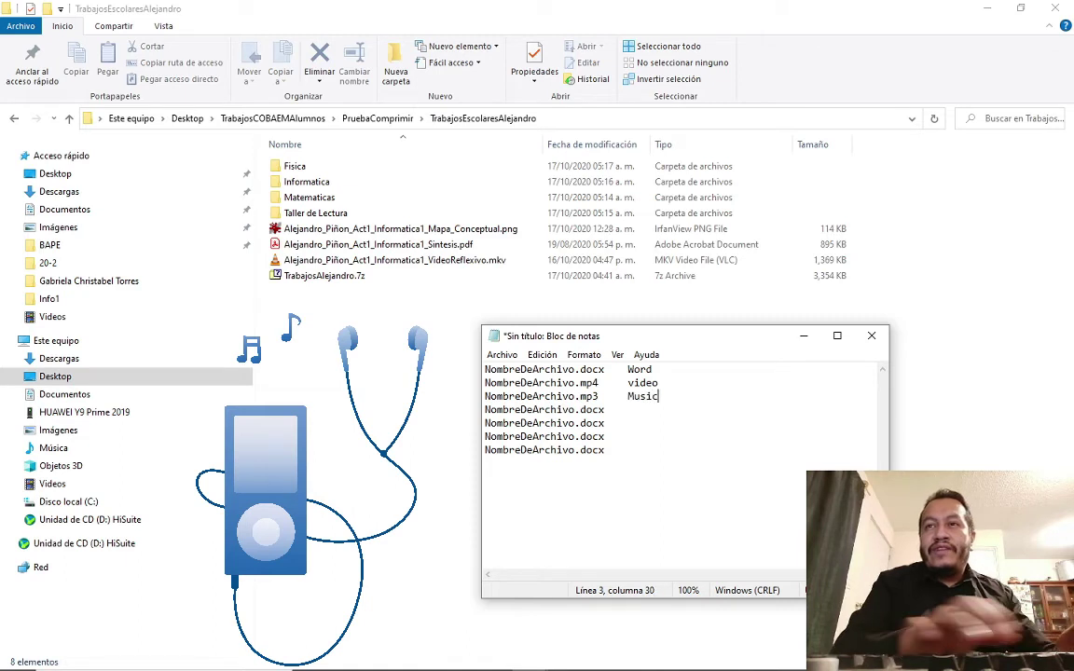
text(a)
Change the extension on the fourth line to pdf and label that line "Protegido"
key(Down)
key(shift+Left)
key(shift+Left)
key(shift+Left)
key(shift+Left)
text(p)
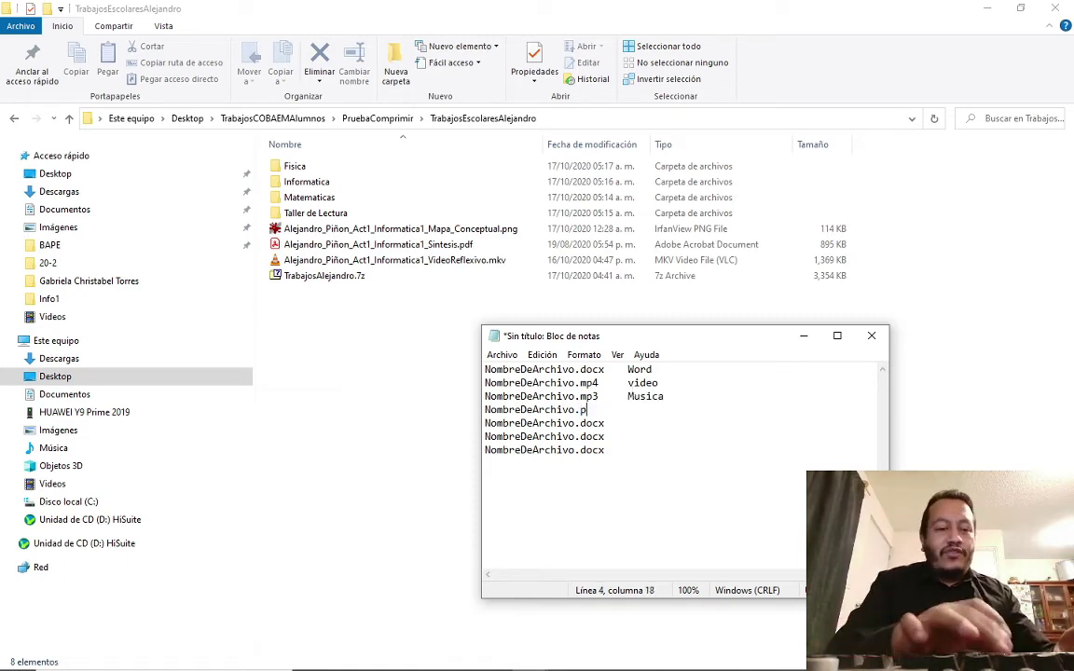
text(df     )
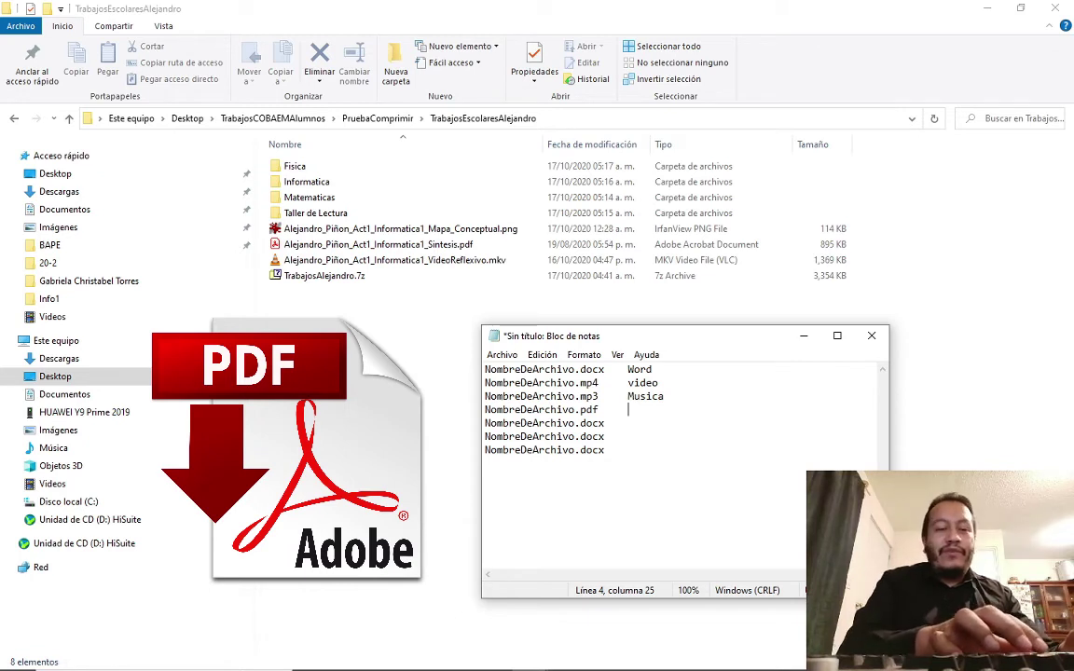
text(Protegido)
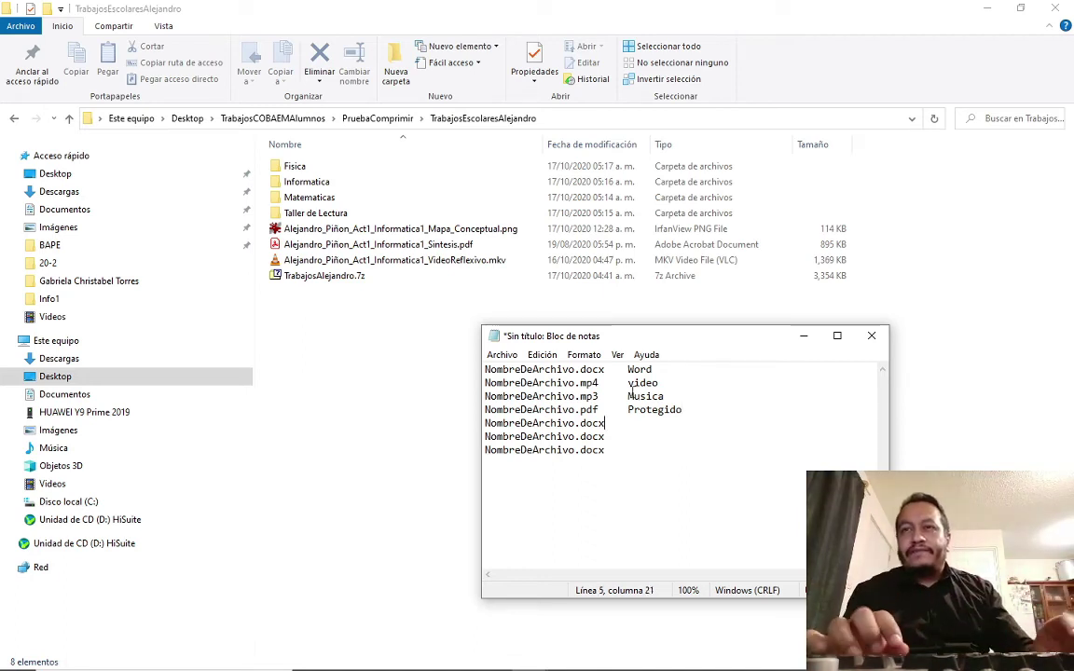
Change the extension on the fifth line to pptx and label that line "PowerPoint", aligned with the labels above
key(shift+Left)
key(shift+Left)
key(shift+Left)
key(shift+Left)
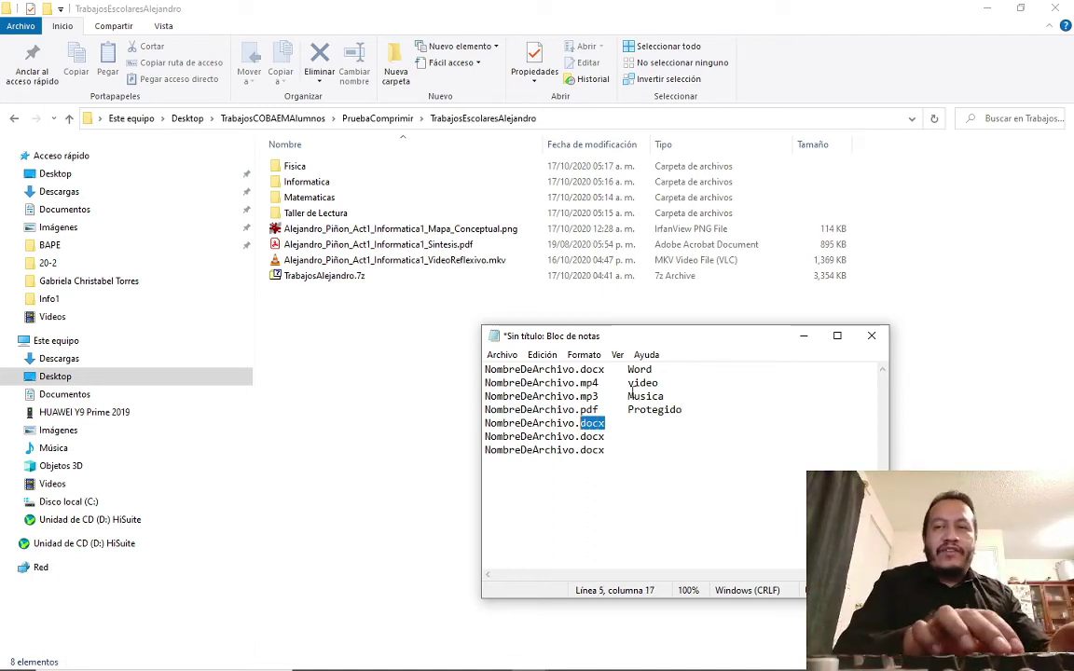
text(pptx)
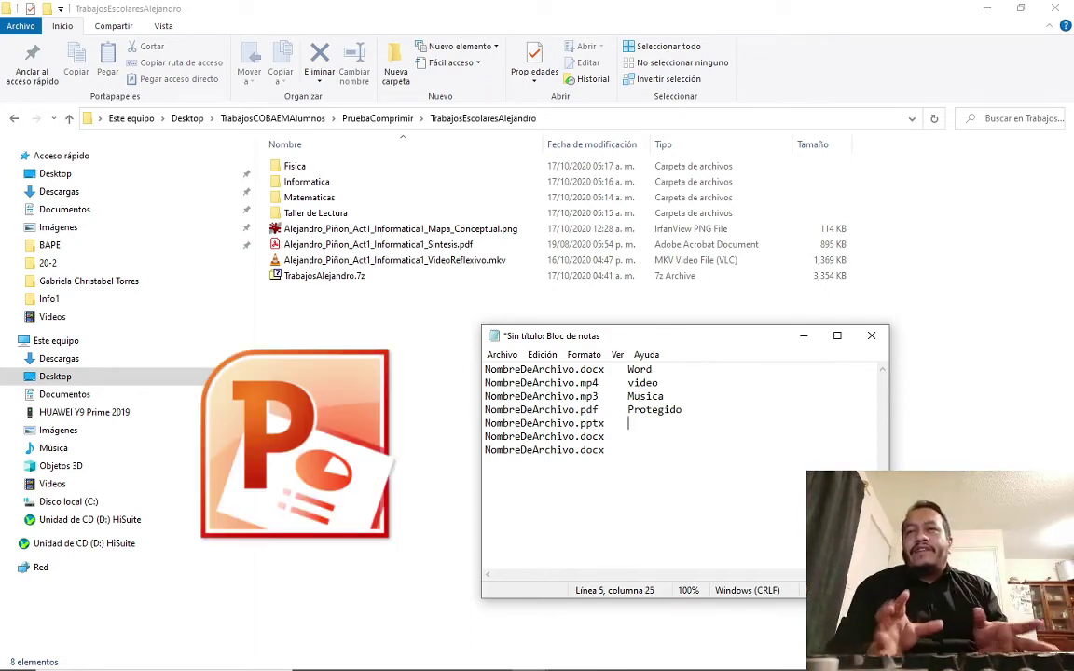
key(BackSpace)
key(BackSpace)
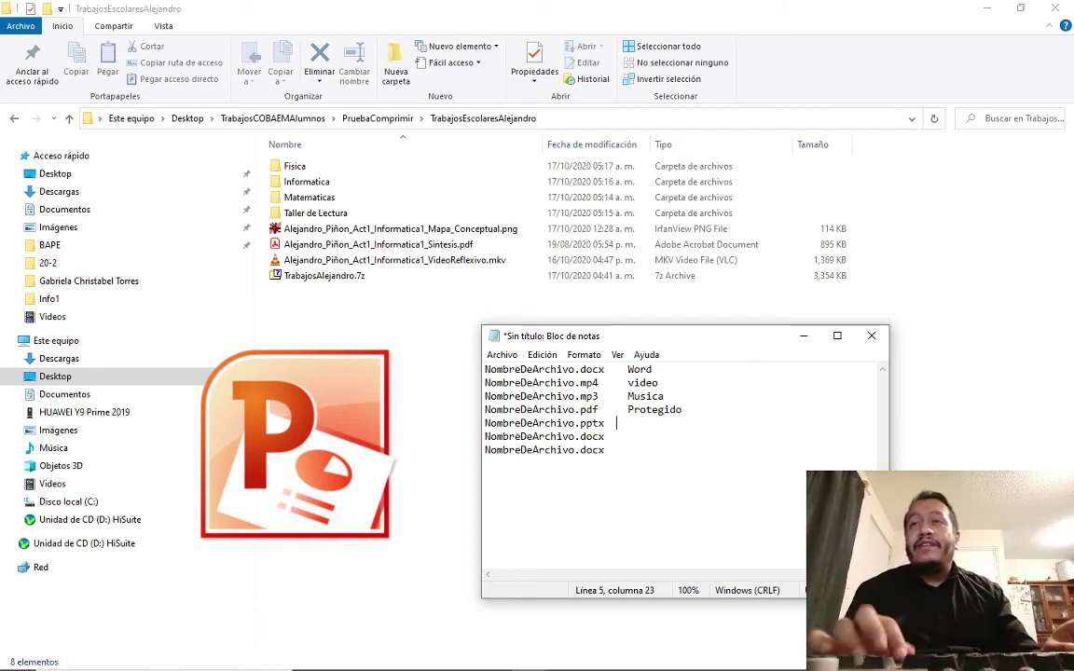
key(Down)
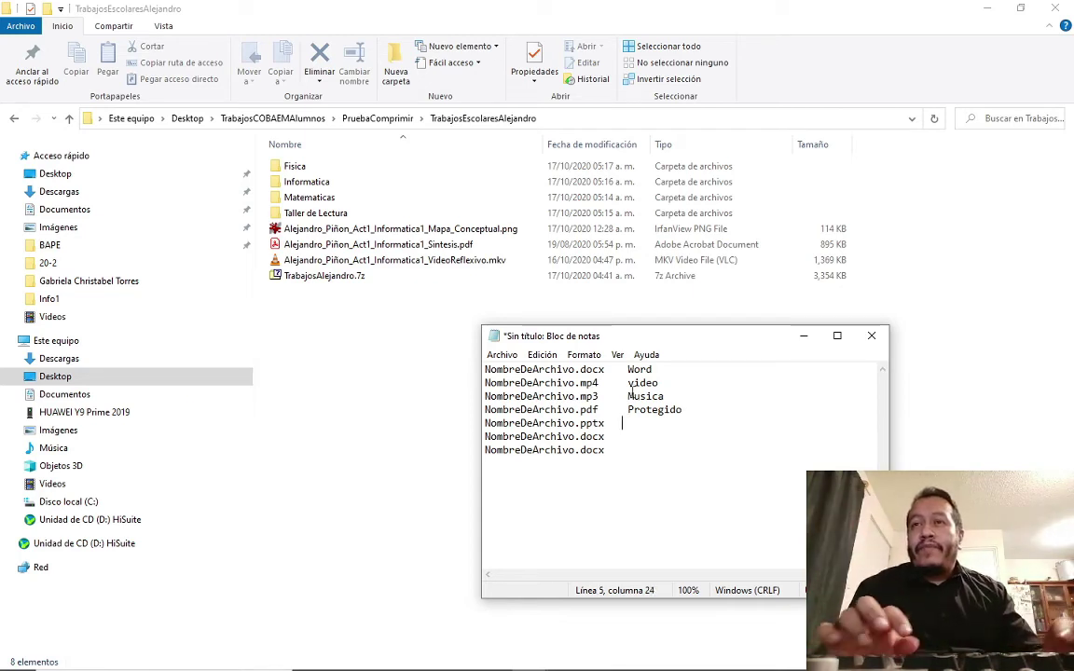
text(PowerPoint)
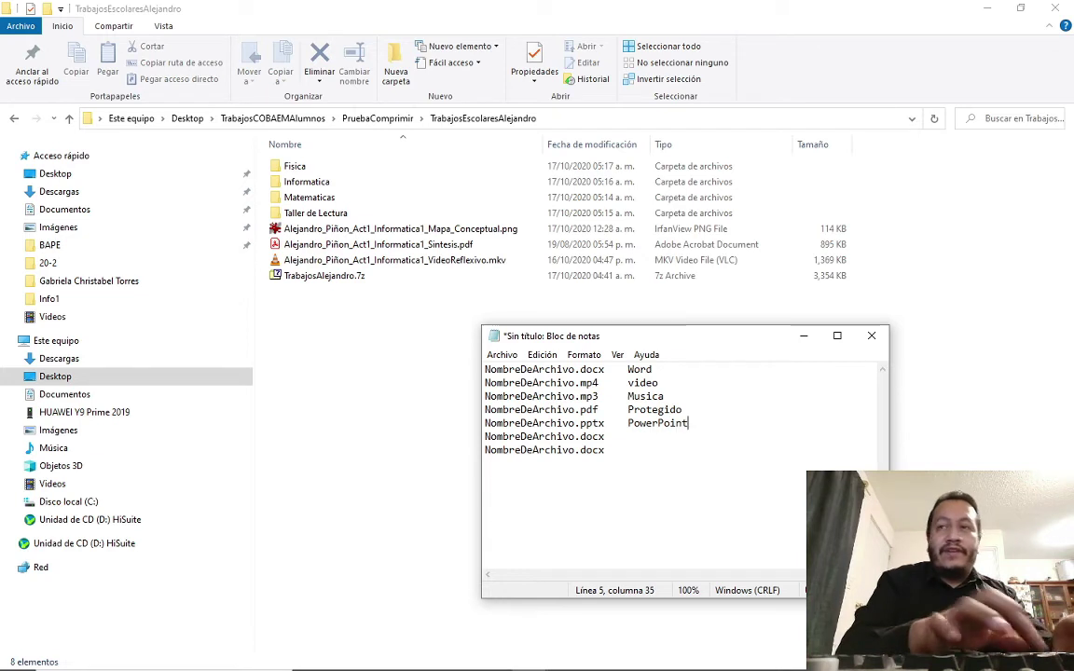
Change the extension on the sixth line to jpg and label that line "Imagen"
key(Down)
key(Home)
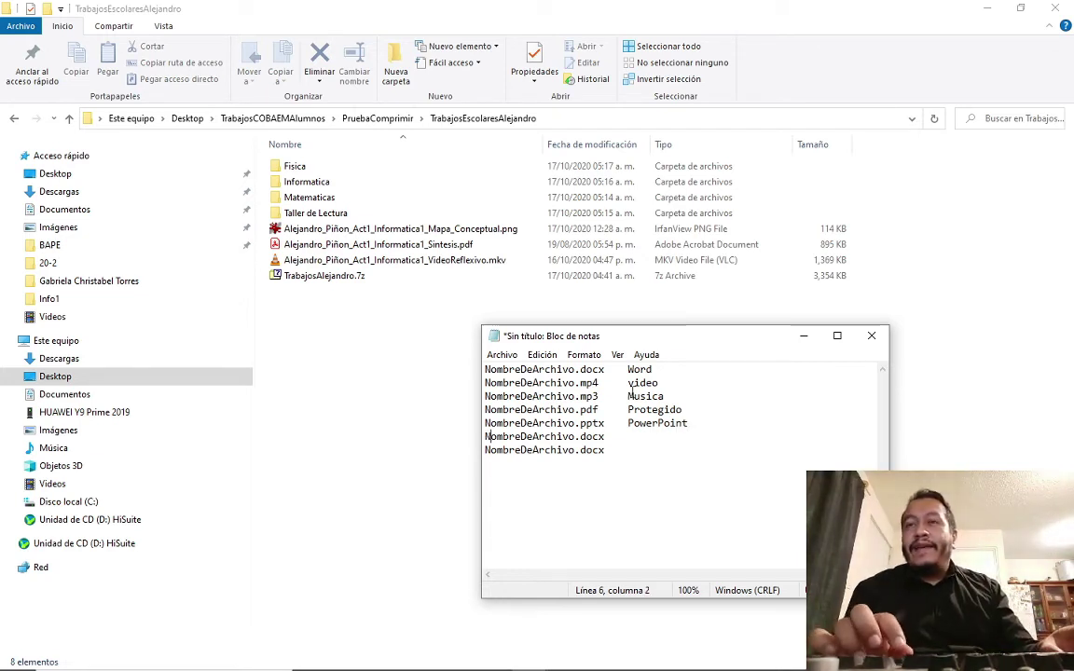
key(Right)
key(Right)
key(Right)
key(Right)
key(Right)
key(Right)
key(Right)
key(Right)
key(Right)
key(Right)
key(Right)
key(Right)
key(Right)
key(Right)
key(Right)
key(shift+Right)
key(shift+Right)
key(shift+Right)
key(shift+Right)
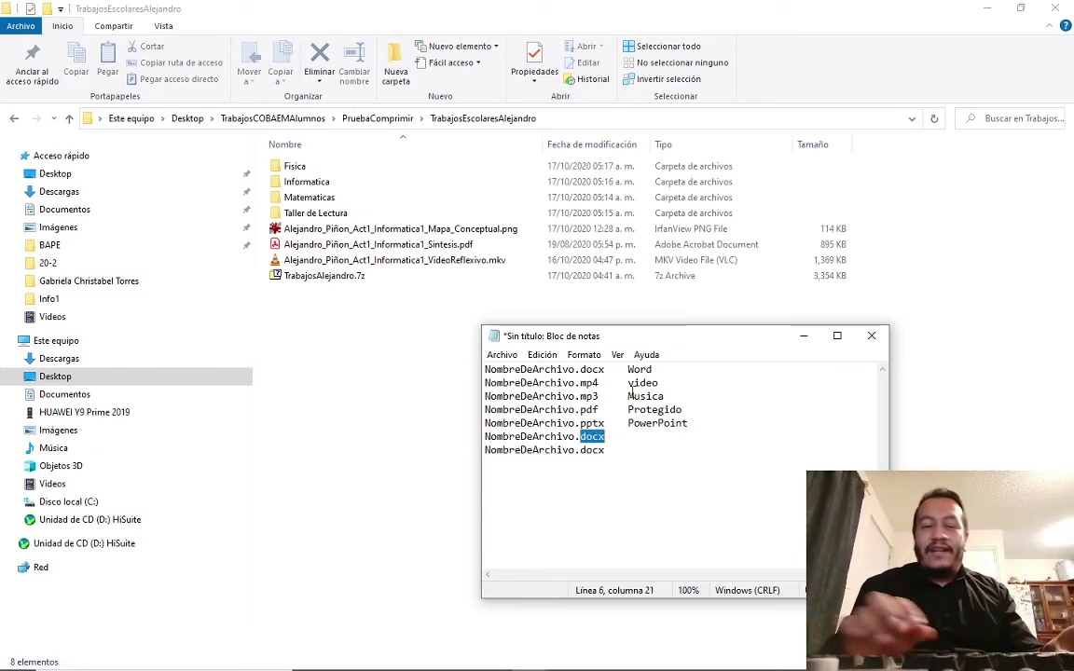
text(jpg)
key(Tab)
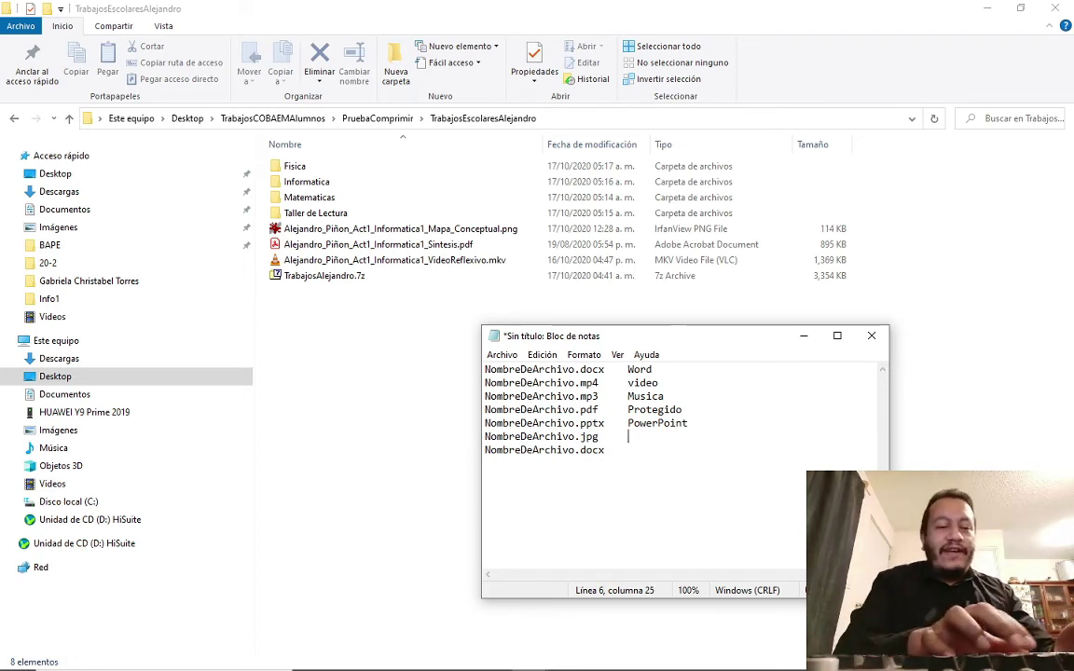
text(Imagen)
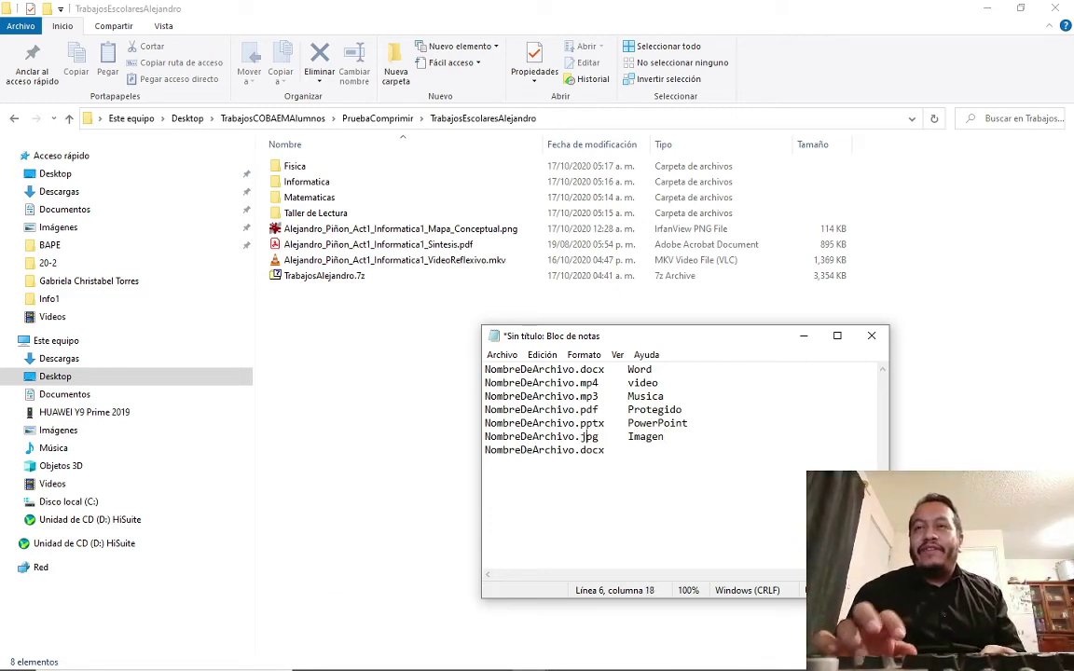
Remove the initial letter of the "Imagen" label on the sixth line
key(Right)
key(Right)
key(Right)
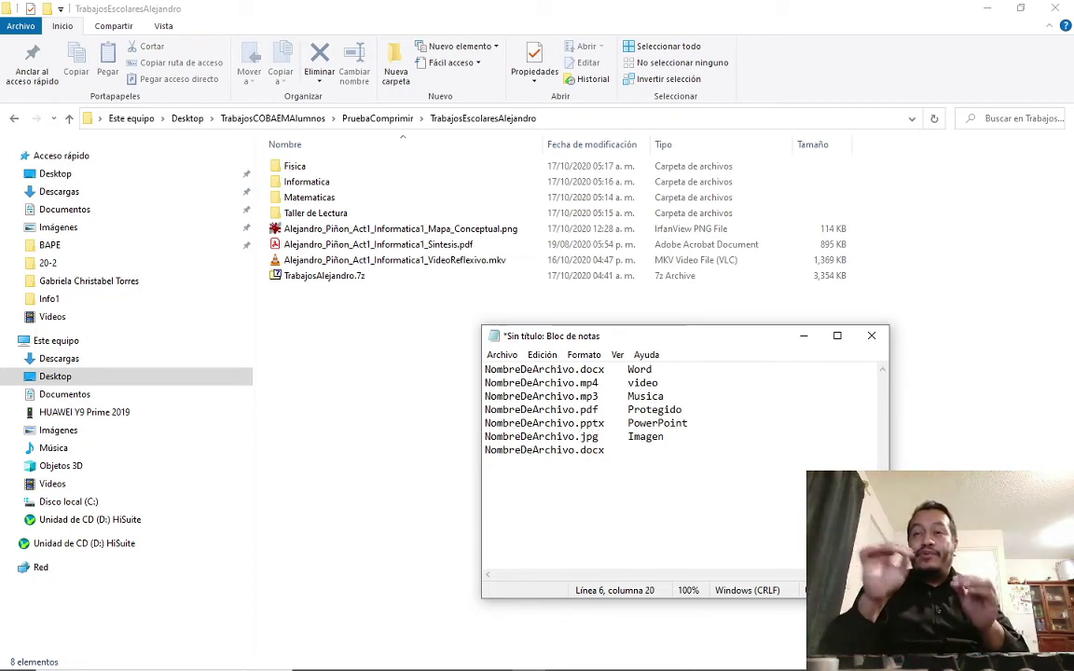
key(Right)
key(Right)
key(Right)
key(Right)
key(Right)
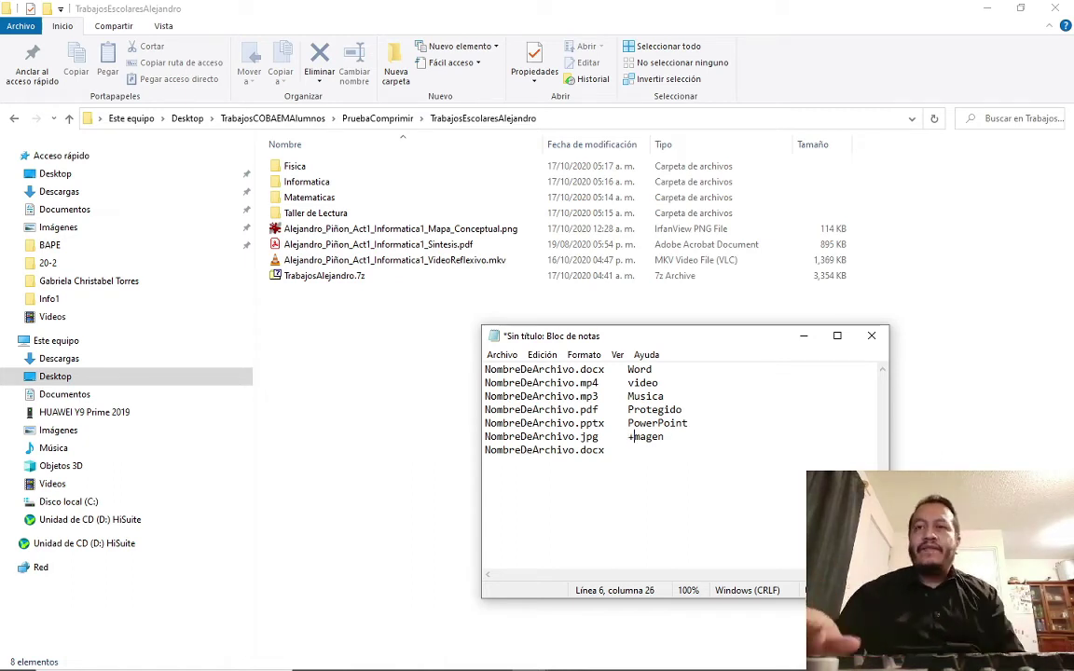
key(Delete)
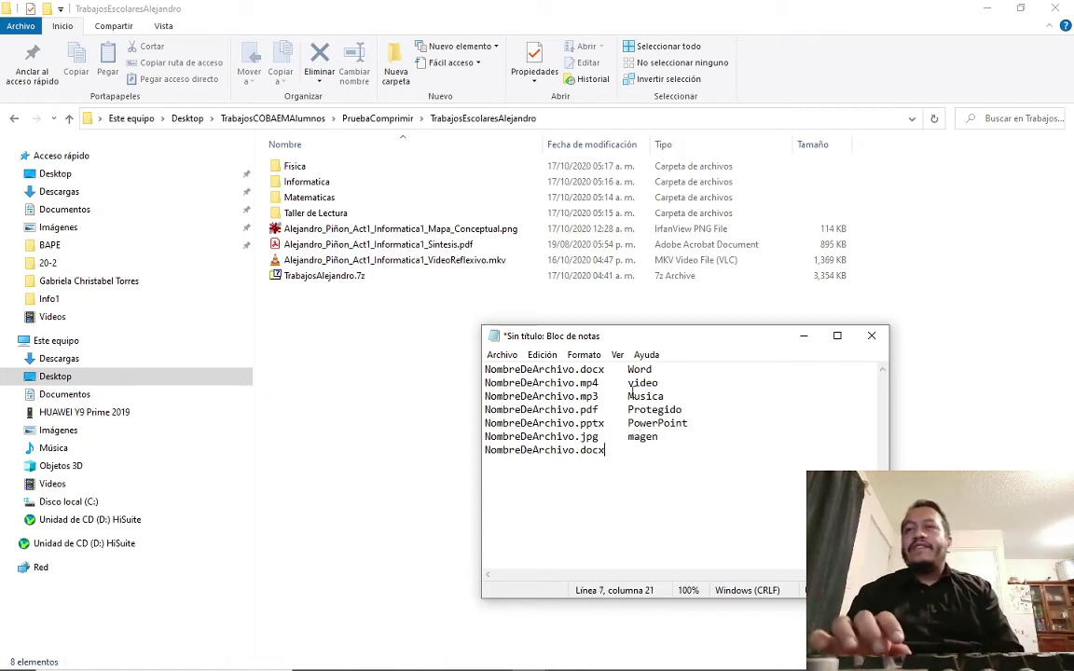
Change the extension on the seventh line to mkv and label that line "Video", aligned with the other labels
key(BackSpace)
key(BackSpace)
key(BackSpace)
key(BackSpace)
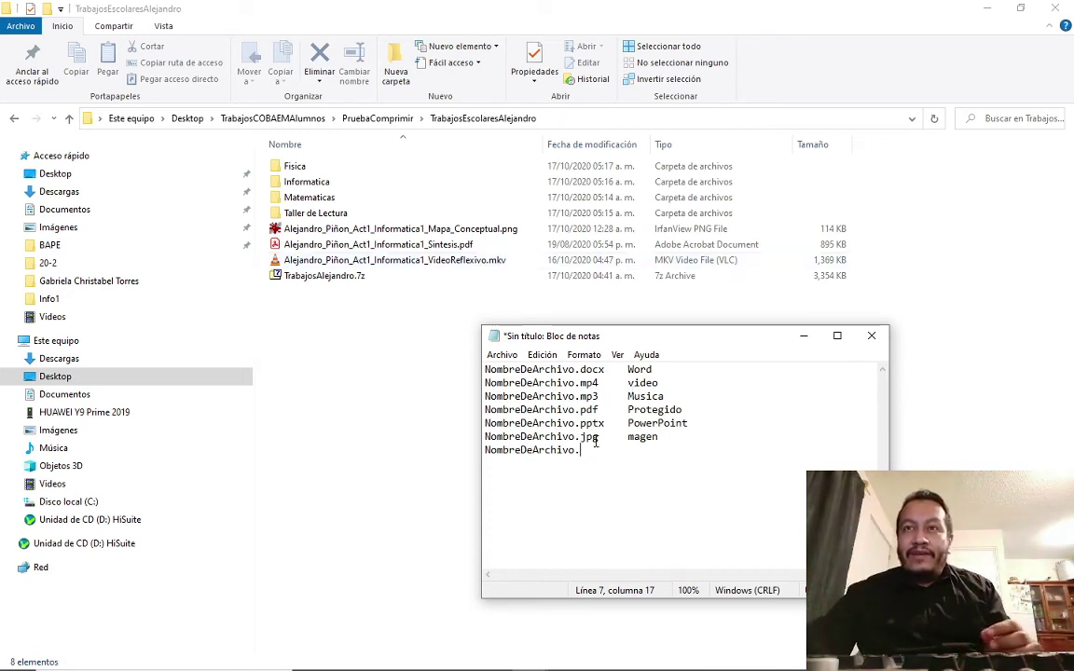
text(mkv  )
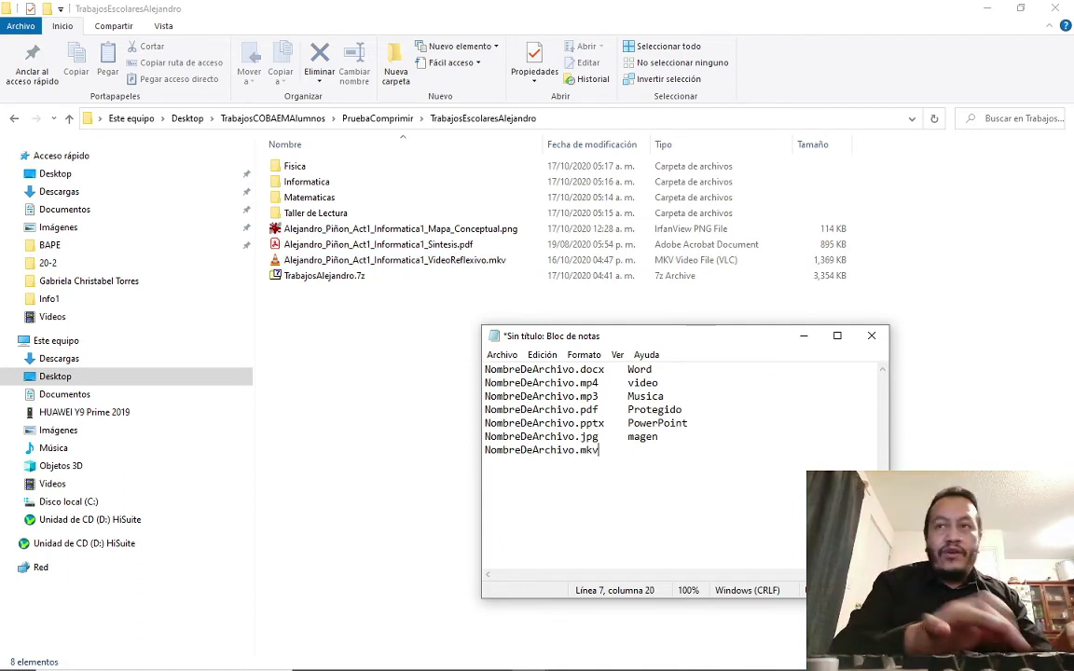
text(   V)
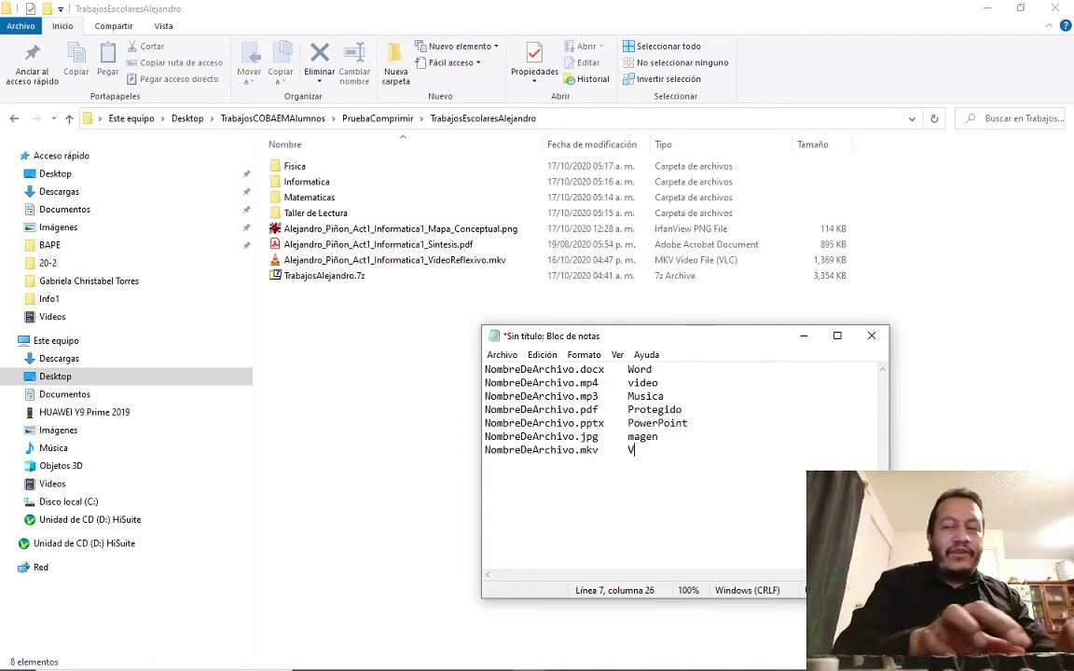
text(ideo)
Add four line breaks after the "Video" label on the mkv line
key(Up)
key(Up)
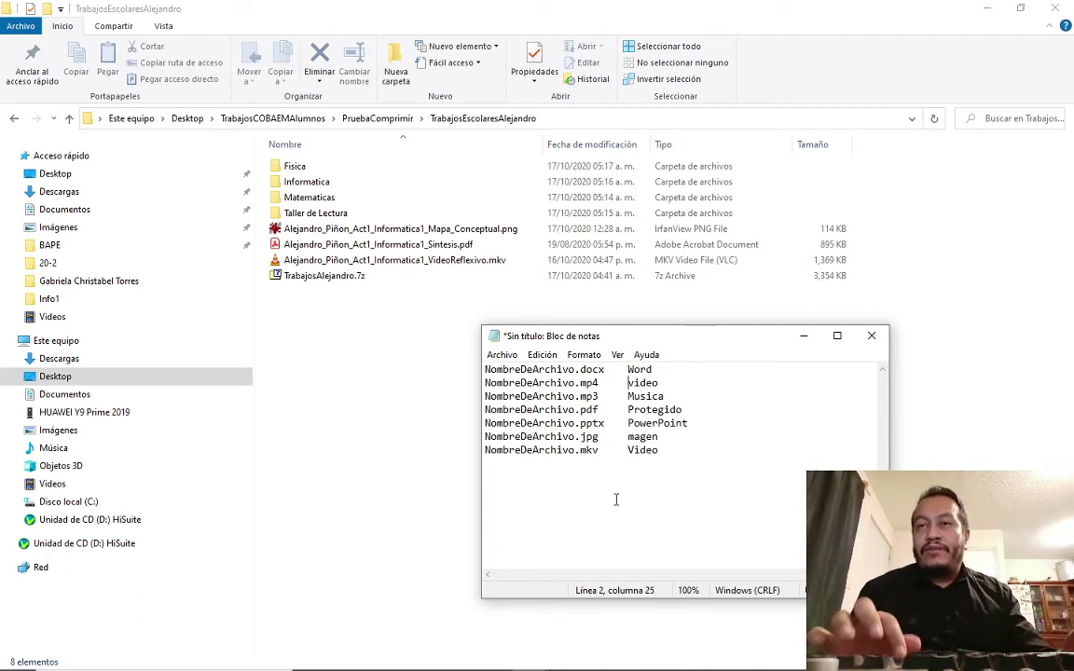
key(Down)
key(Down)
key(Down)
key(Down)
key(Down)
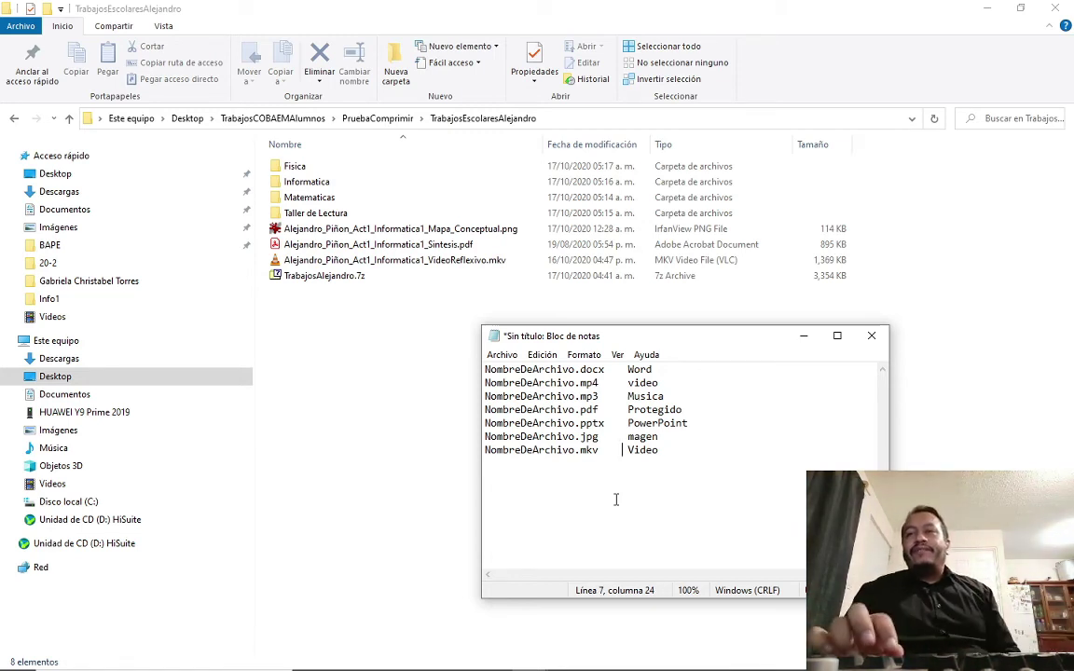
key(Right)
key(Right)
key(Right)
key(Right)
key(Return)
key(Return)
key(Return)
key(Return)
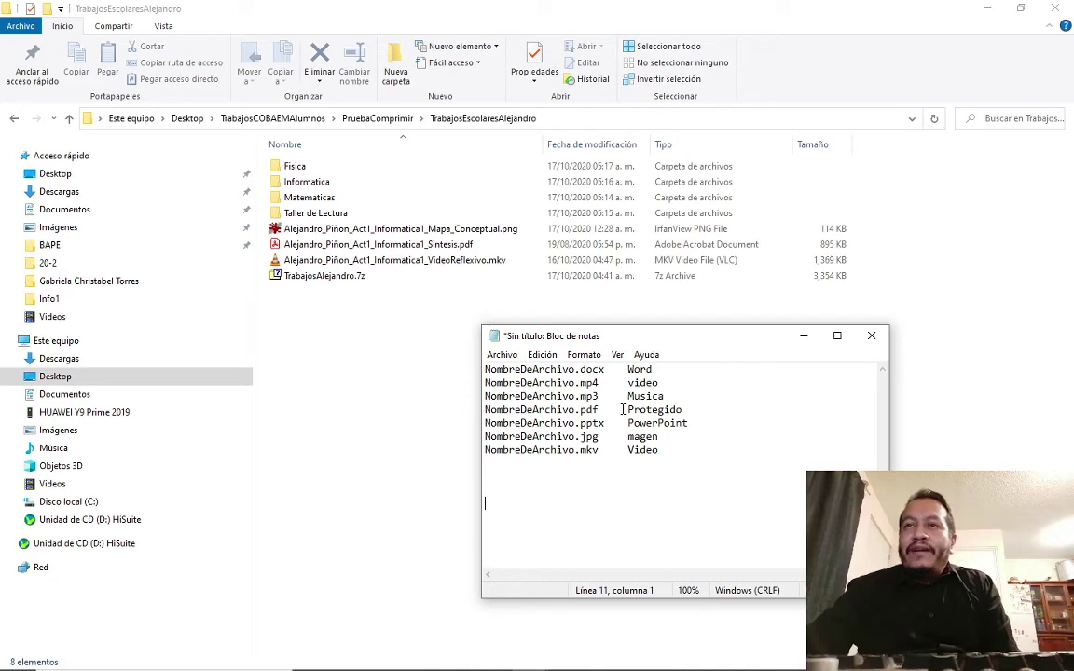
Highlight the docx extension and its "Word" label, as well as the "video" label of the mp4 entry
click(581, 370)
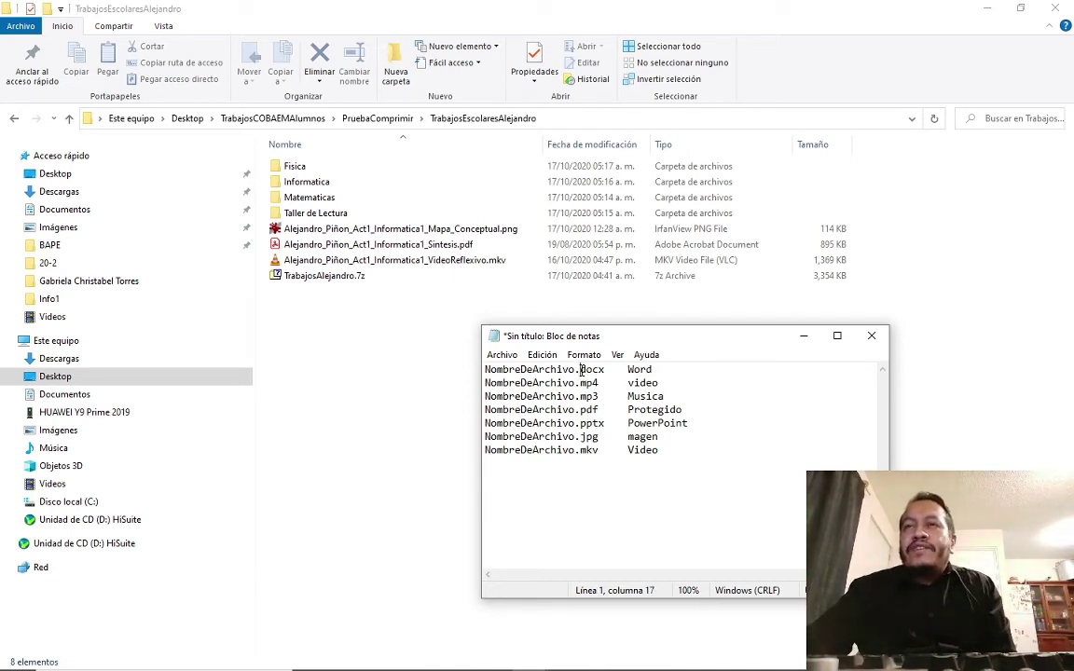
drag(580, 370, 604, 370)
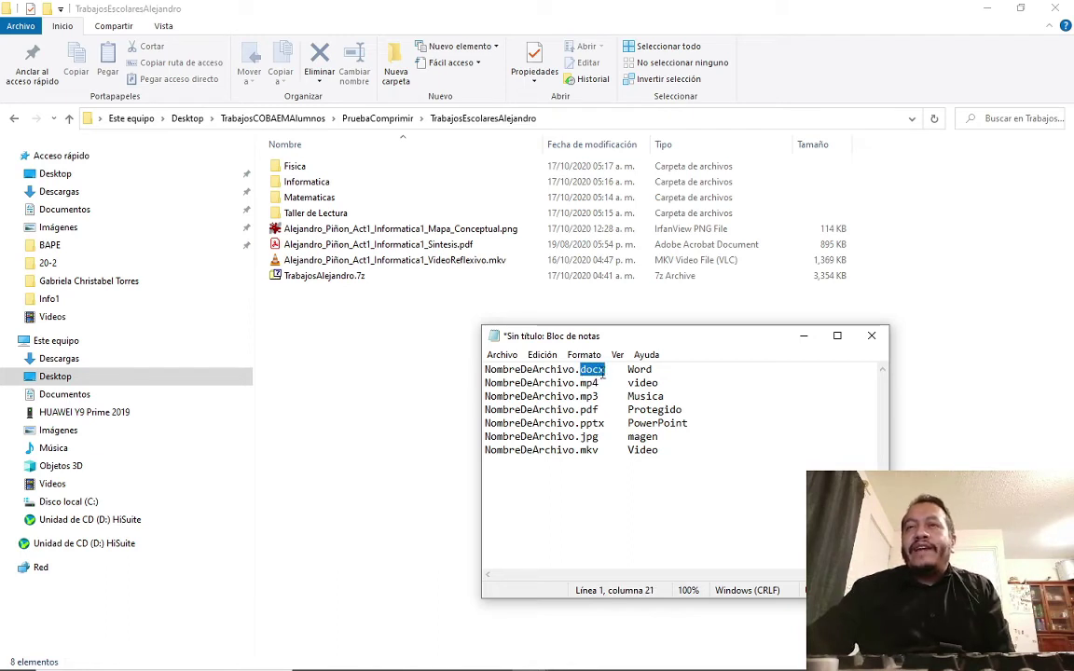
click(627, 370)
drag(627, 370, 653, 370)
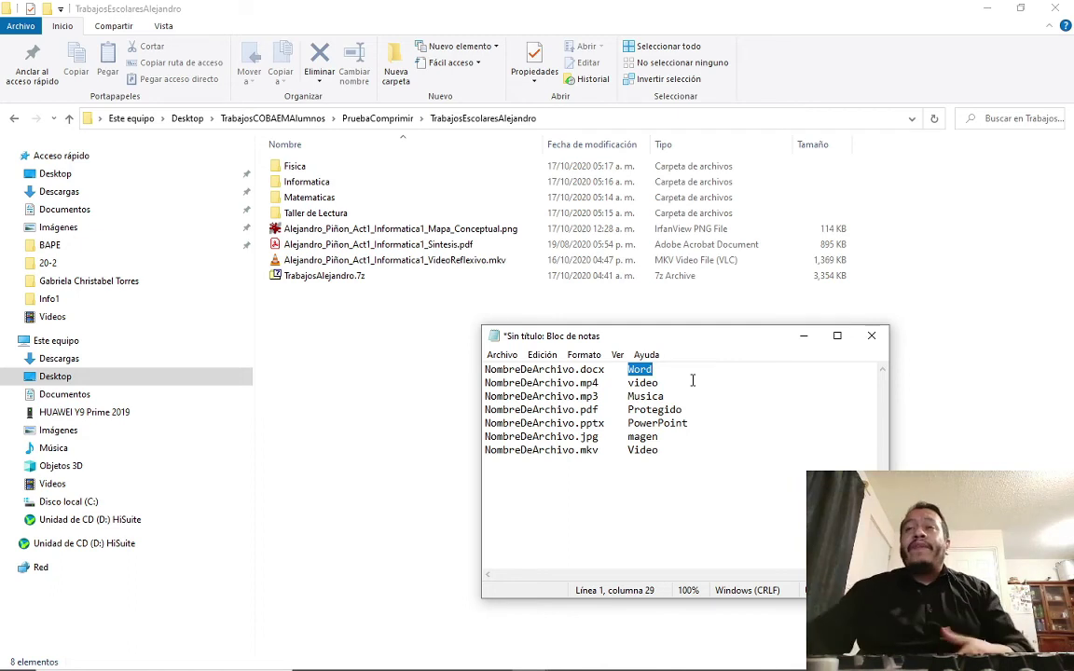
click(579, 370)
drag(580, 370, 652, 370)
click(627, 370)
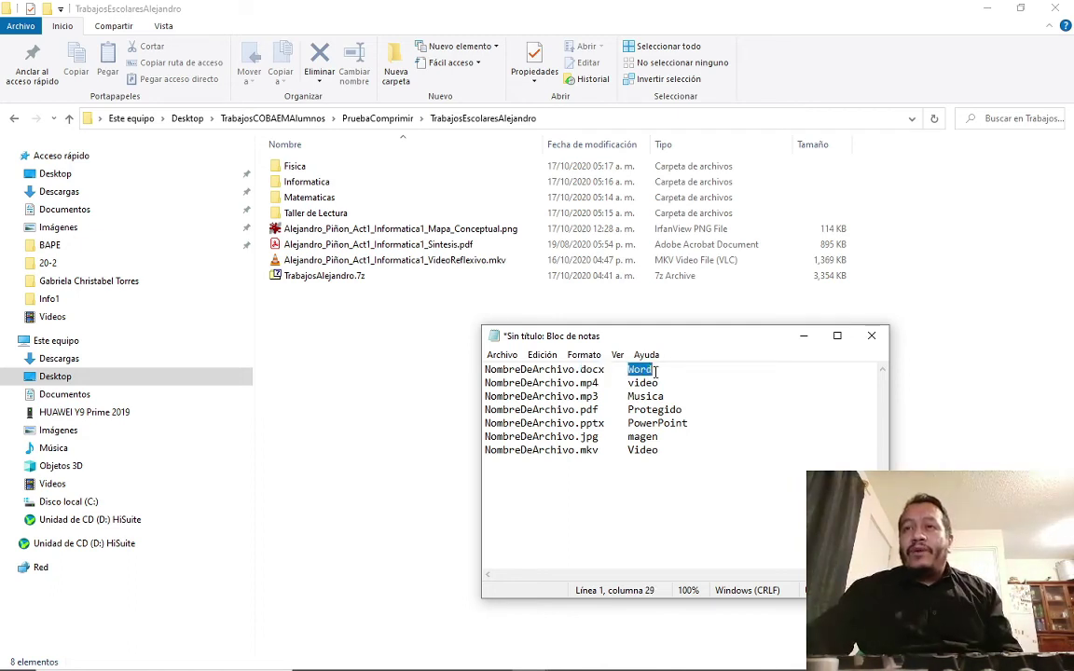
click(580, 383)
drag(580, 383, 658, 384)
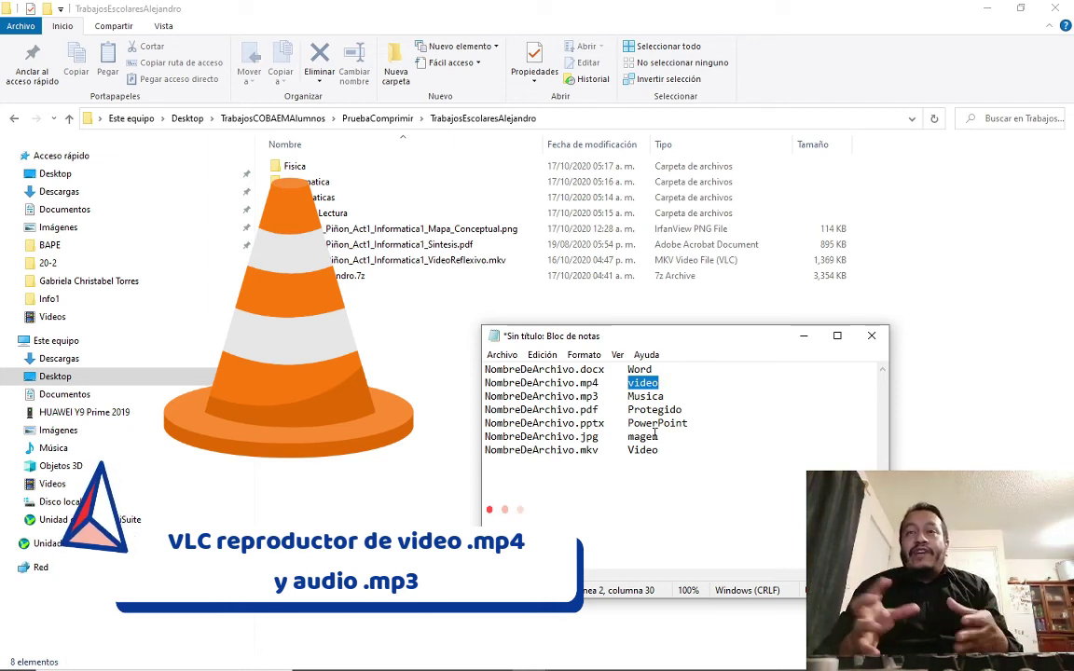
Go through the mp3, pdf, pptx, jpg and mkv entries to review each extension with its label
key(Down)
key(Left)
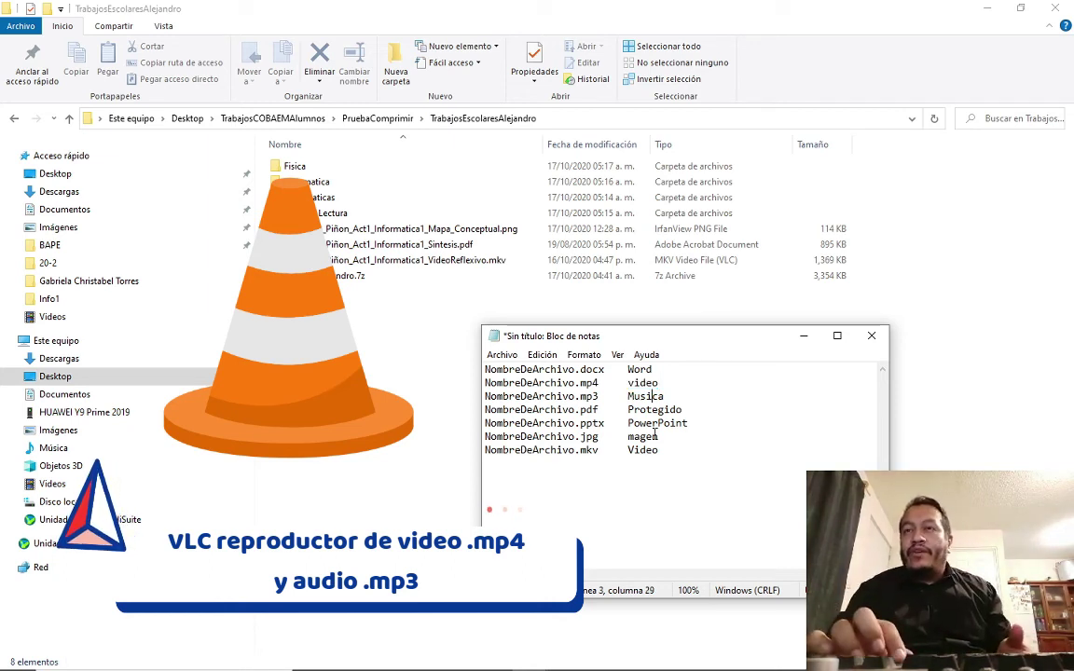
key(Left)
key(Left)
key(Left)
key(Left)
key(Left)
key(Left)
key(Left)
key(Down)
key(Down)
key(Right)
key(Right)
key(Right)
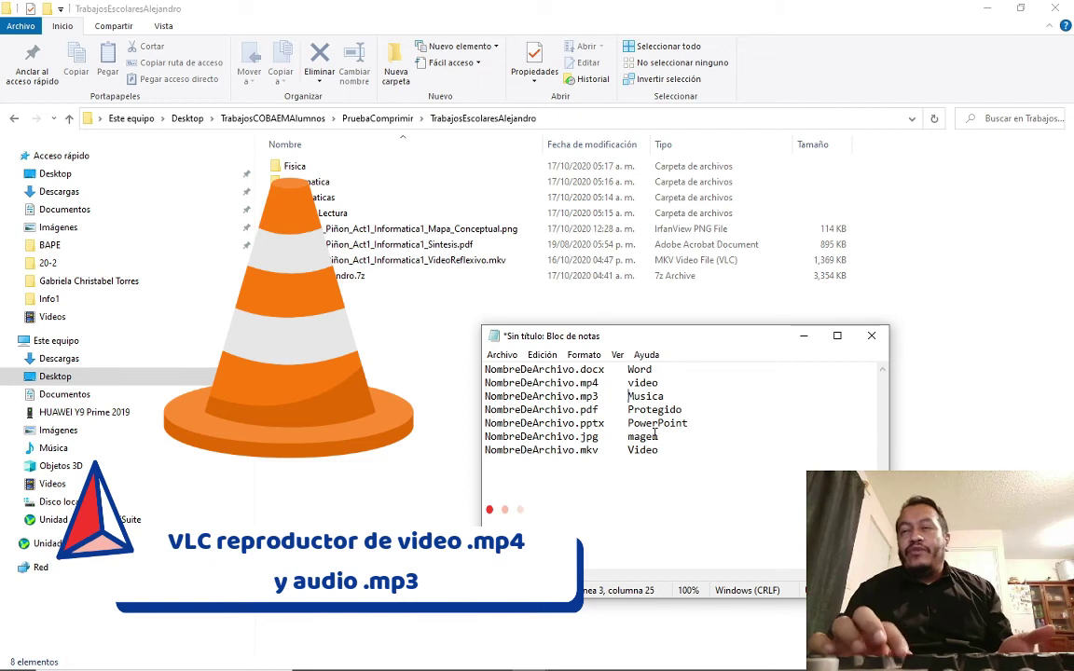
key(Left)
key(Left)
key(Left)
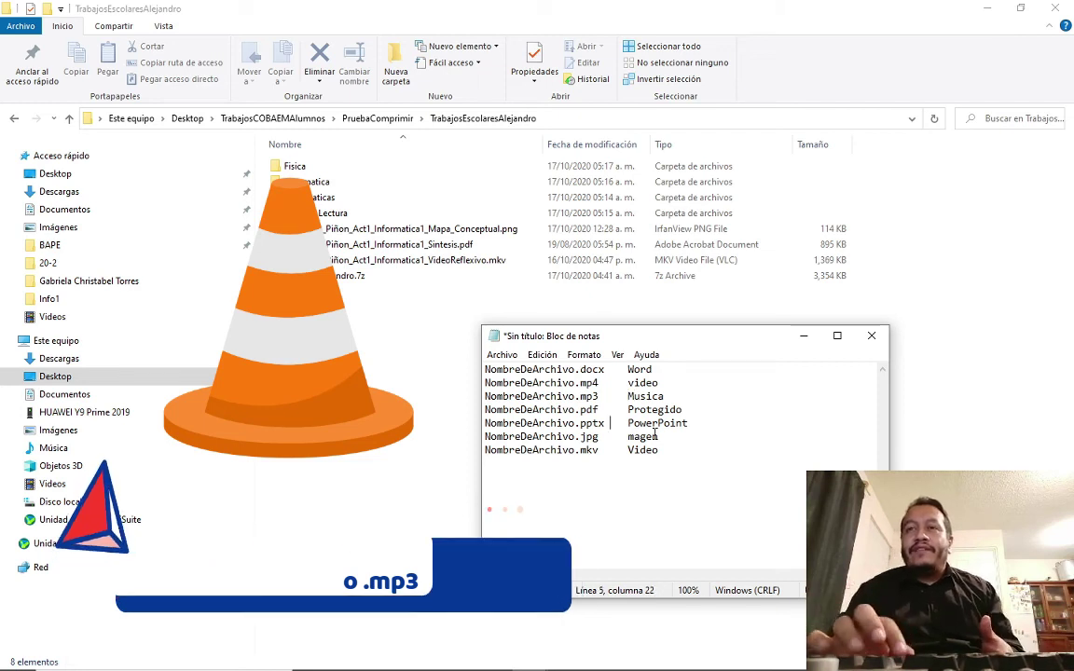
key(Up)
key(Left)
key(Left)
key(Left)
key(Left)
key(Left)
key(Right)
key(Right)
key(Right)
key(Right)
key(Right)
key(Right)
key(Right)
key(Right)
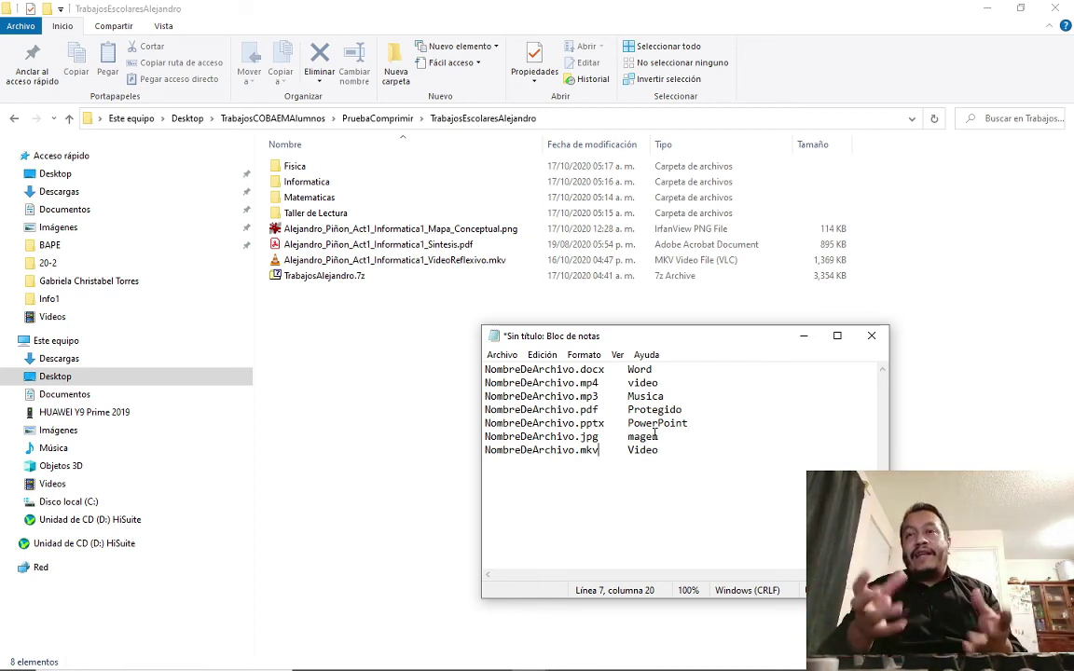
Highlight the complete file name NombreDeArchivo.pdf on the fourth line
key(Up)
key(Up)
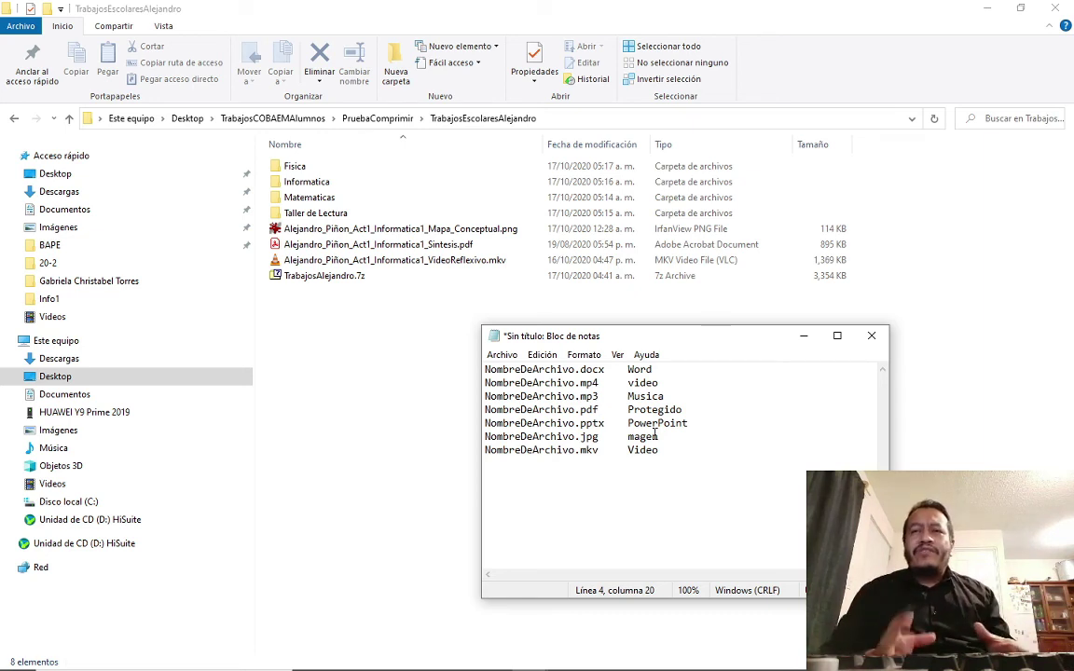
key(Left)
key(Home)
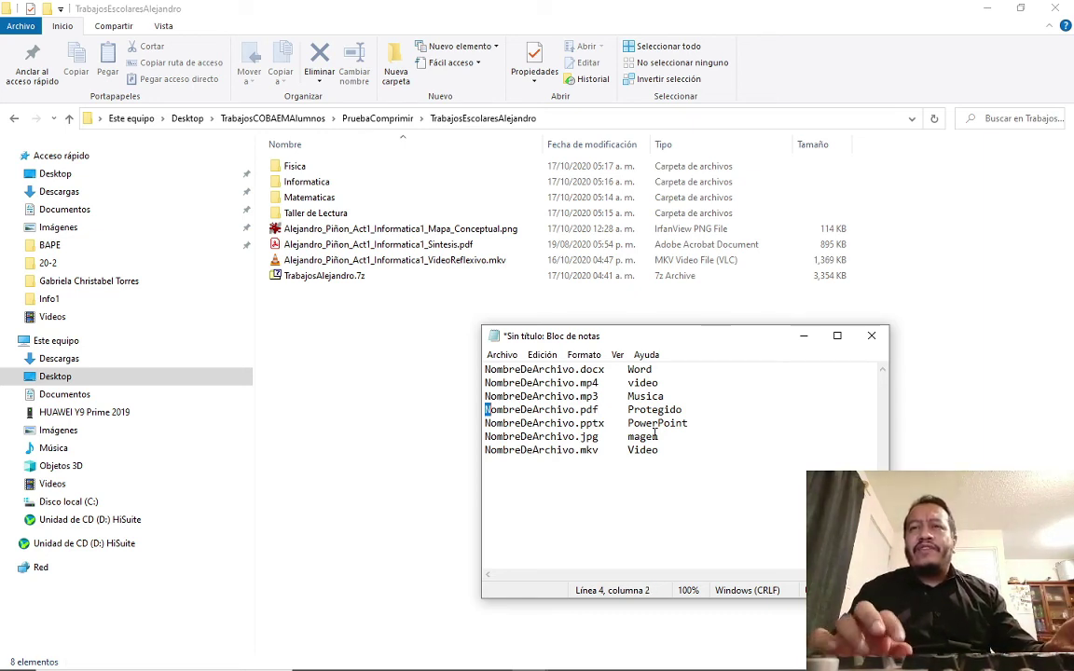
key(shift+Right)
key(shift+Right)
key(shift+Right)
key(shift+Right)
key(shift+Right)
key(shift+Right)
key(shift+Right)
key(shift+Right)
key(shift+Right)
key(shift+Right)
key(shift+Right)
key(shift+Right)
key(shift+Right)
key(shift+Right)
key(shift+Right)
key(shift+Right)
key(shift+Right)
key(shift+Right)
key(shift+Right)
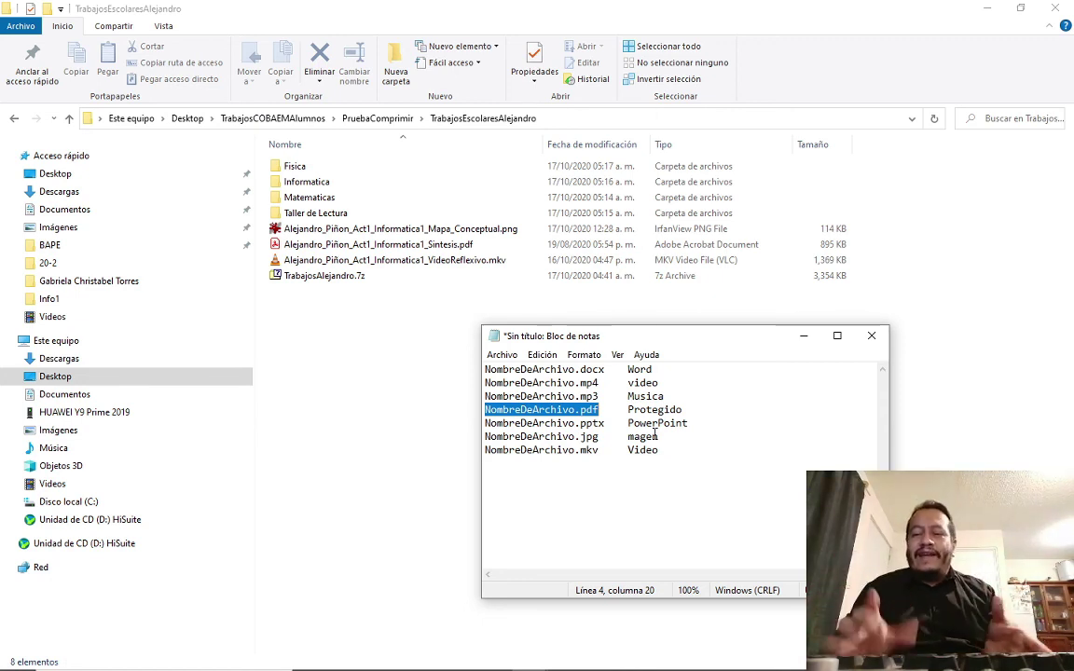
Highlight the docx extension on the first line and place the cursor in the mp4 extension below it
key(Down)
key(Down)
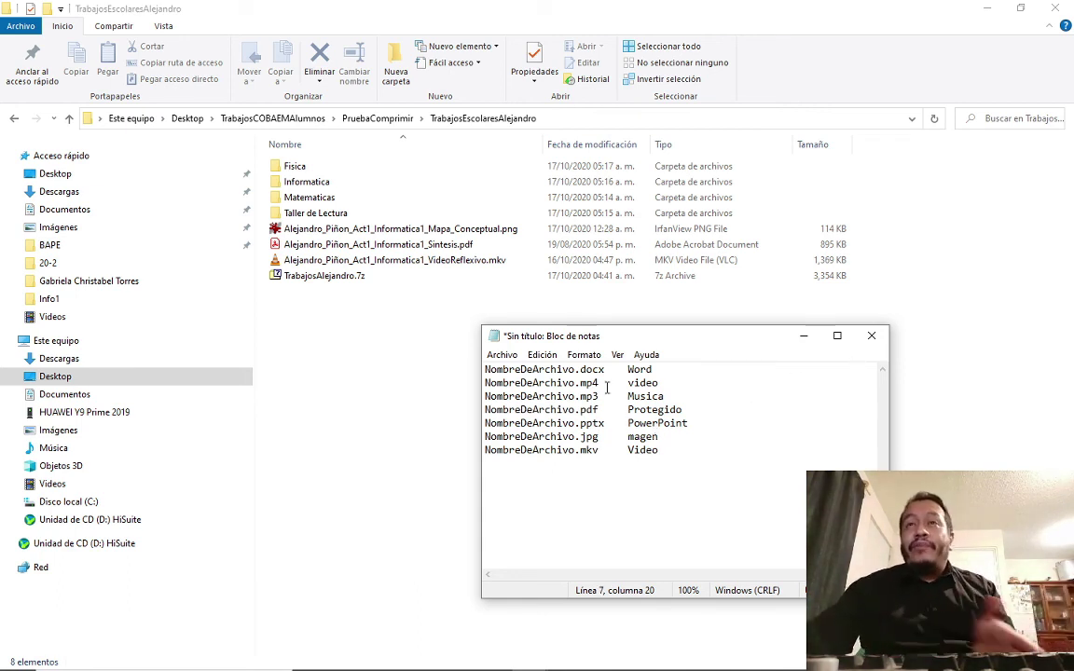
click(582, 371)
double_click(582, 371)
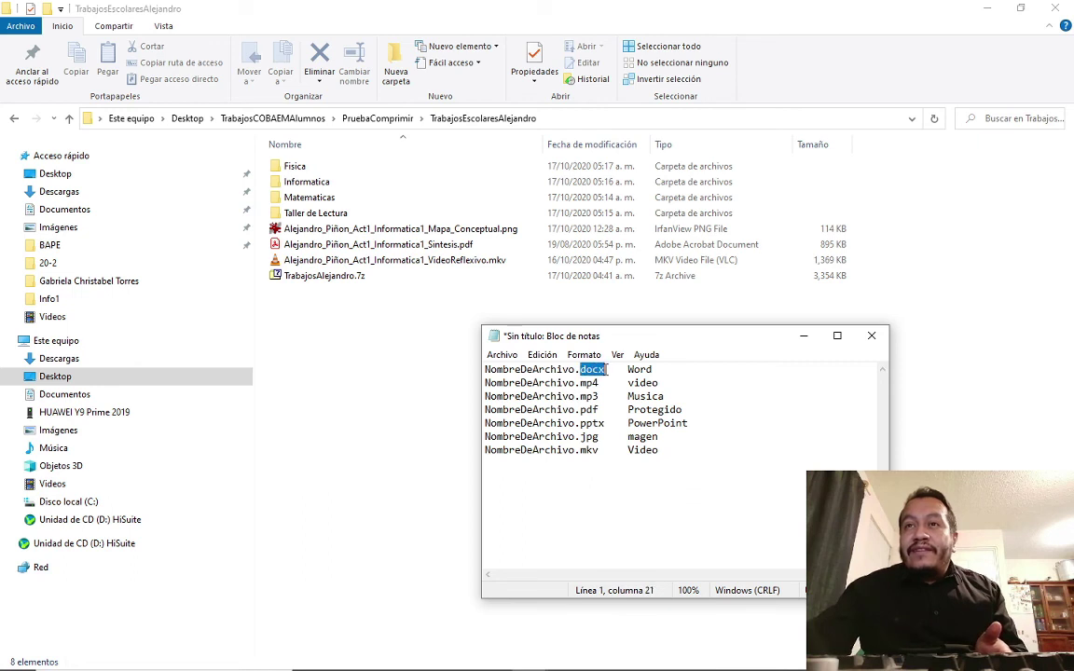
click(583, 384)
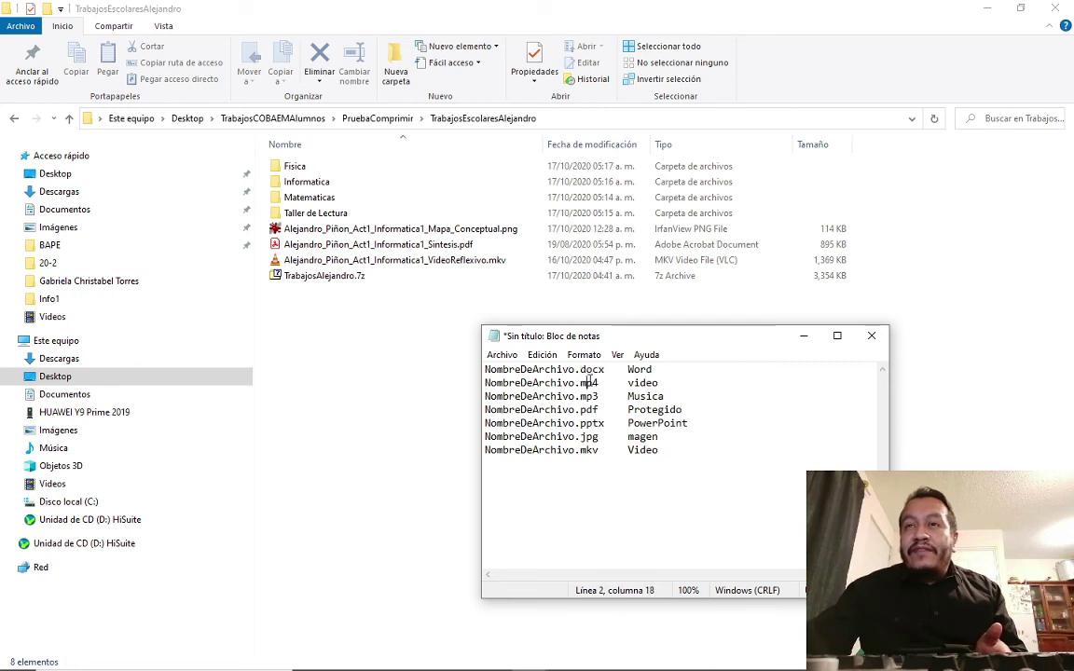
Close the untitled note without saving its changes and return to the TrabajosEscolaresAlejandro folder
click(870, 337)
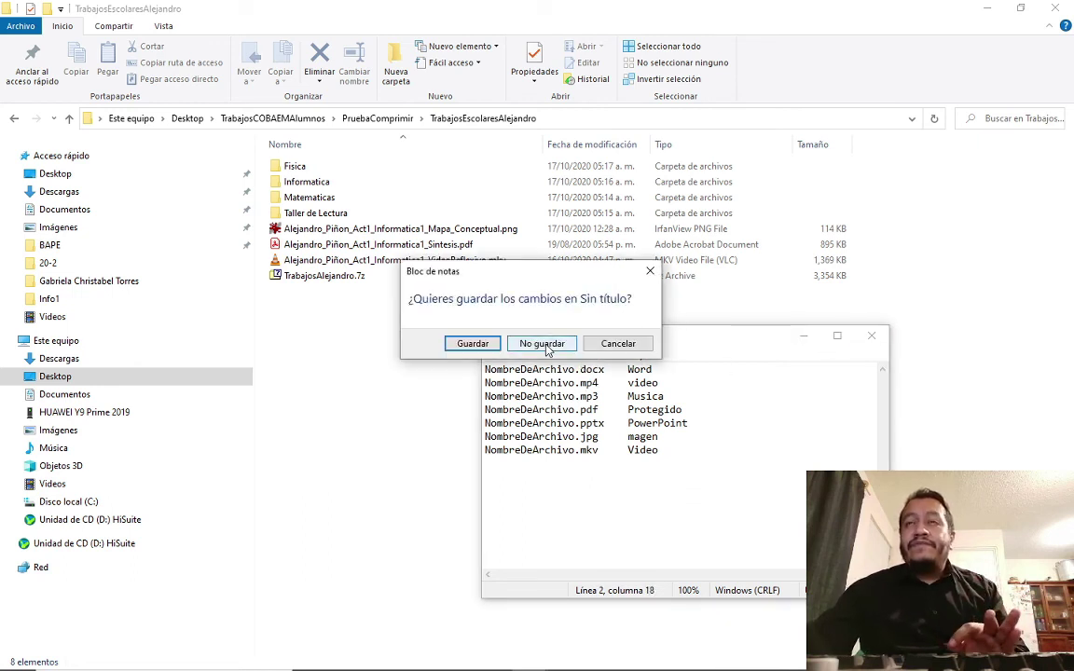
click(639, 348)
click(427, 420)
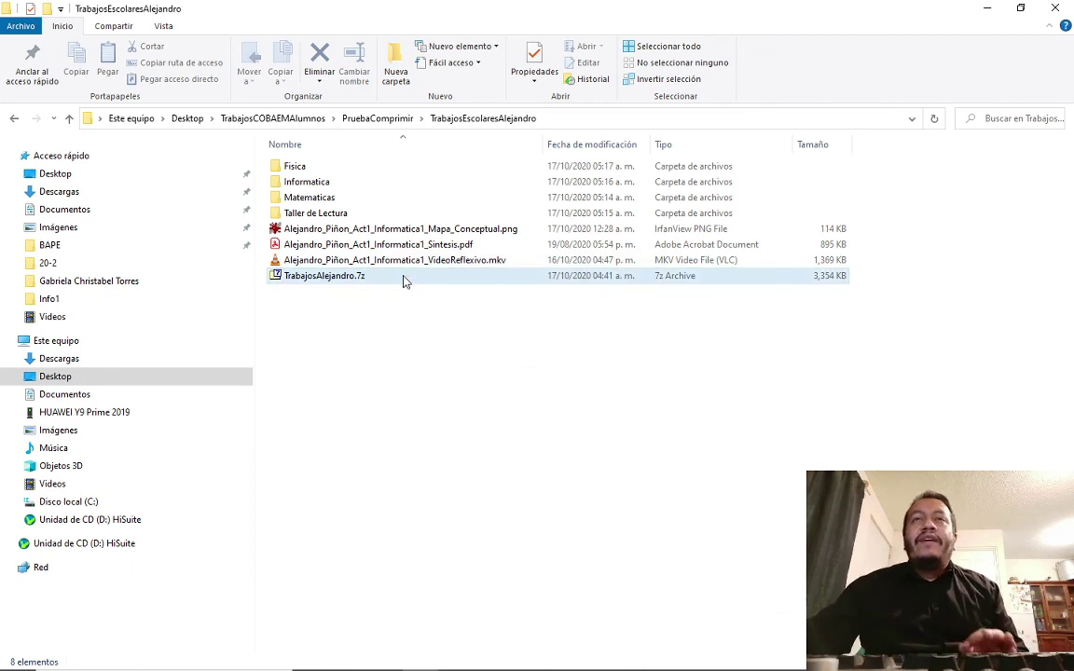
Inspect the properties of the VideoReflexivo.mkv video for its file type and default program, and close them
click(502, 264)
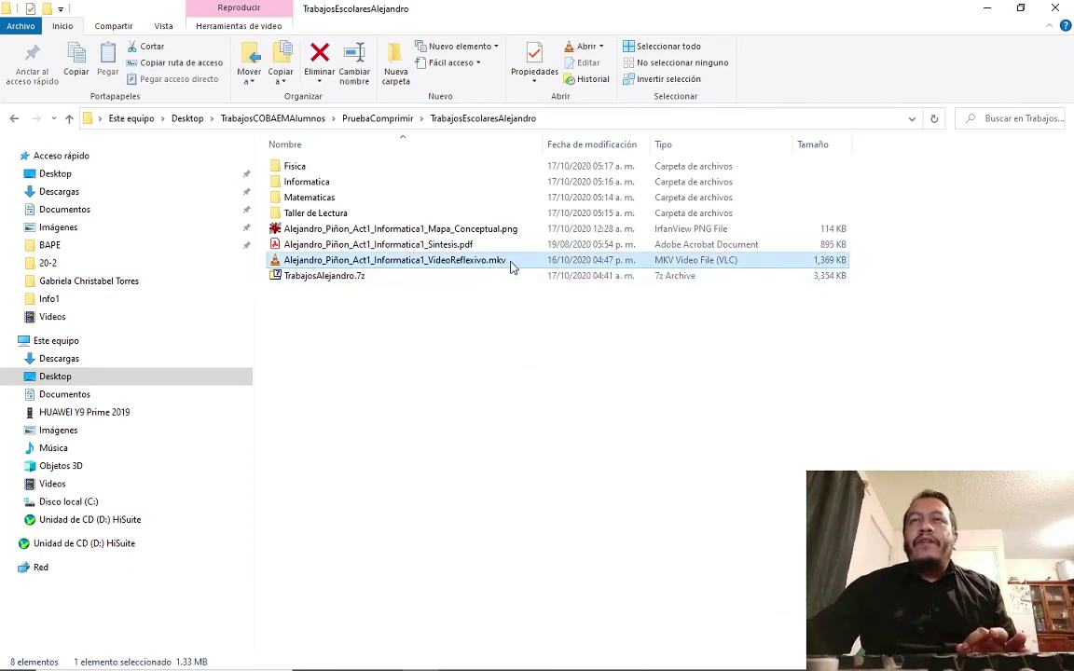
right_click(448, 264)
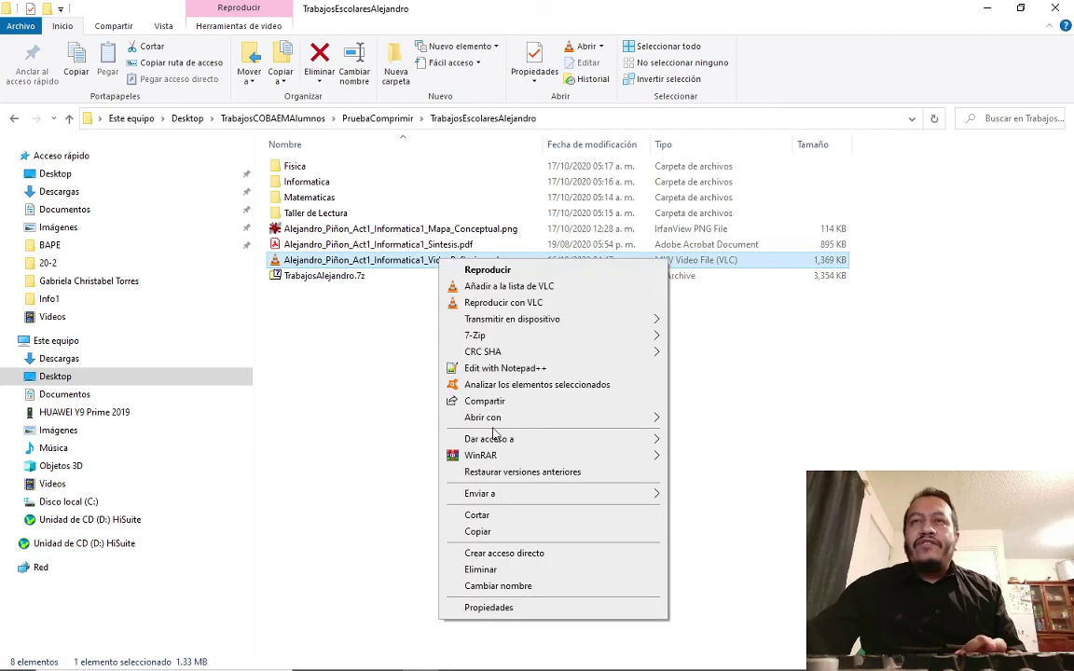
click(480, 608)
drag(607, 356, 631, 357)
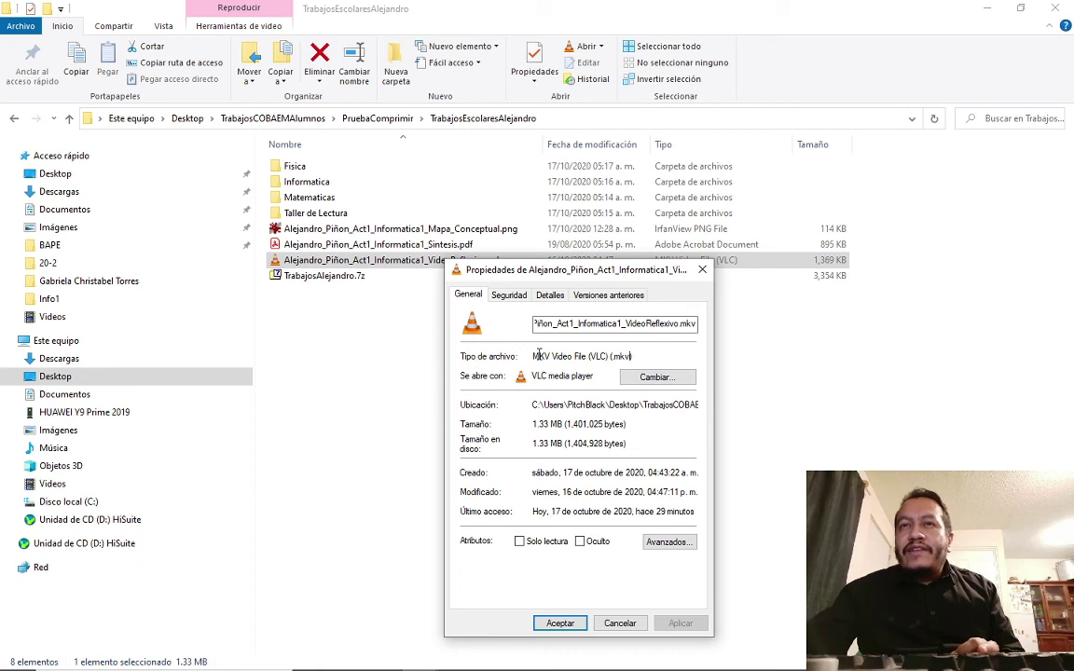
click(562, 356)
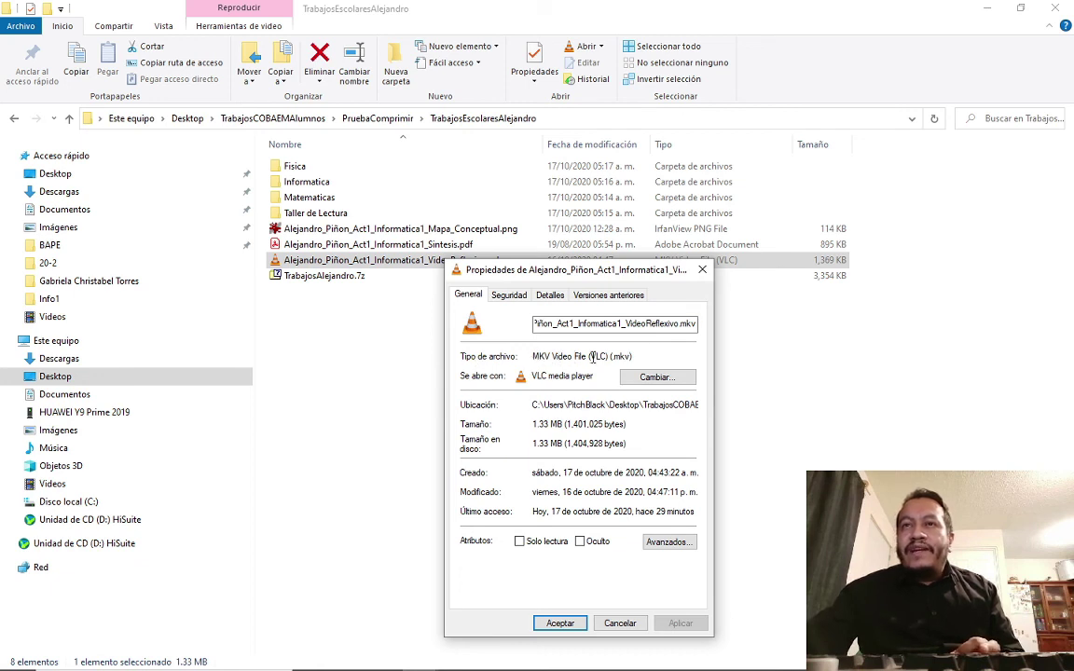
double_click(595, 356)
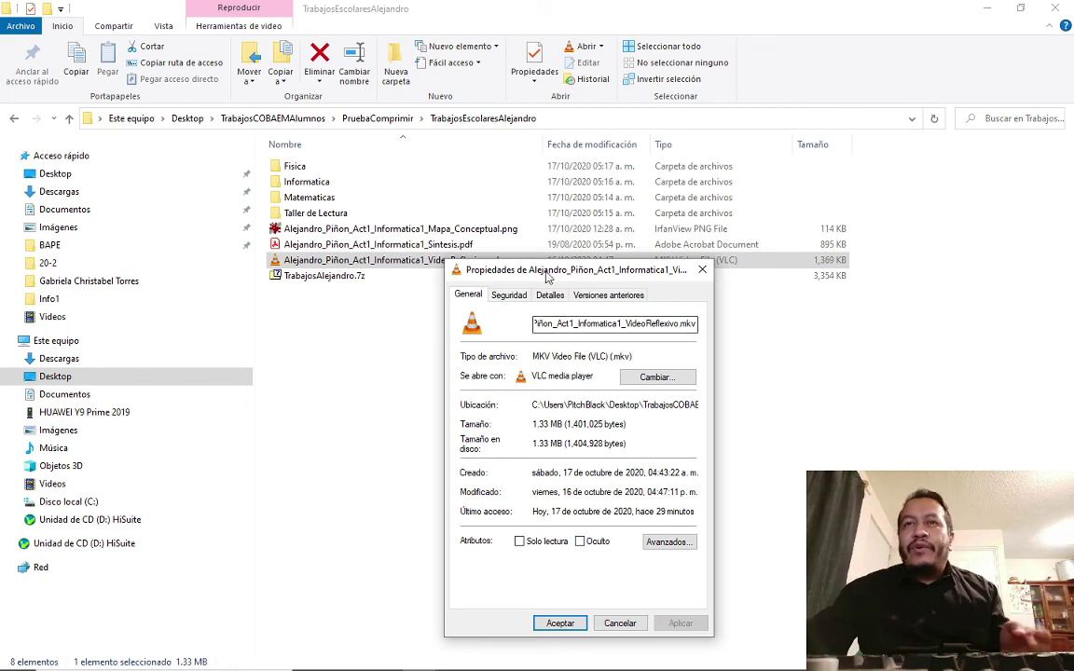
drag(549, 276, 614, 298)
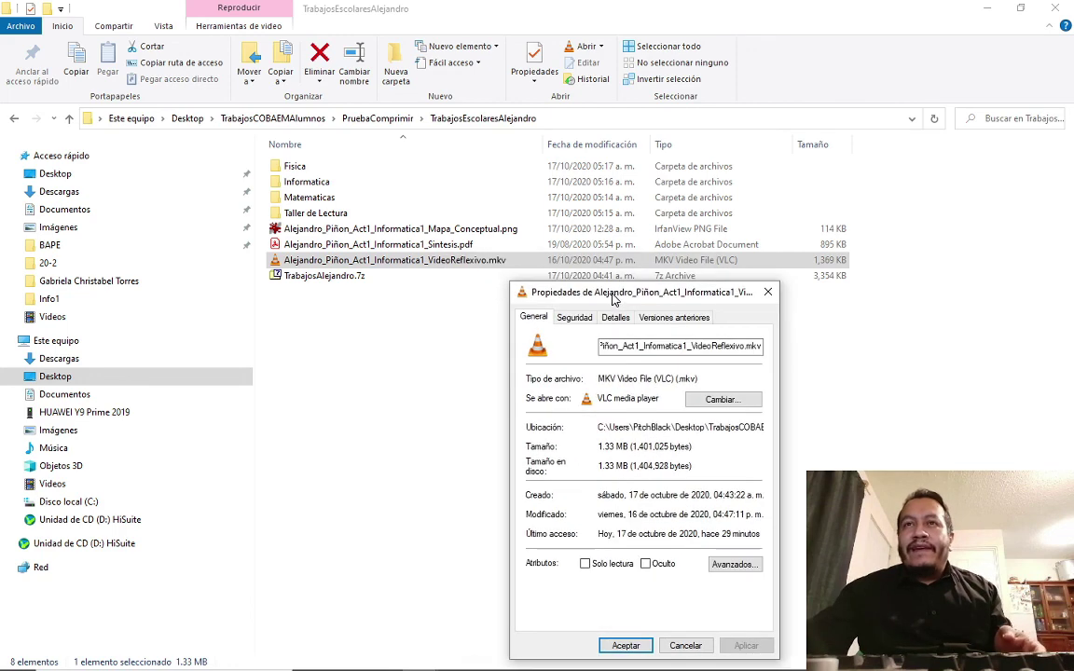
click(643, 398)
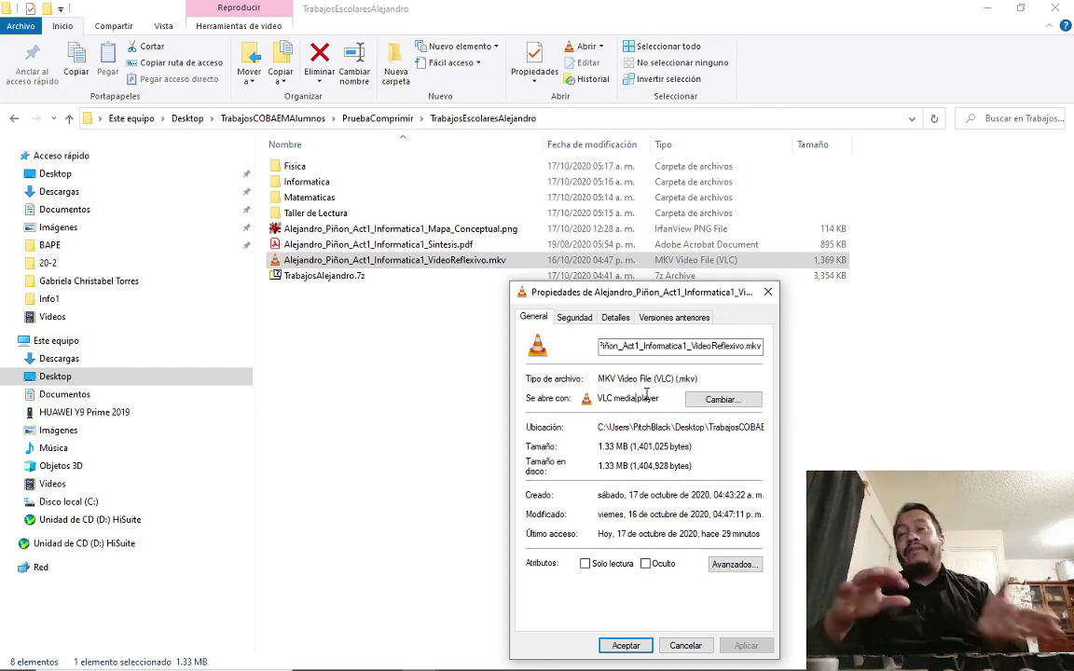
click(690, 261)
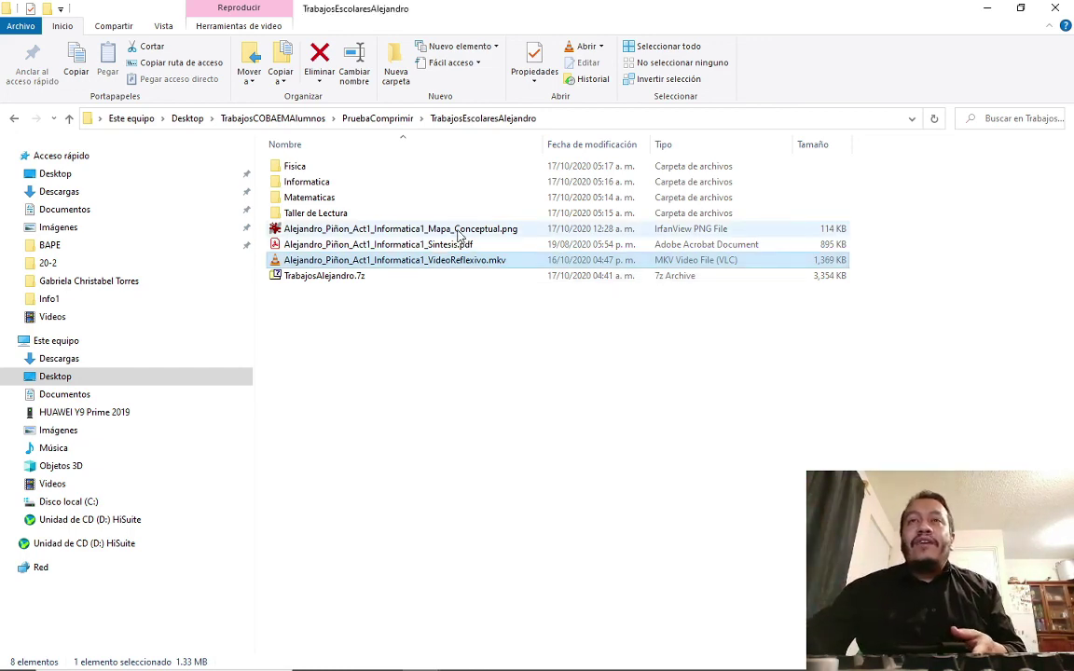
Check the file type and default program in the Mapa_Conceptual.png image's properties, close them and clear the file selection
right_click(435, 228)
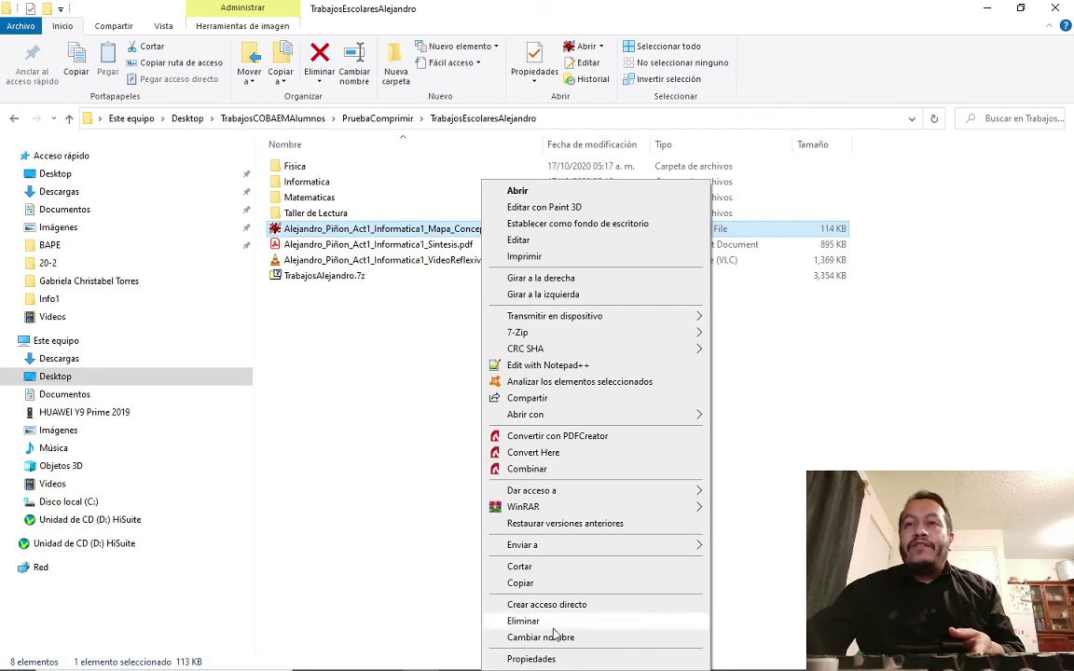
click(550, 658)
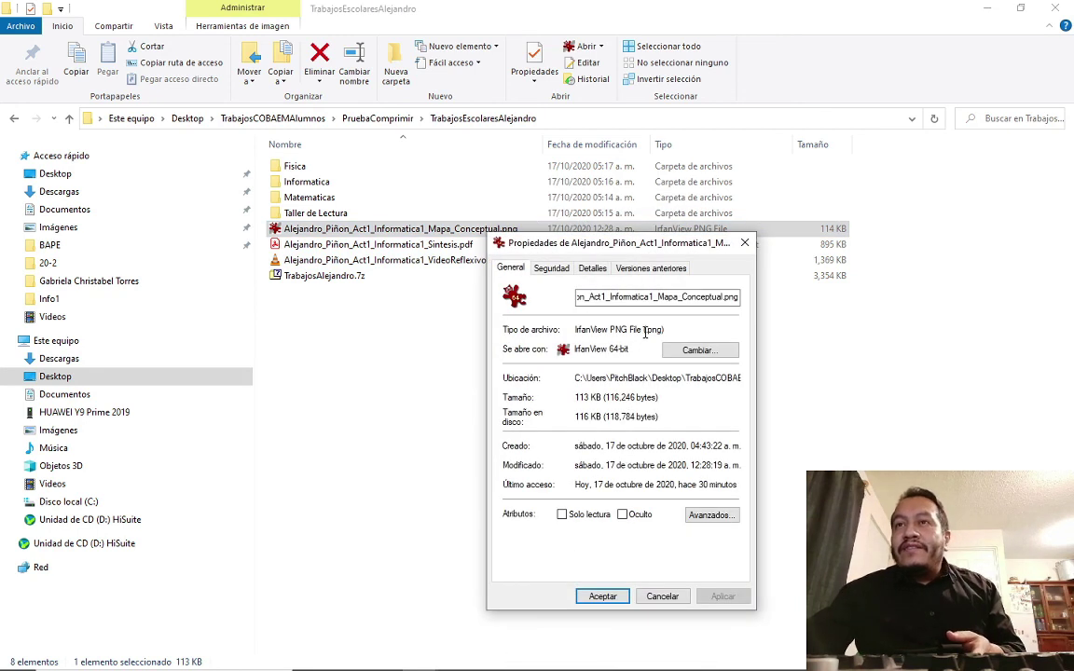
drag(645, 330, 668, 331)
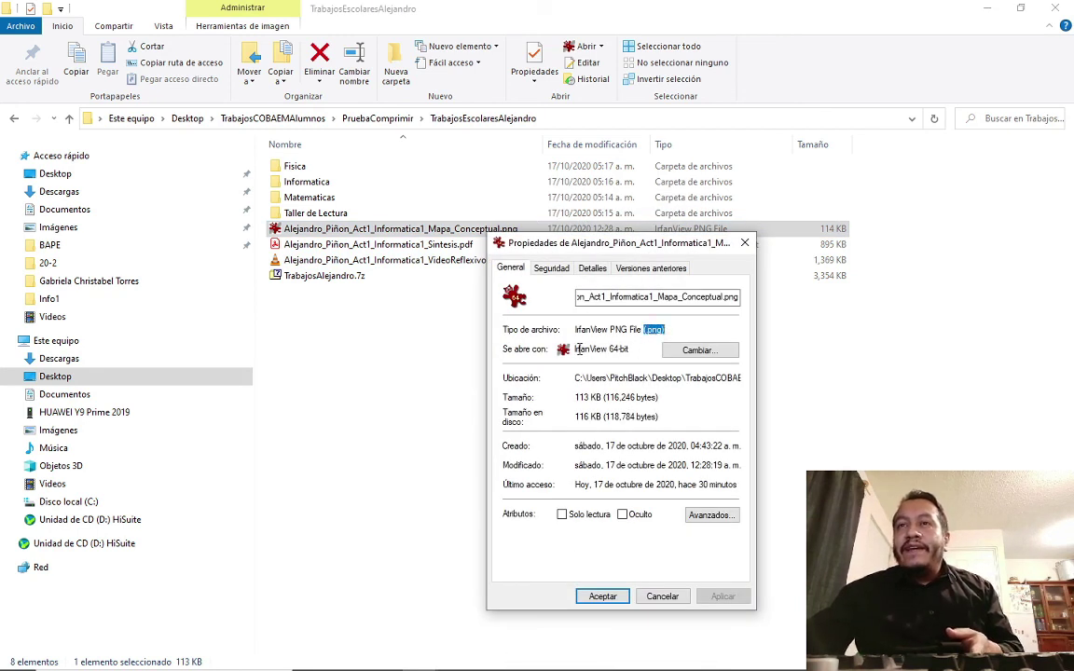
click(602, 596)
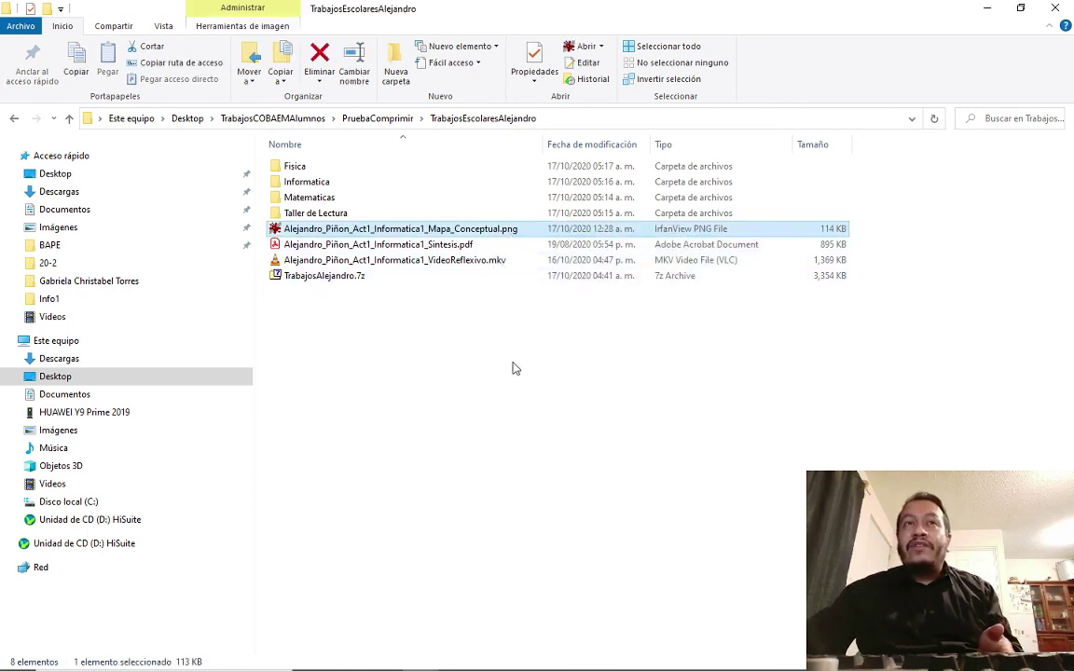
click(463, 324)
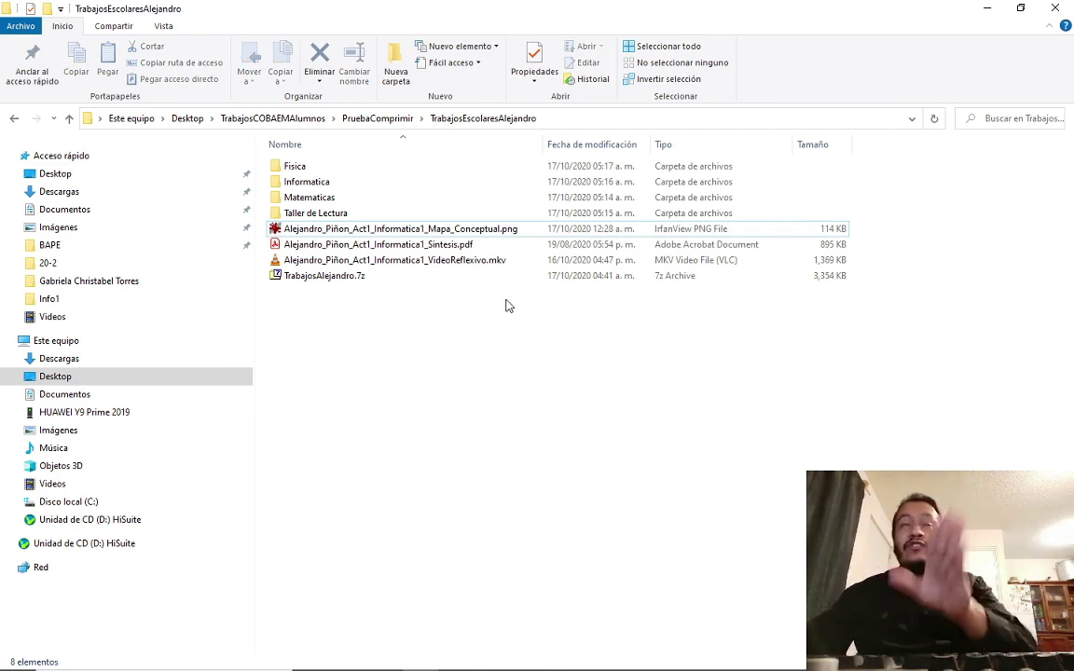
Hide the file name extensions in the folder listing and show them again
click(165, 28)
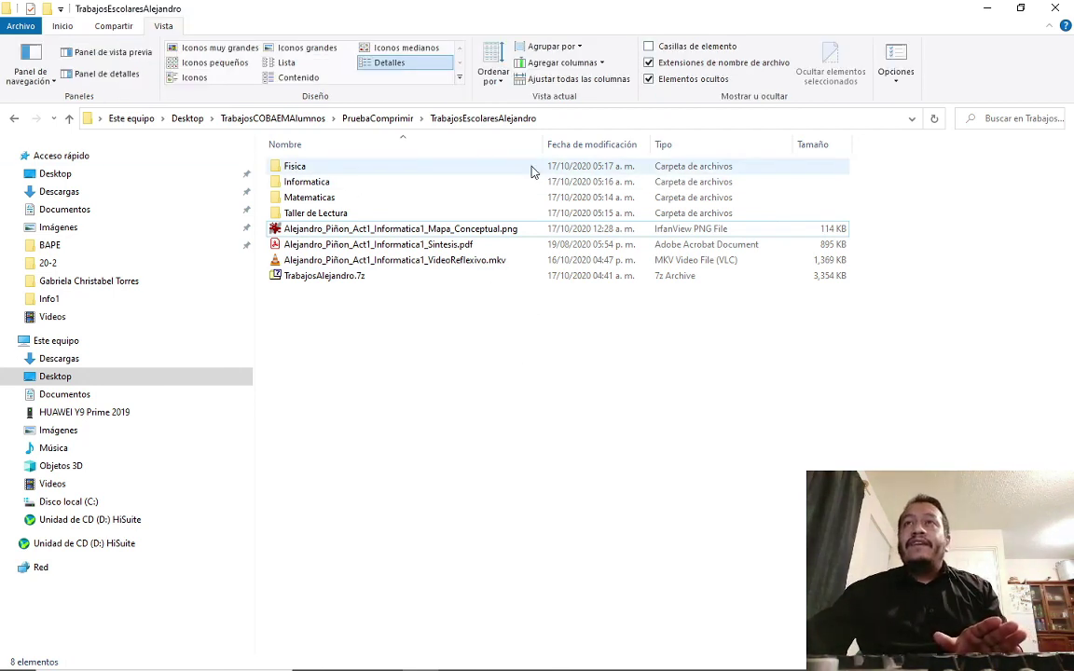
click(649, 63)
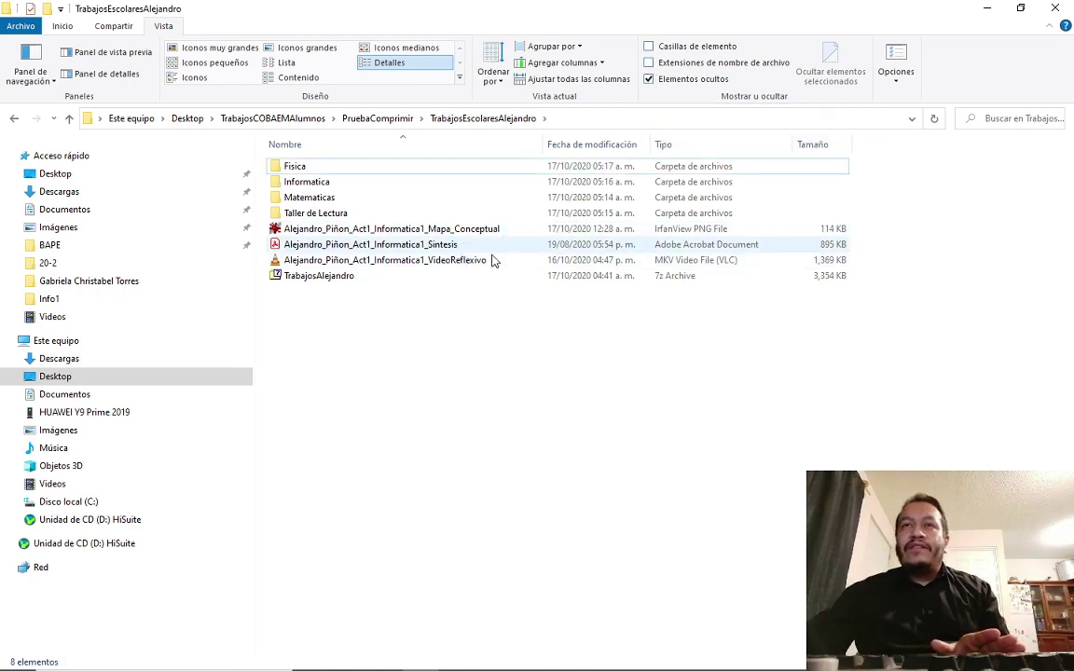
click(648, 63)
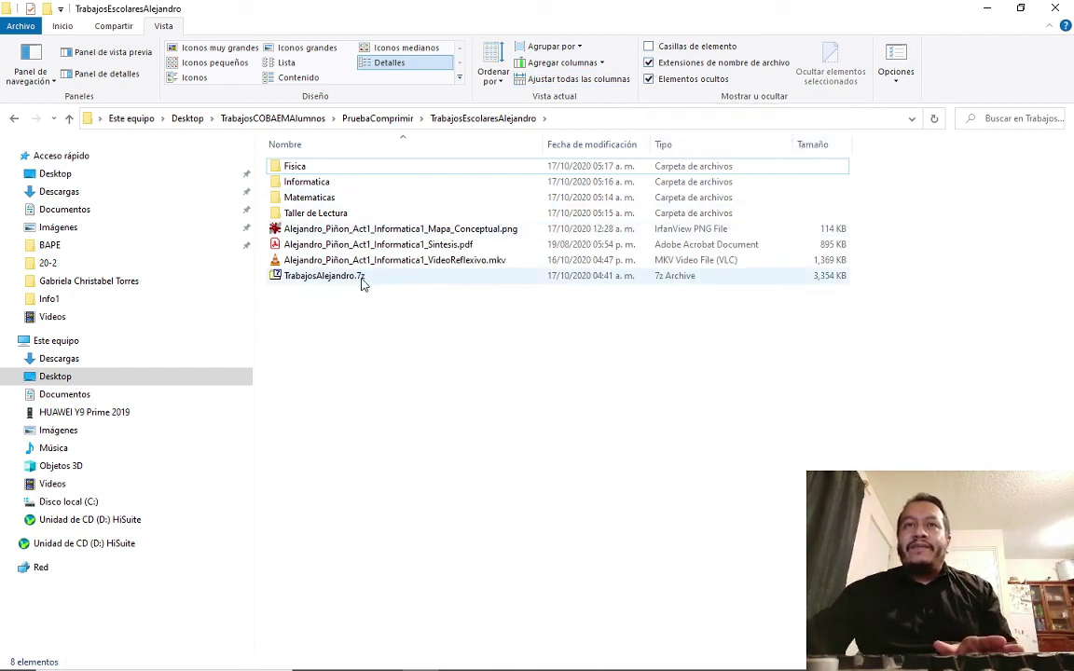